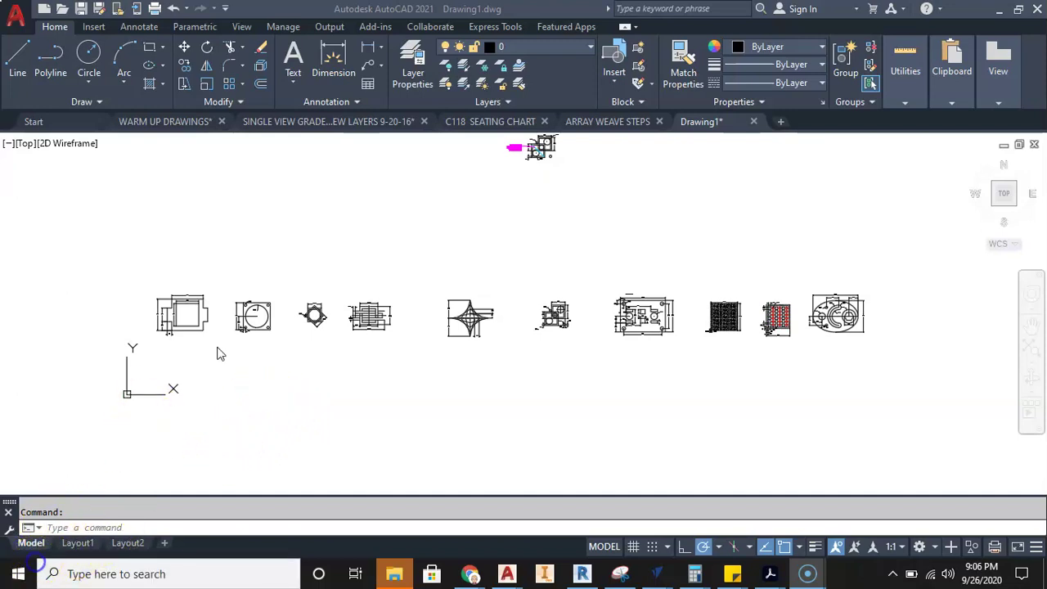
- Zoom and pan model space to frame the first part's two dimensioned views
scroll(184, 343, "up", 5)
scroll(187, 288, "down", 2)
mouse_move(187, 290)
middle_mouse_down()
mouse_move(484, 355)
mouse_move(351, 302)
middle_mouse_up()
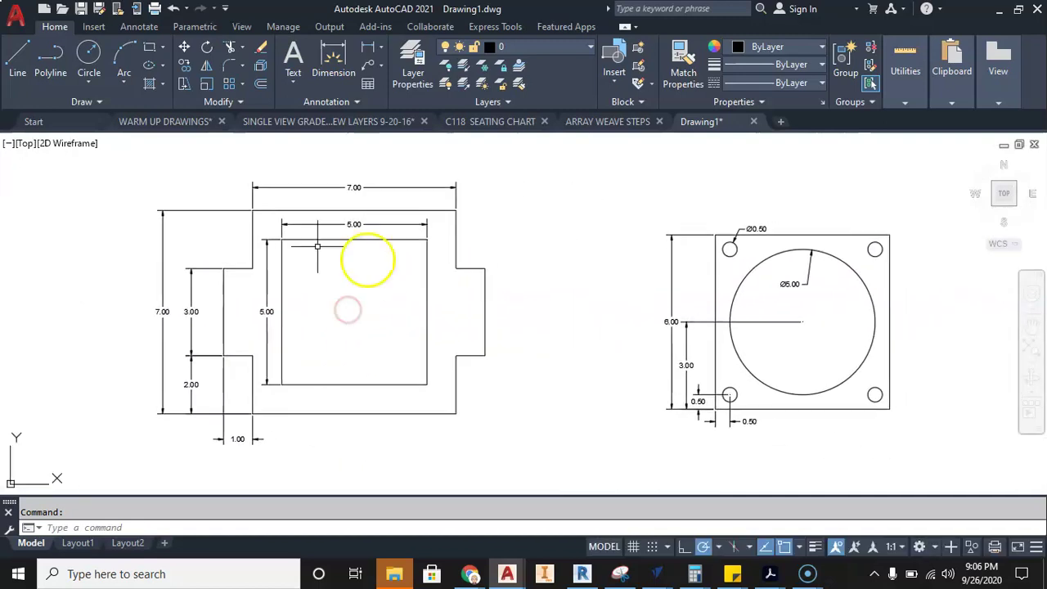
scroll(362, 290, "up", 3)
scroll(359, 288, "down", 3)
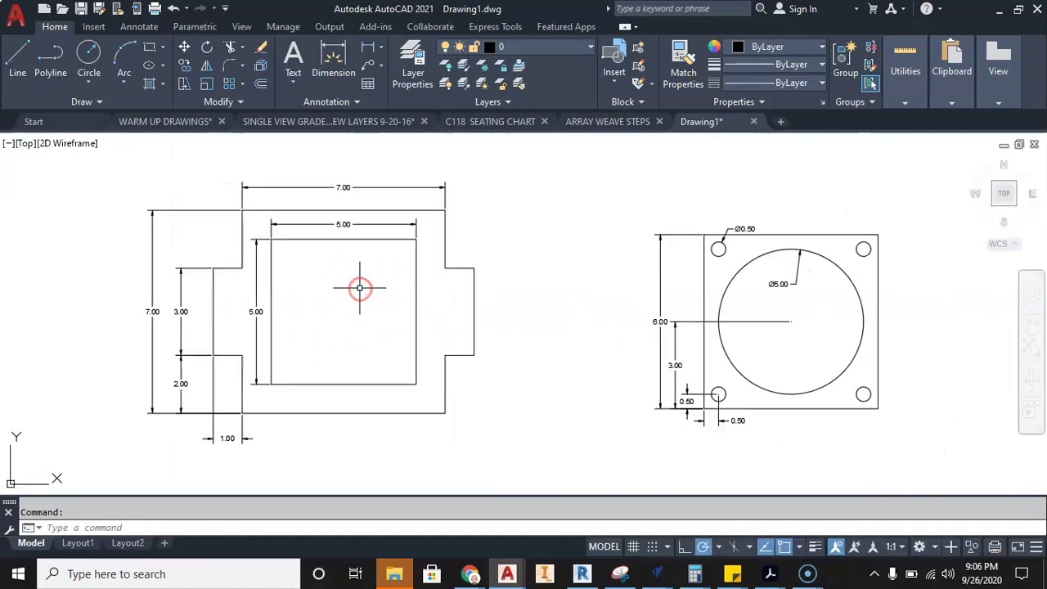
middle_click_drag(356, 302, 381, 289)
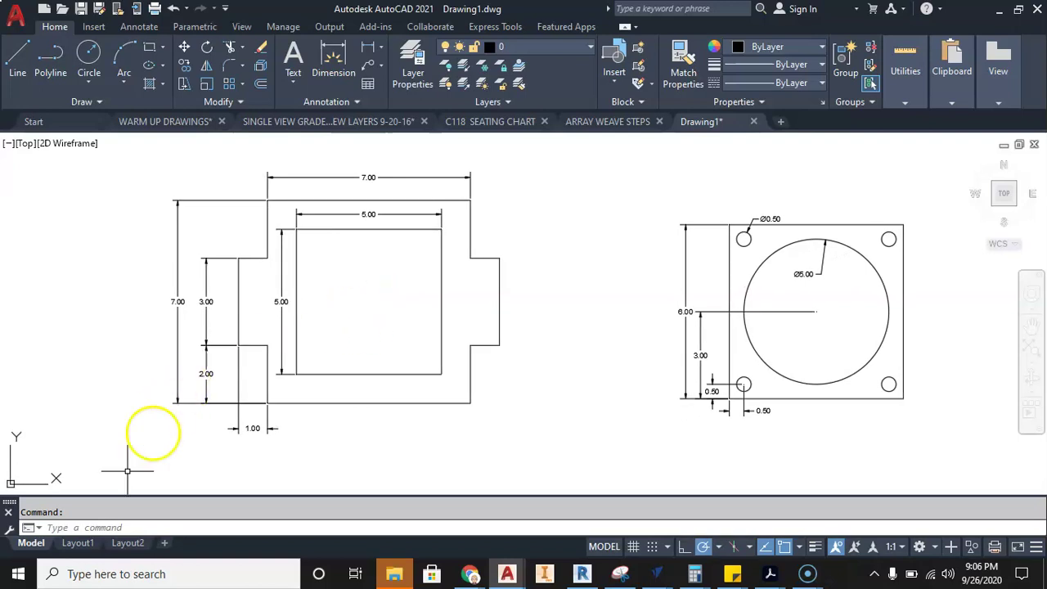
- On Layout1, stretch the viewport's top-right corner out to the sheet margin
left_click(95, 546)
middle_click_drag(518, 296, 498, 281)
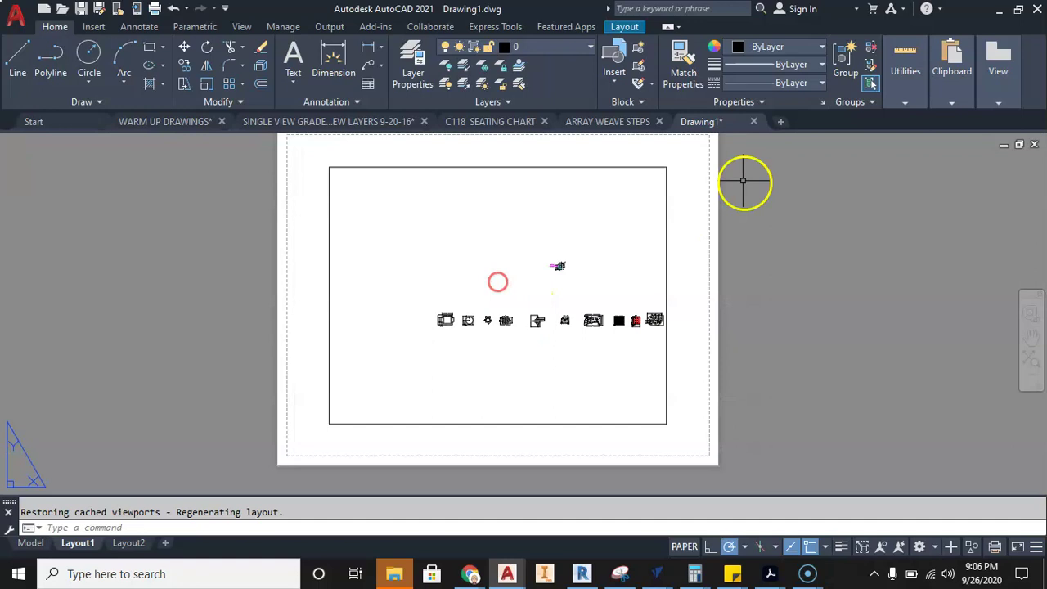
middle_click_drag(684, 228, 682, 242)
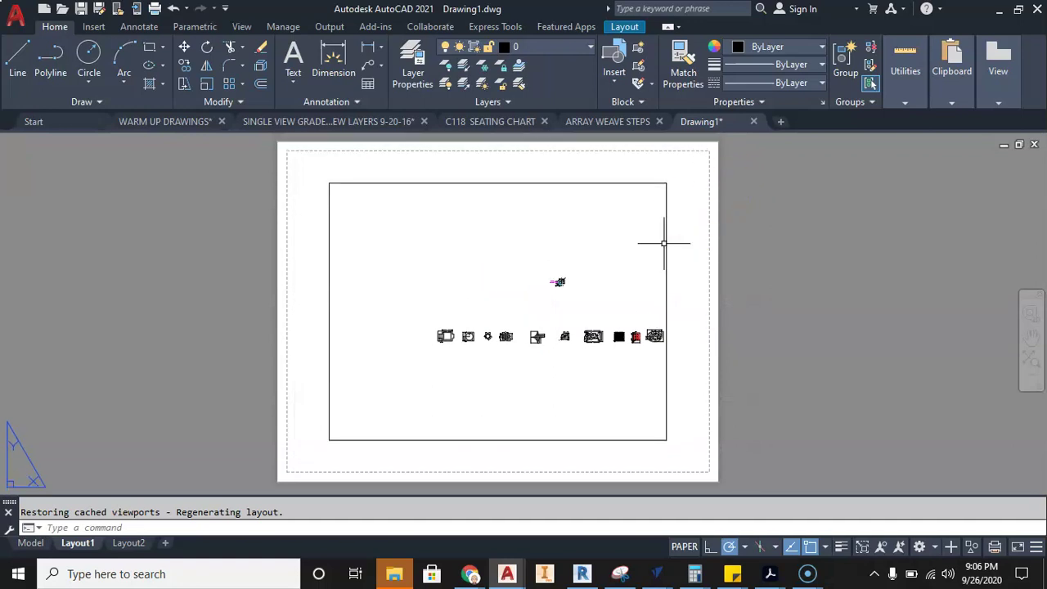
left_click(666, 239)
left_click(666, 184)
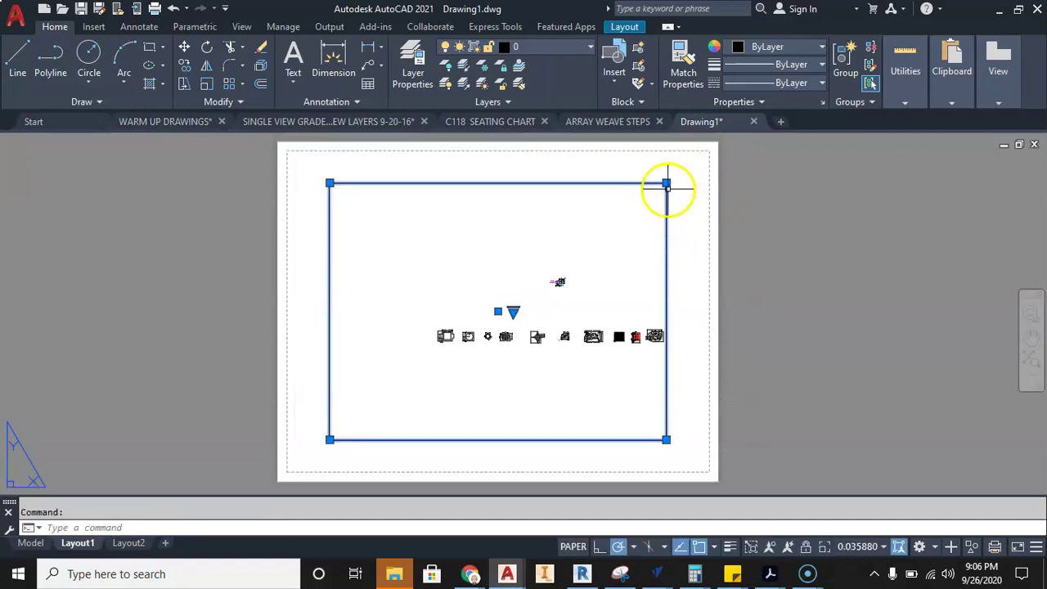
left_click(667, 183)
scroll(703, 157, "up", 4)
scroll(712, 156, "up", 5)
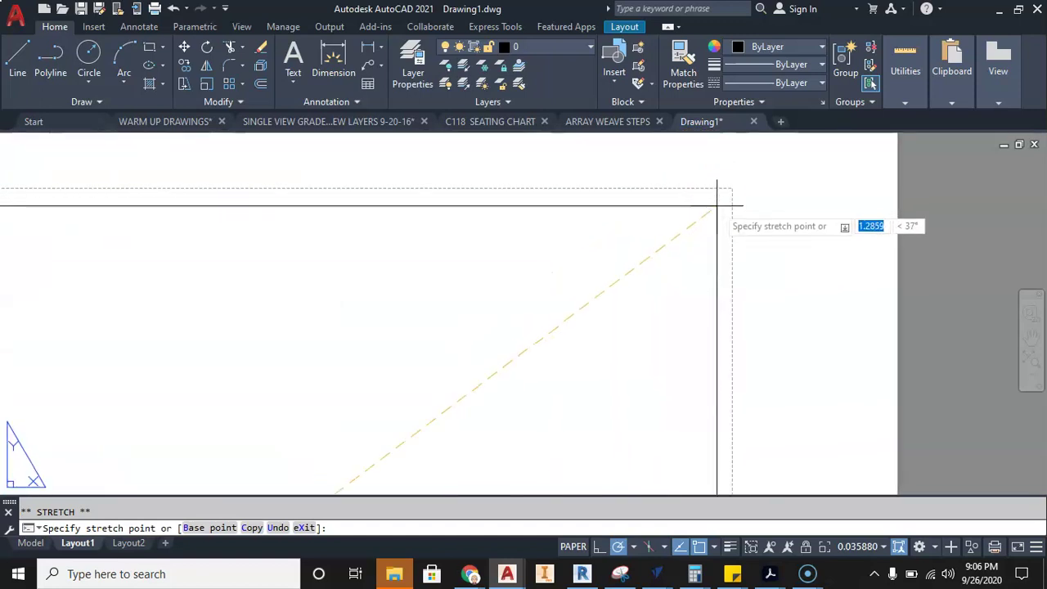
left_click(722, 196)
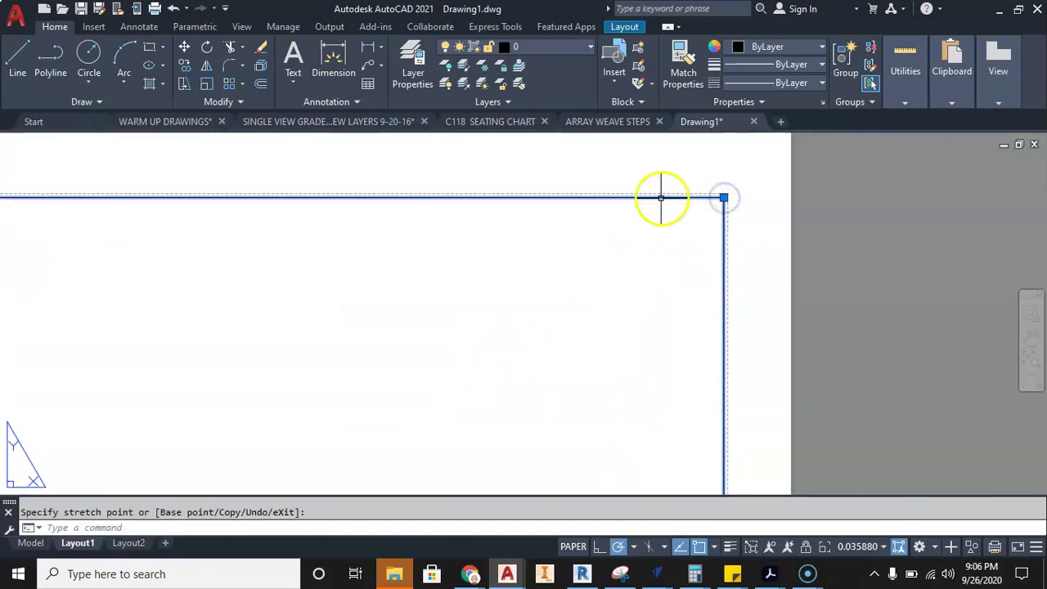
- Stretch the viewport's top-left corner out to the sheet margin
scroll(678, 194, "down", 5)
middle_click_drag(514, 210, 876, 163)
scroll(432, 261, "up", 4)
scroll(458, 166, "up", 2)
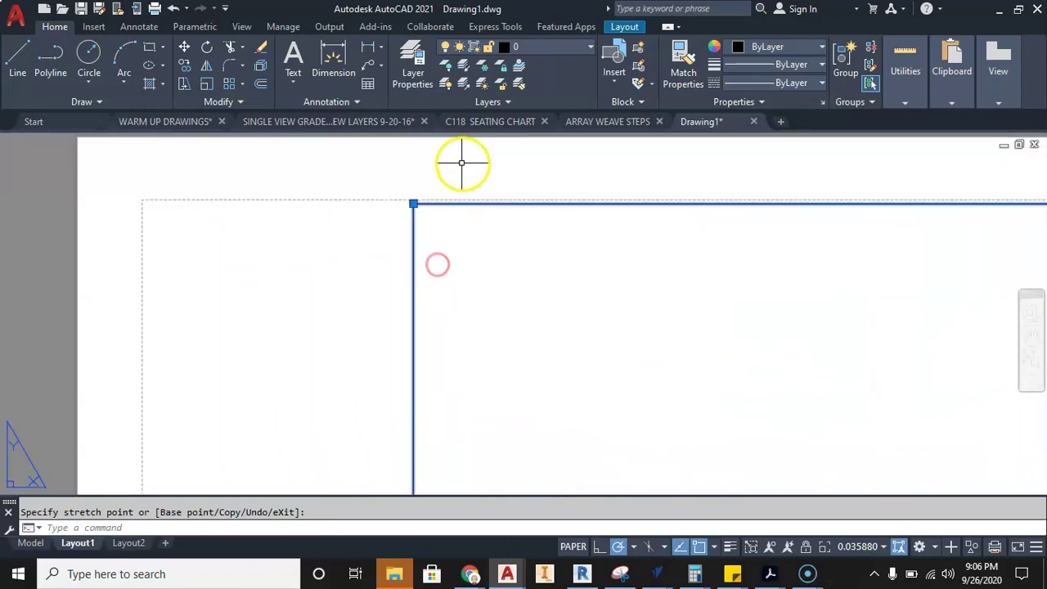
left_click_drag(411, 204, 155, 205)
scroll(238, 253, "down", 3)
scroll(239, 253, "up", 5)
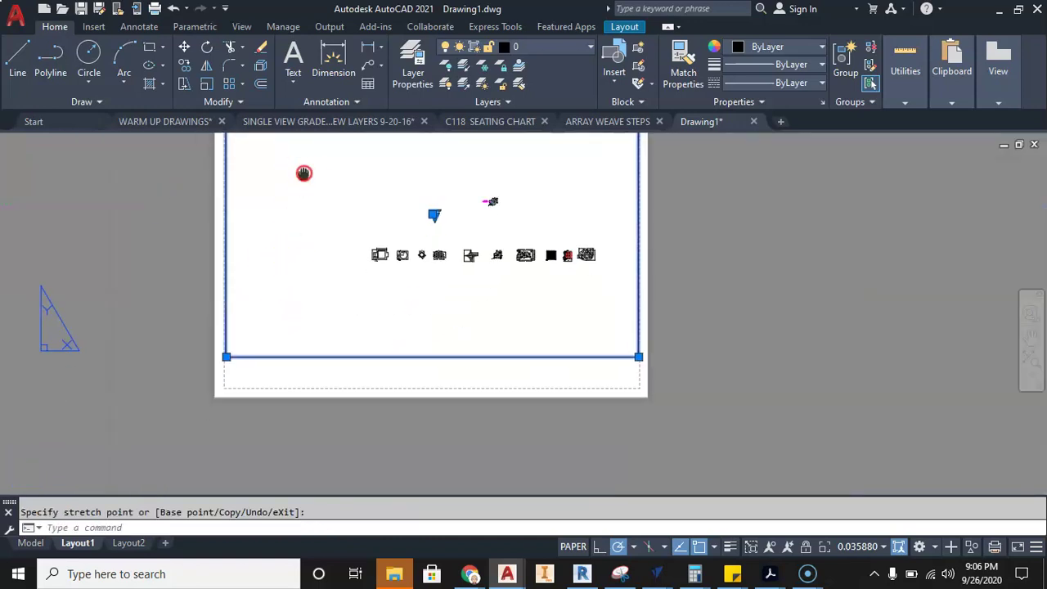
- Extend the viewport's bottom edge to the margin and recentre the whole sheet
middle_click_drag(257, 196, 199, 369)
scroll(183, 336, "down", 2)
middle_click_drag(180, 322, 173, 242)
left_click_drag(173, 242, 172, 355)
scroll(204, 343, "down", 1)
scroll(205, 344, "down", 3)
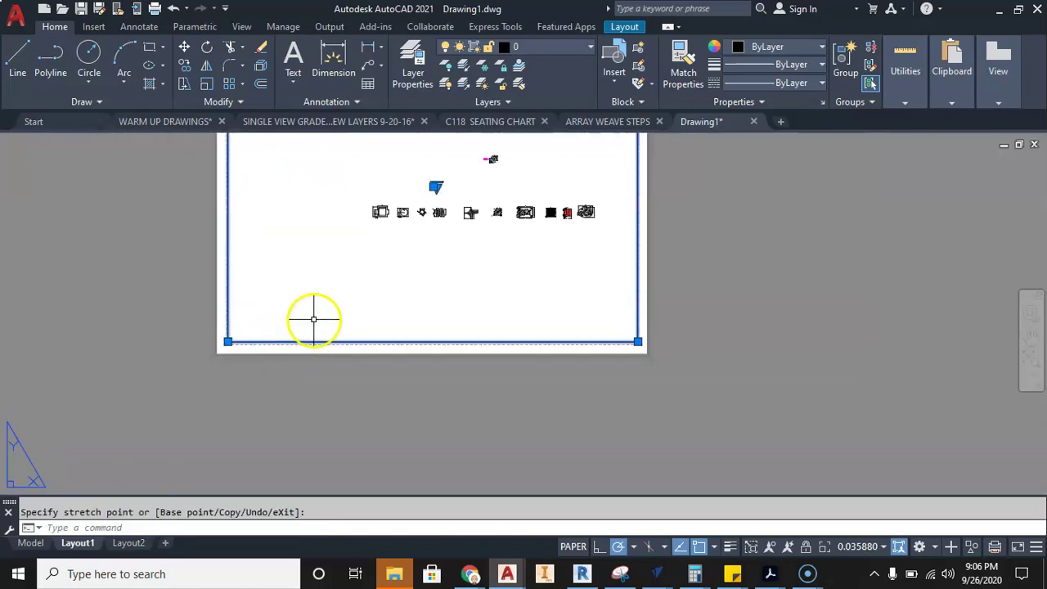
middle_click_drag(302, 332, 341, 455)
middle_click_drag(404, 391, 431, 377)
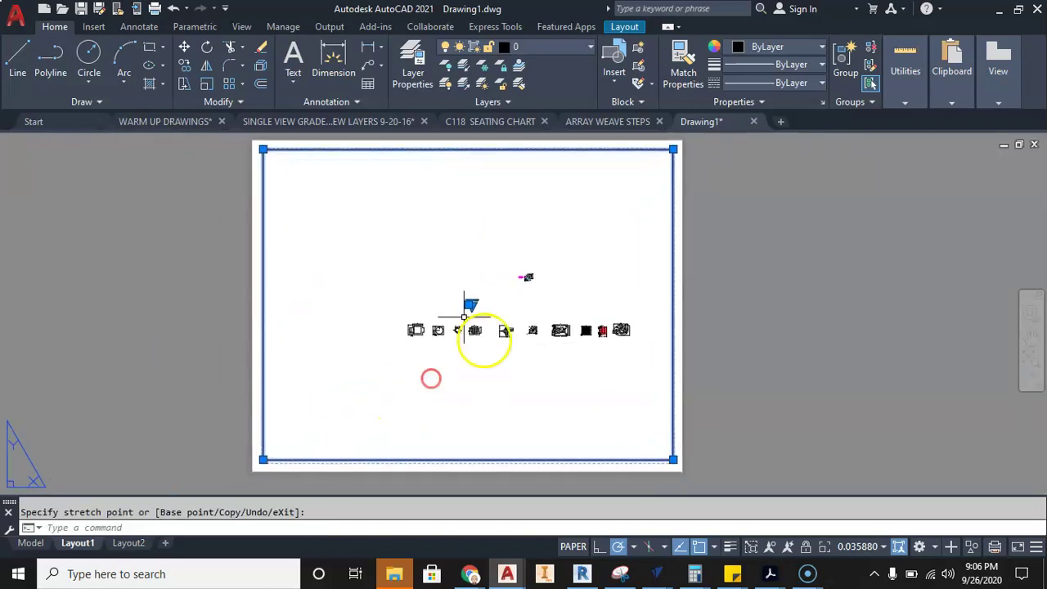
- Activate the viewport and zoom in on the first dimensioned part
double_click(391, 257)
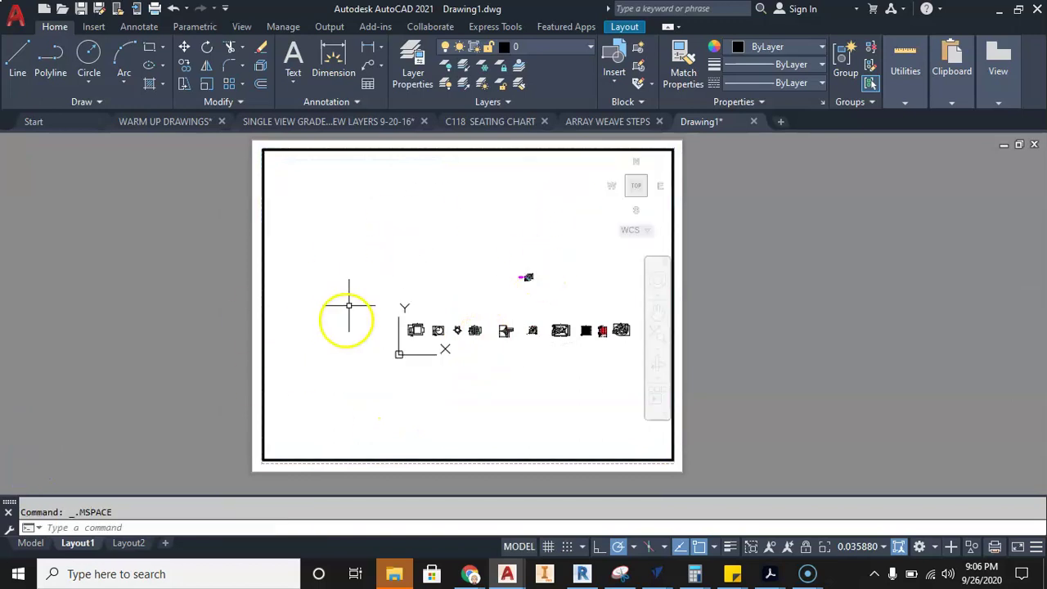
scroll(411, 299, "up", 5)
middle_click_drag(458, 269, 474, 171)
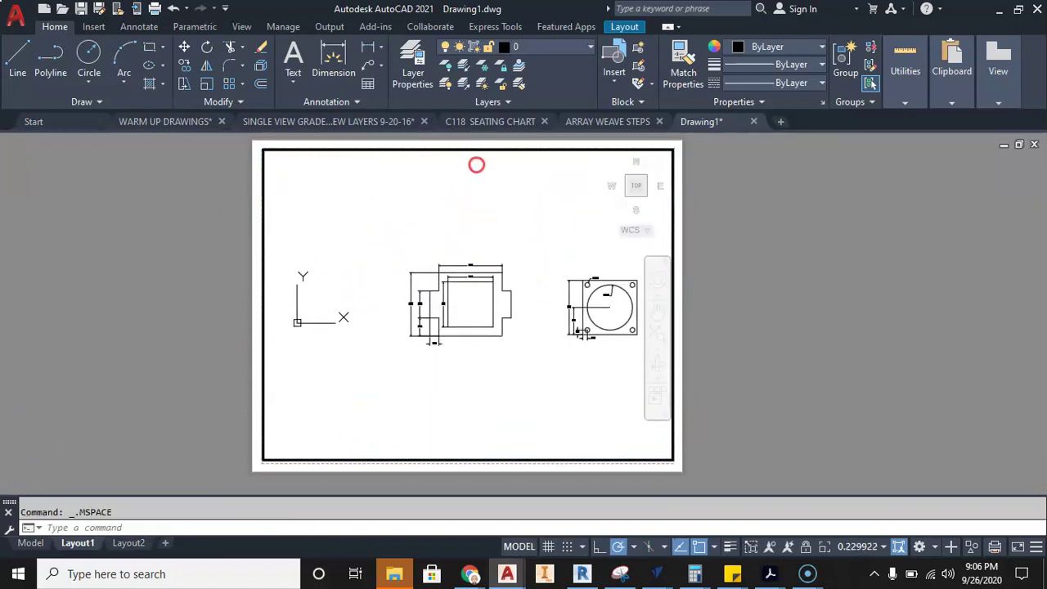
scroll(467, 310, "up", 4)
middle_click_drag(467, 306, 468, 334)
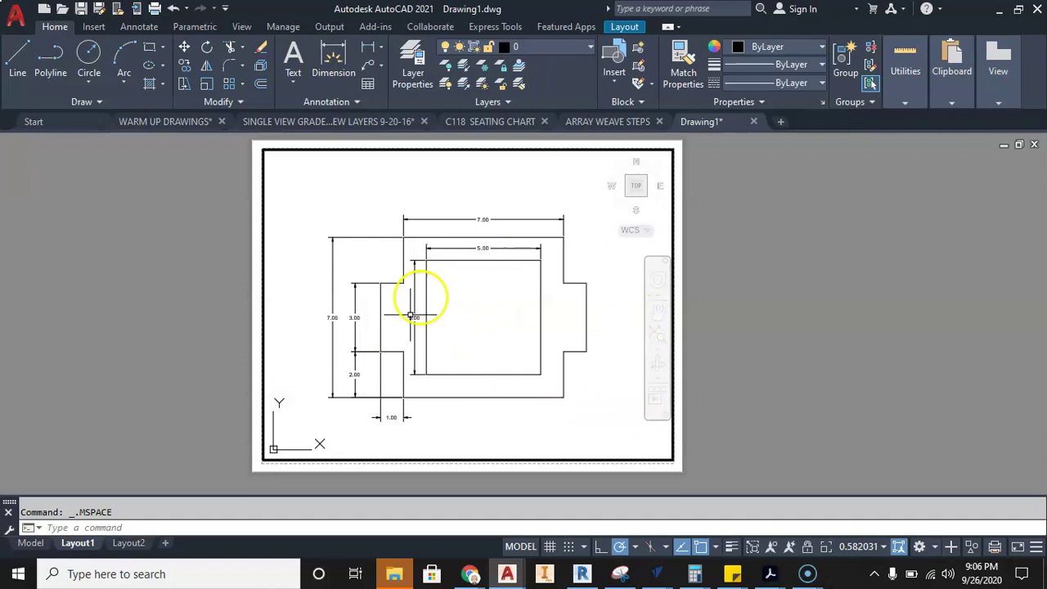
- Set the viewport scale to 1:1, then 1:2, and return to paper space
left_click(867, 550)
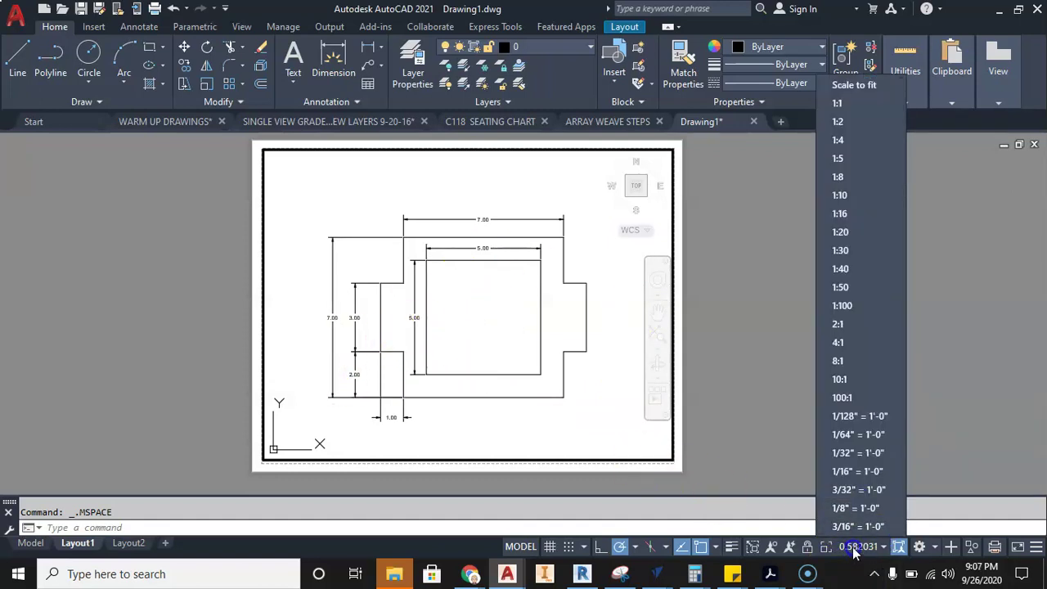
left_click(838, 107)
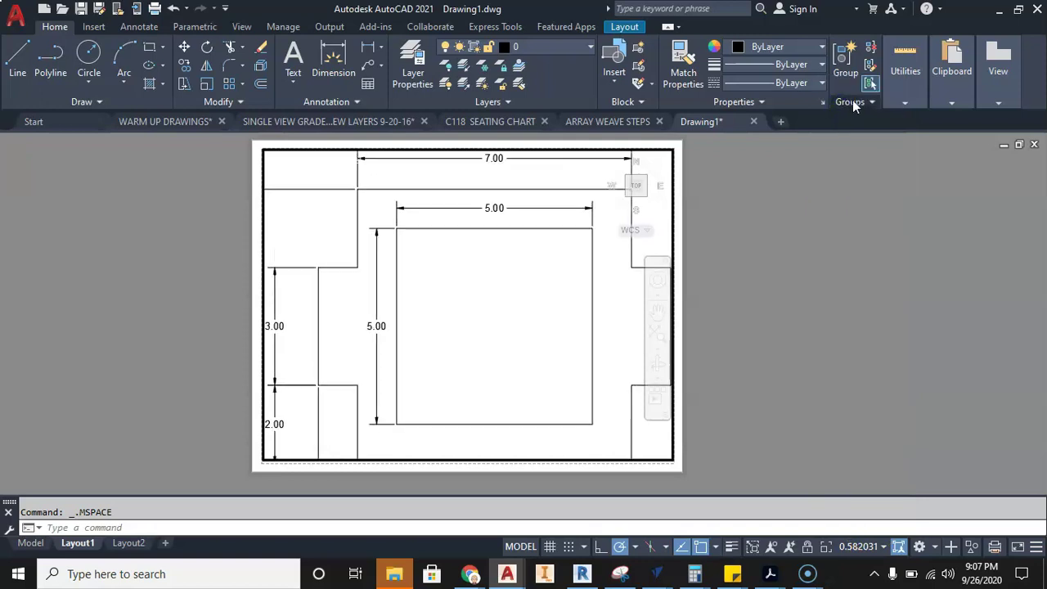
mouse_move(193, 411)
middle_mouse_down()
mouse_move(173, 406)
mouse_move(161, 418)
mouse_move(187, 418)
middle_mouse_up()
left_click(873, 546)
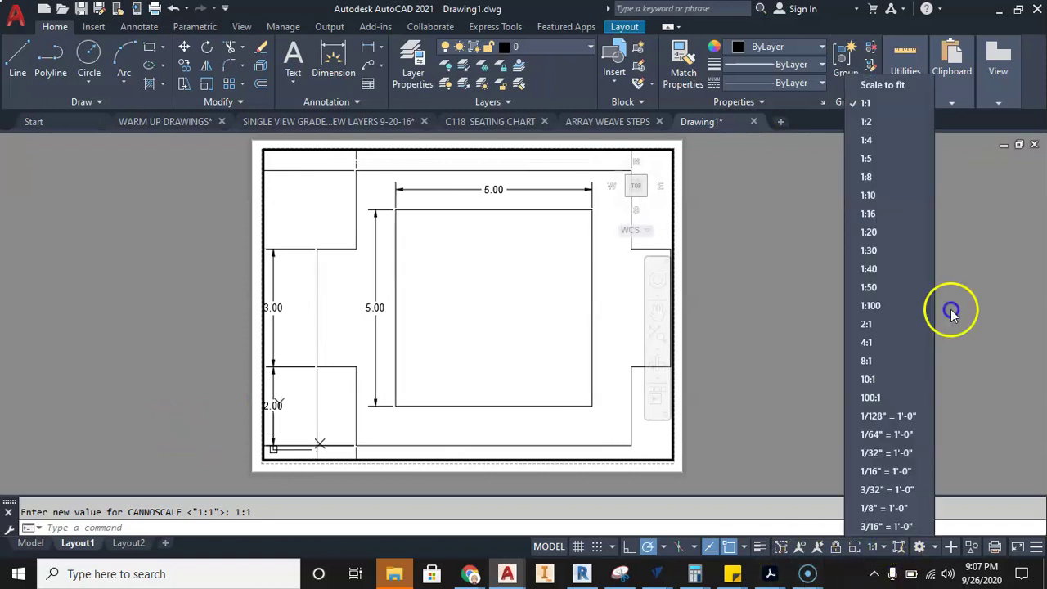
left_click(881, 124)
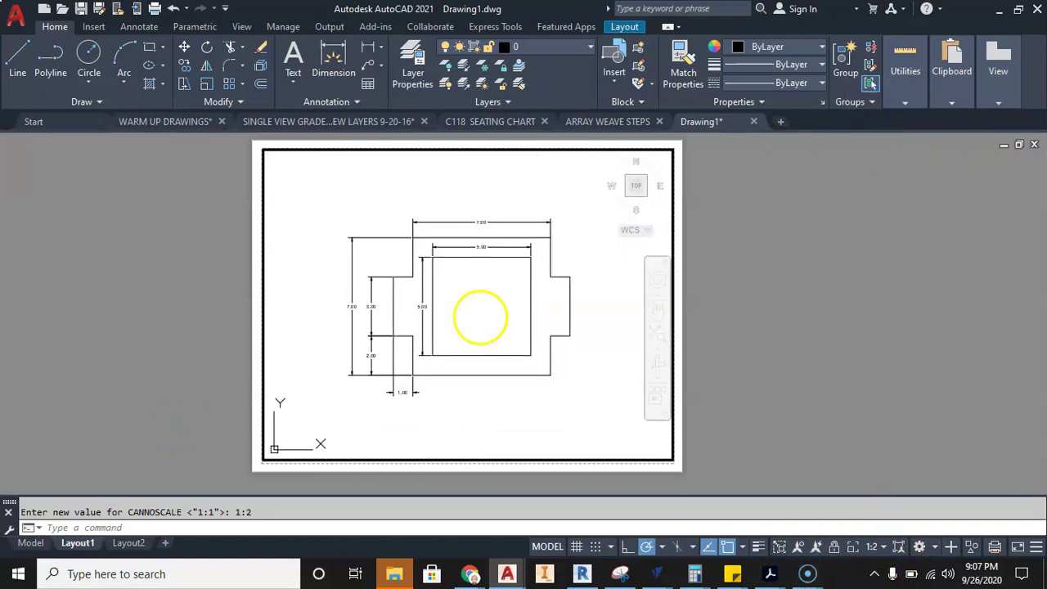
double_click(741, 415)
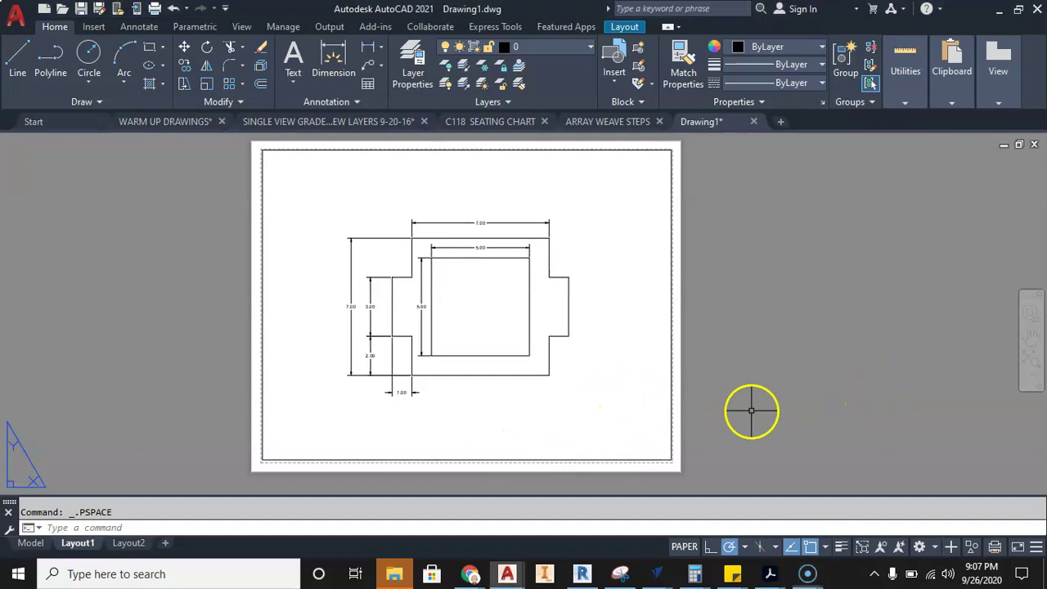
- Add a single-line multiline text label with the student's name below the drawing
scroll(703, 414, "up", 3)
scroll(603, 423, "down", 5)
scroll(478, 415, "up", 4)
scroll(451, 403, "down", 3)
middle_click_drag(451, 404, 424, 400)
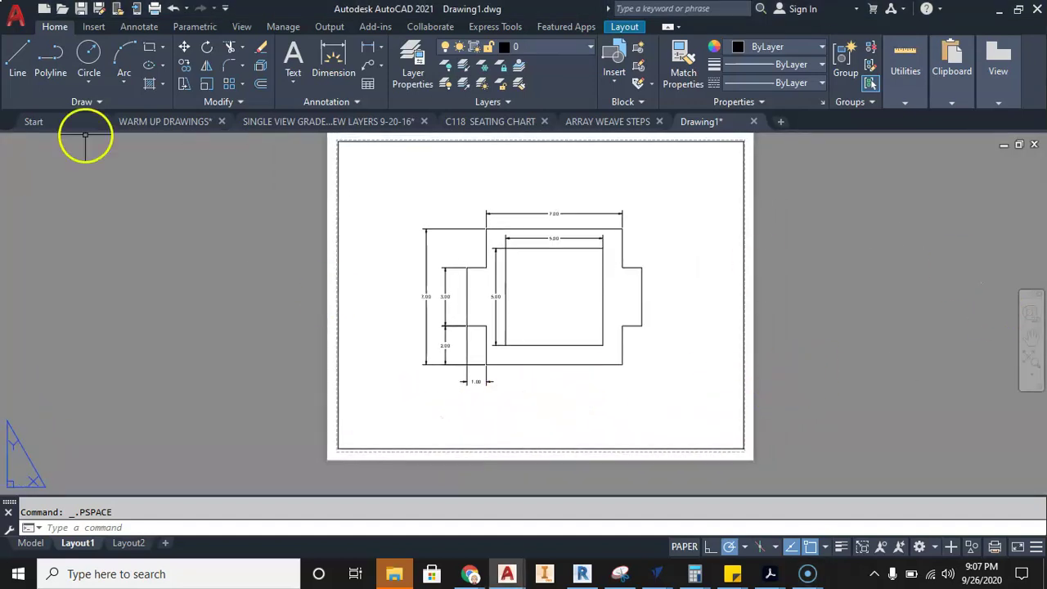
left_click(293, 79)
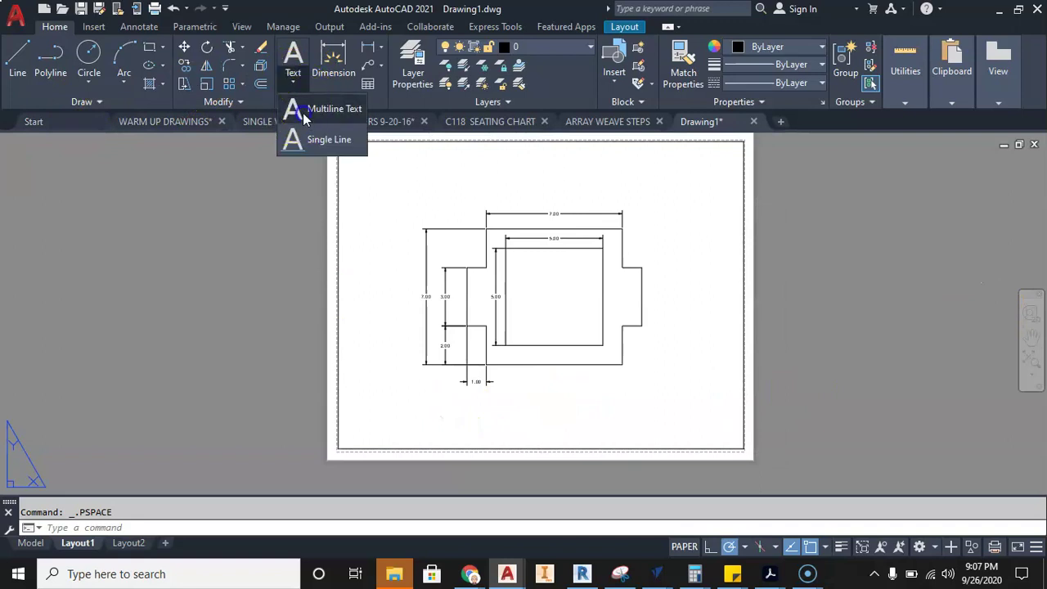
left_click(293, 110)
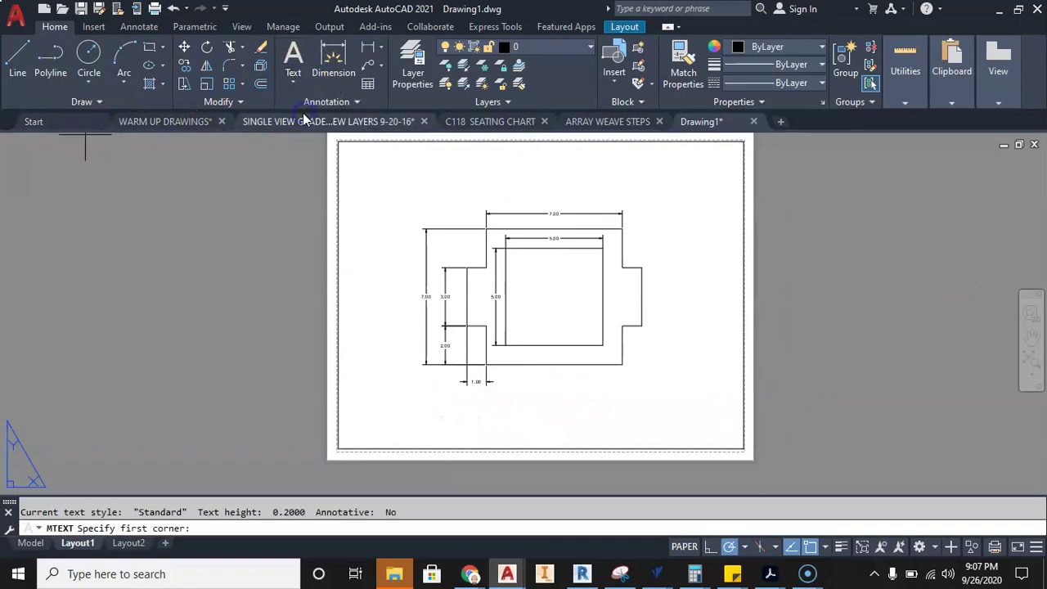
left_click(362, 410)
left_click(462, 434)
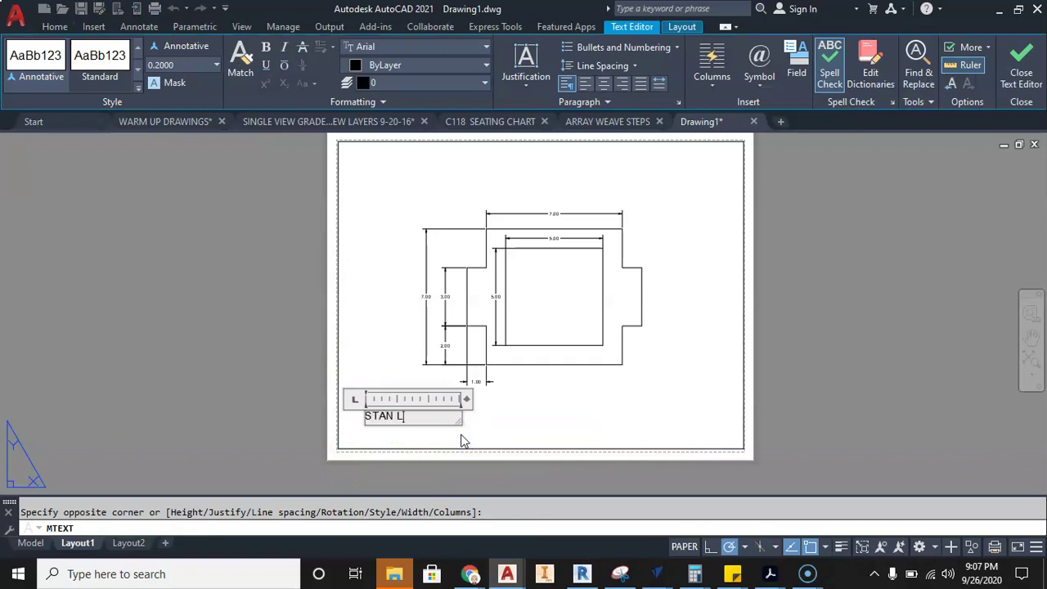
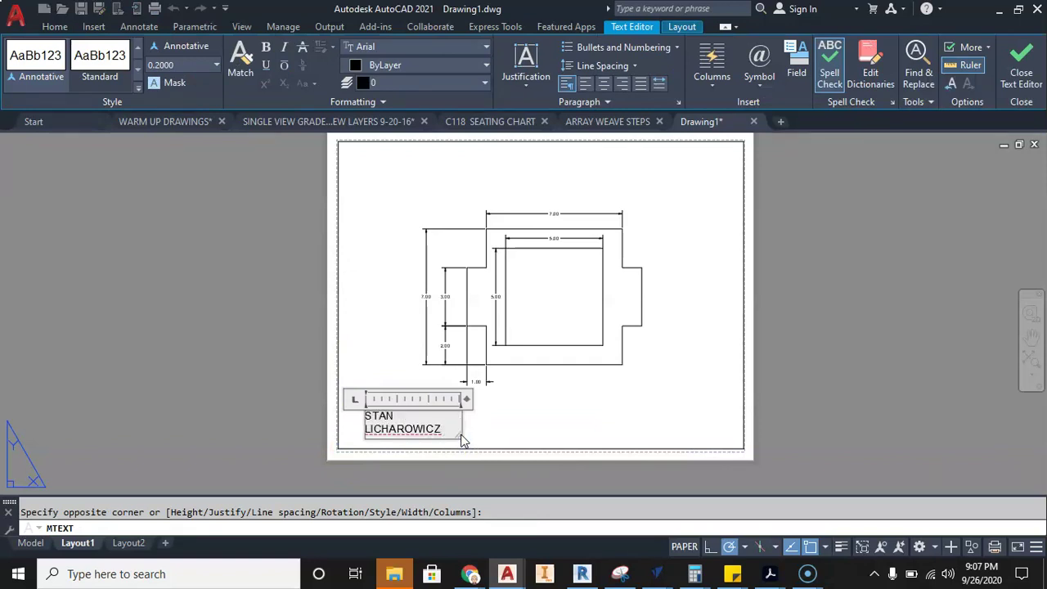
left_click_drag(466, 398, 491, 398)
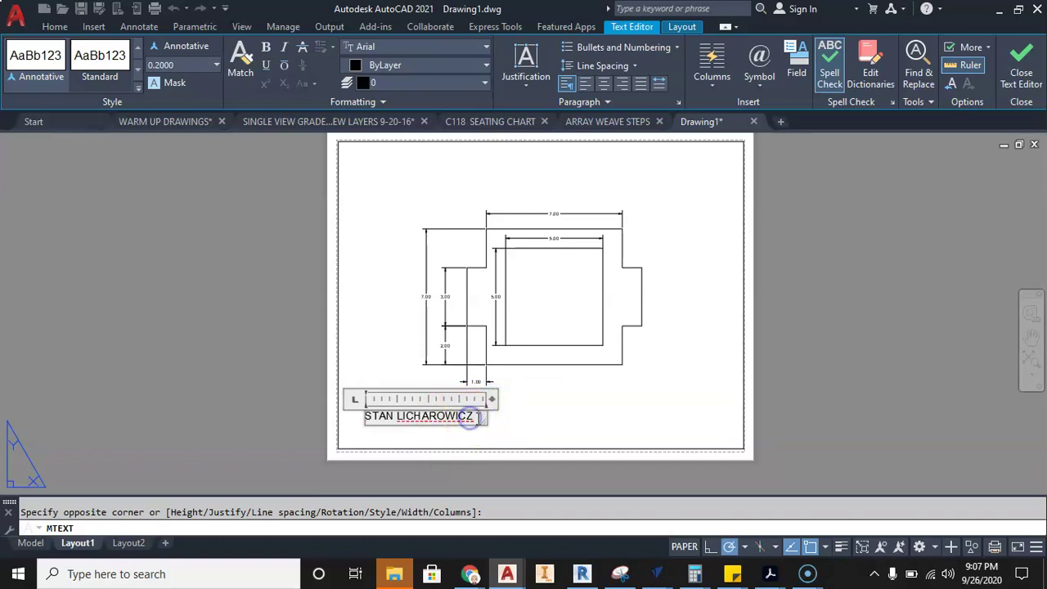
left_click(529, 413)
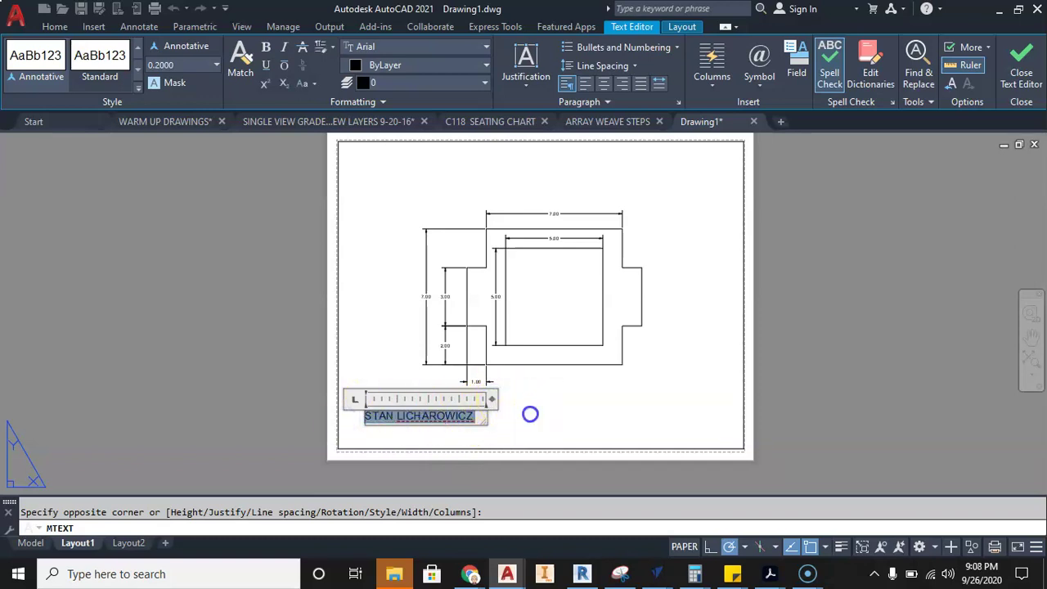
- Reopen the name text to check it, then select it
double_click(404, 416)
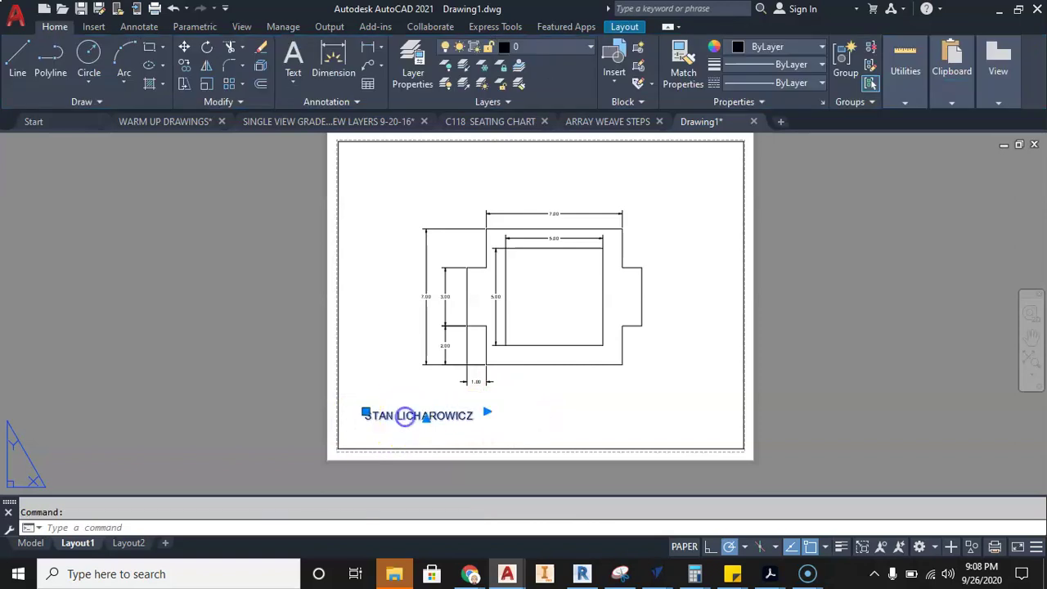
left_click(548, 430)
left_click(454, 416)
- Change the name text's height to 0.125 in the Properties palette
right_click(458, 420)
left_click(495, 392)
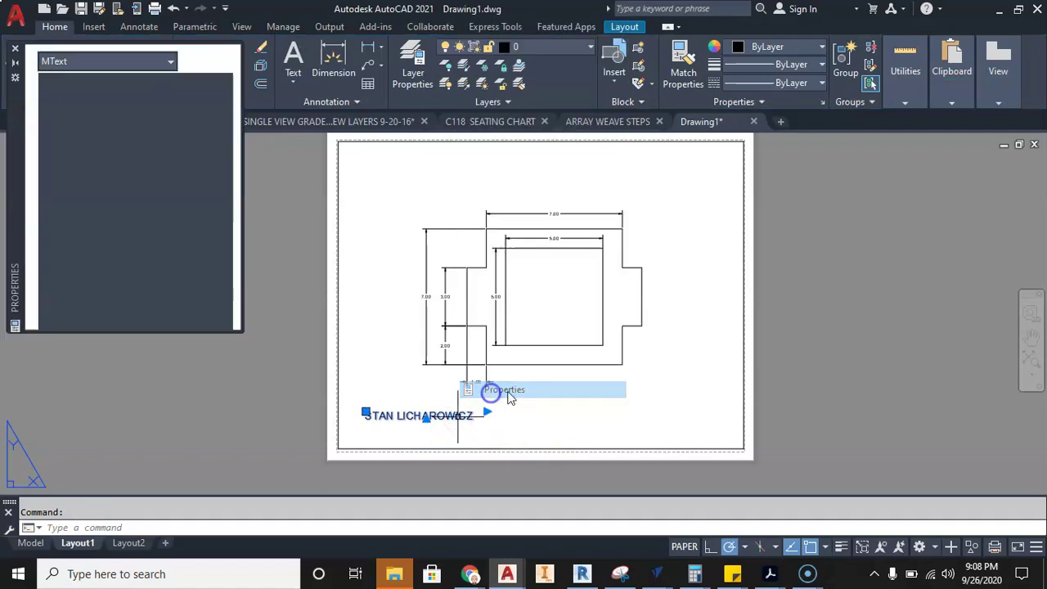
scroll(145, 287, "down", 5)
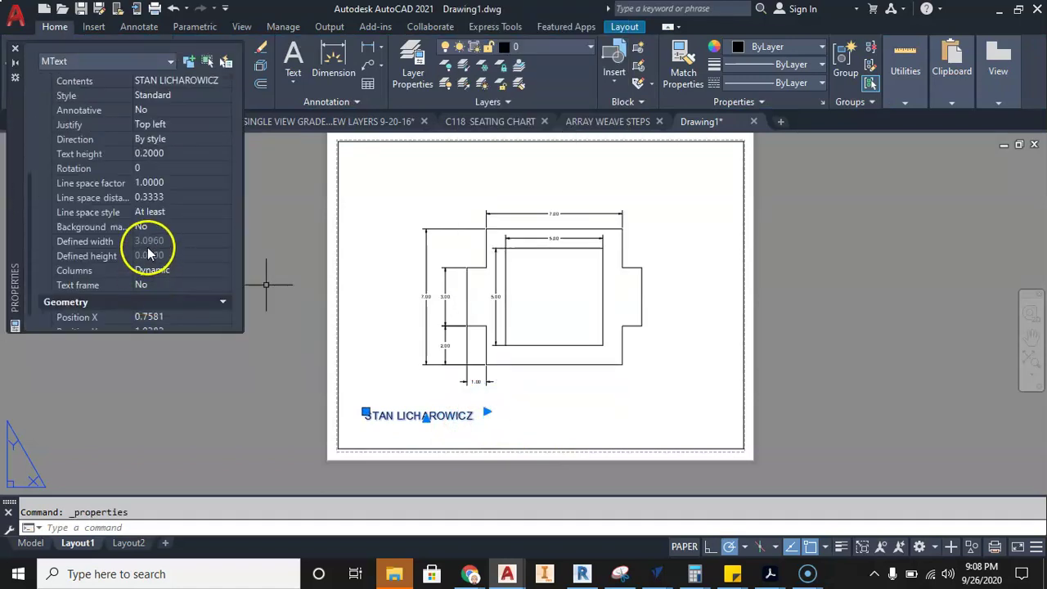
left_click(182, 183)
left_click(158, 155)
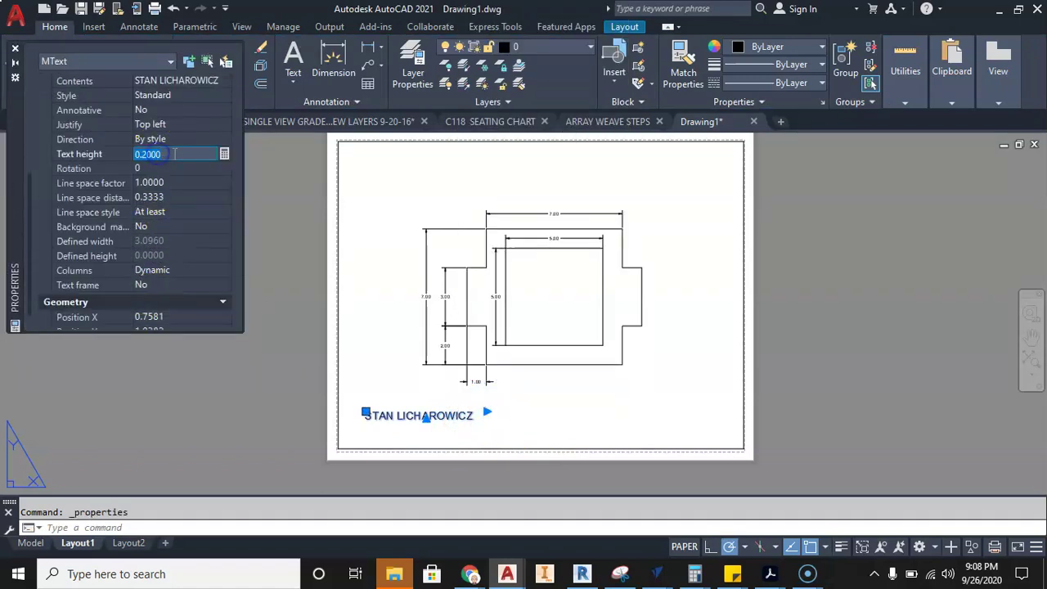
type(".125")
key("Return")
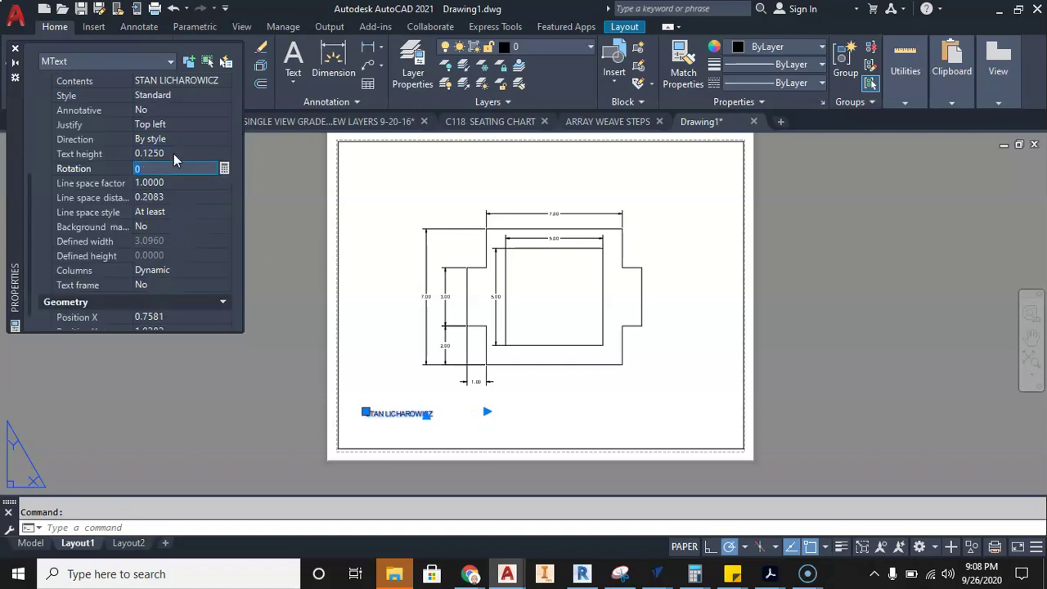
left_click(15, 48)
- Zoom in and reselect the name text to check its smaller size
left_click(282, 470)
key("Escape")
scroll(413, 425, "up", 4)
left_click(362, 378)
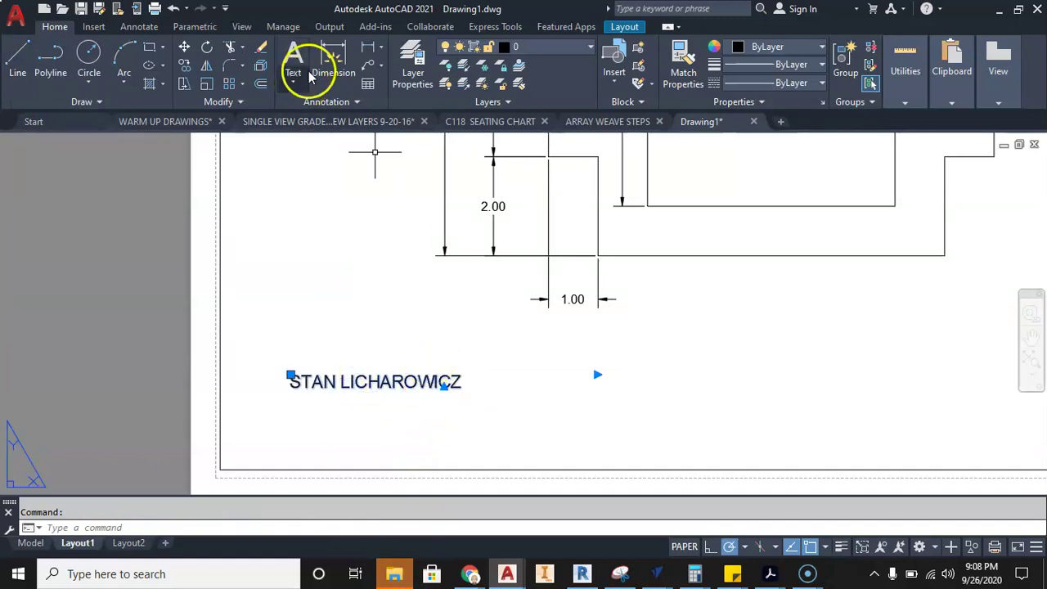
left_click(292, 85)
key("Escape")
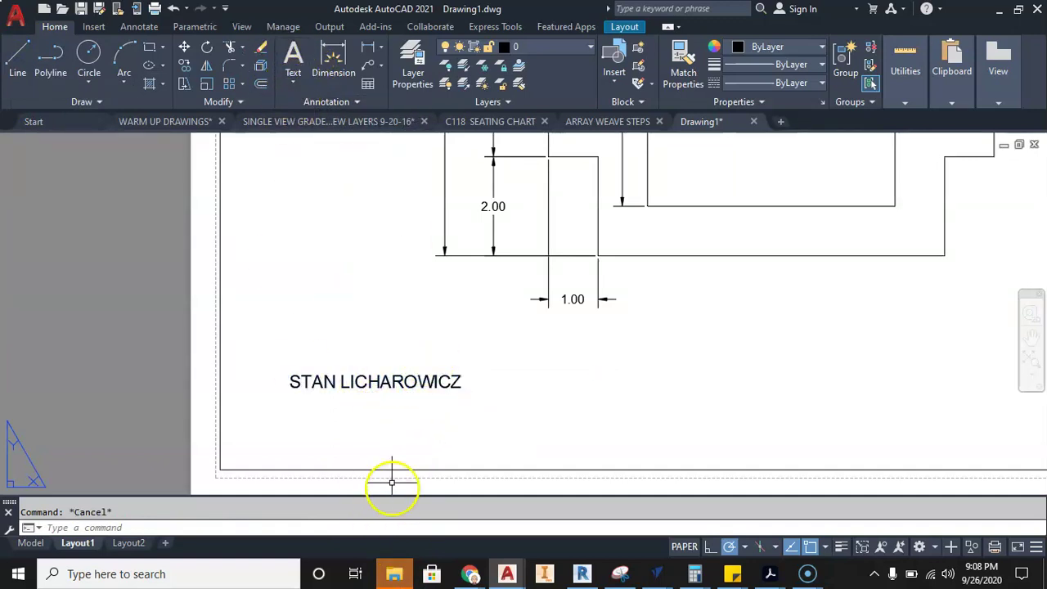
- Copy the name text to a new line directly below it
left_click(346, 382)
left_click(334, 372)
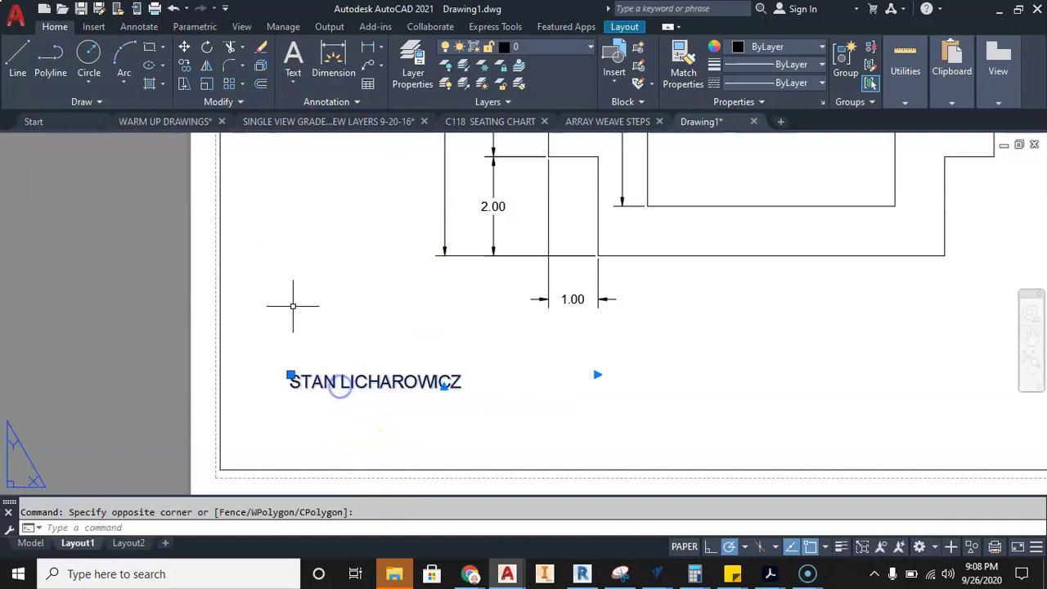
left_click(185, 63)
left_click(291, 376)
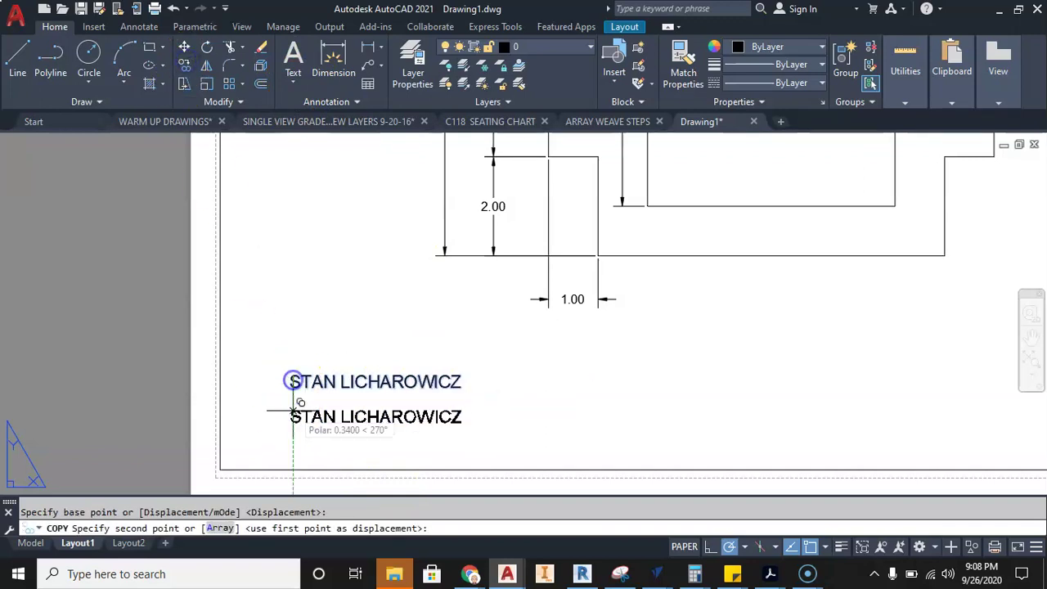
key("Escape")
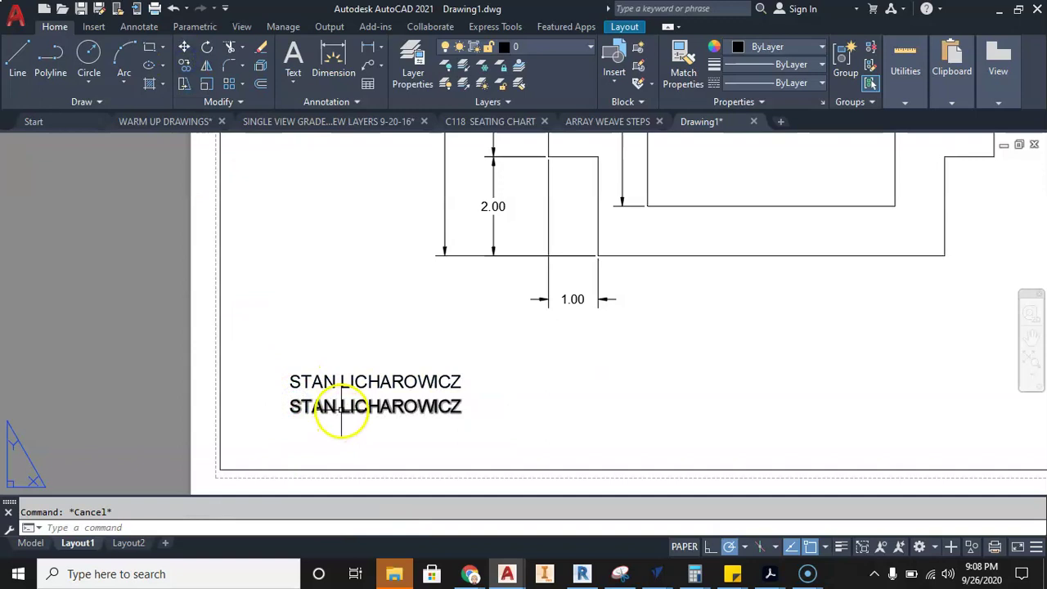
- Change the copied text to read 'SCALE: 1:2' and zoom back out
double_click(341, 406)
left_click_drag(481, 411, 377, 412)
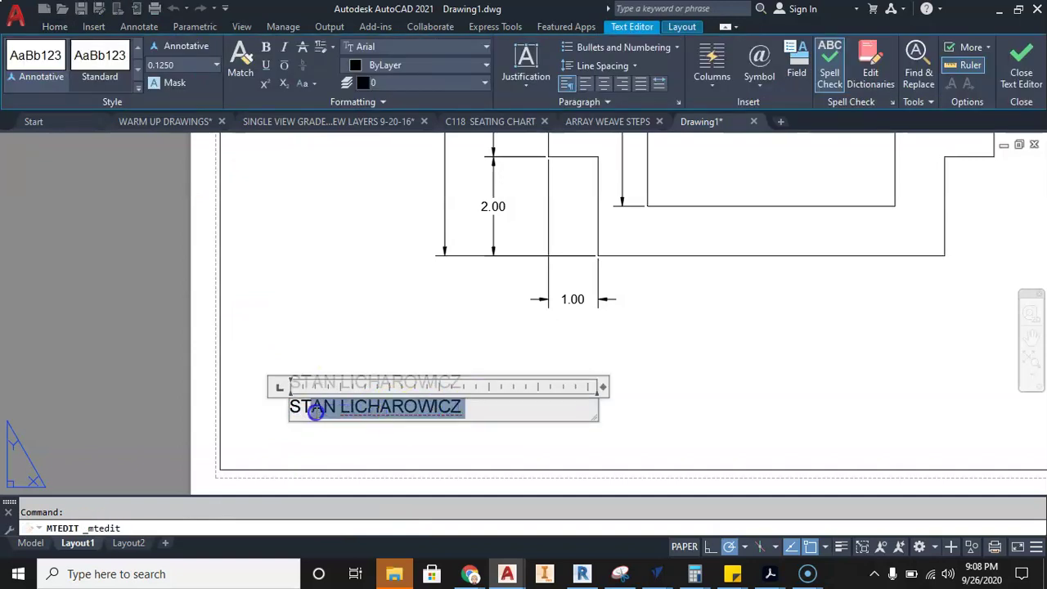
type("CALE: 1:2")
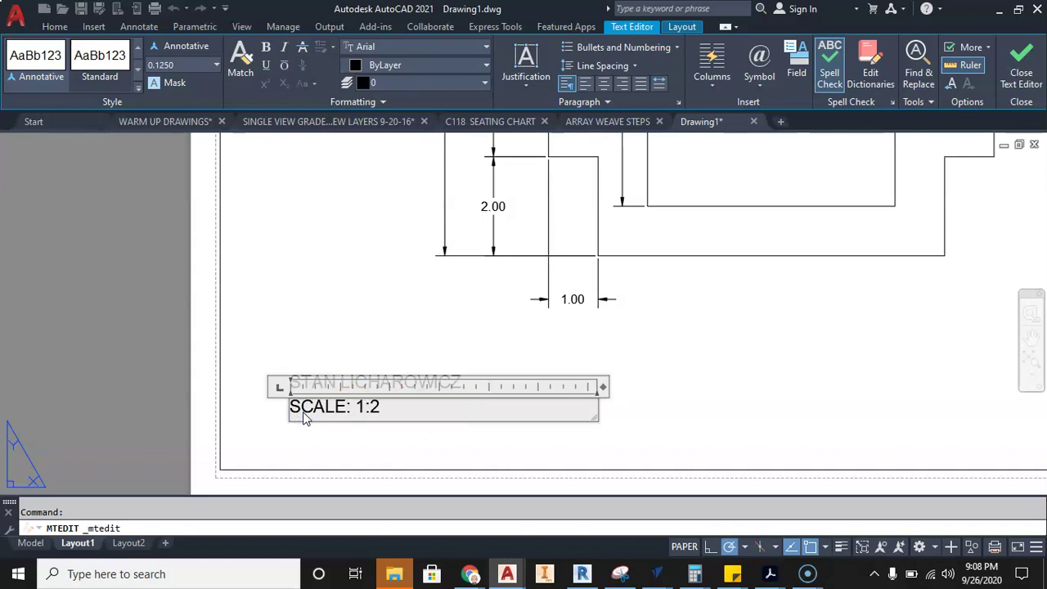
left_click(196, 399)
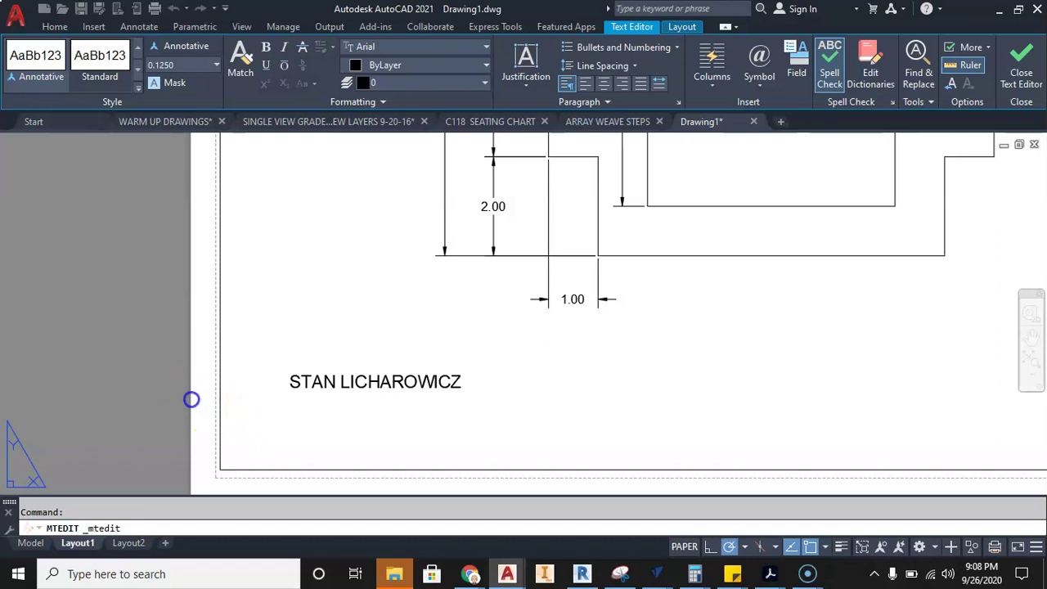
key("Escape")
scroll(402, 397, "down", 2)
scroll(402, 397, "down", 2)
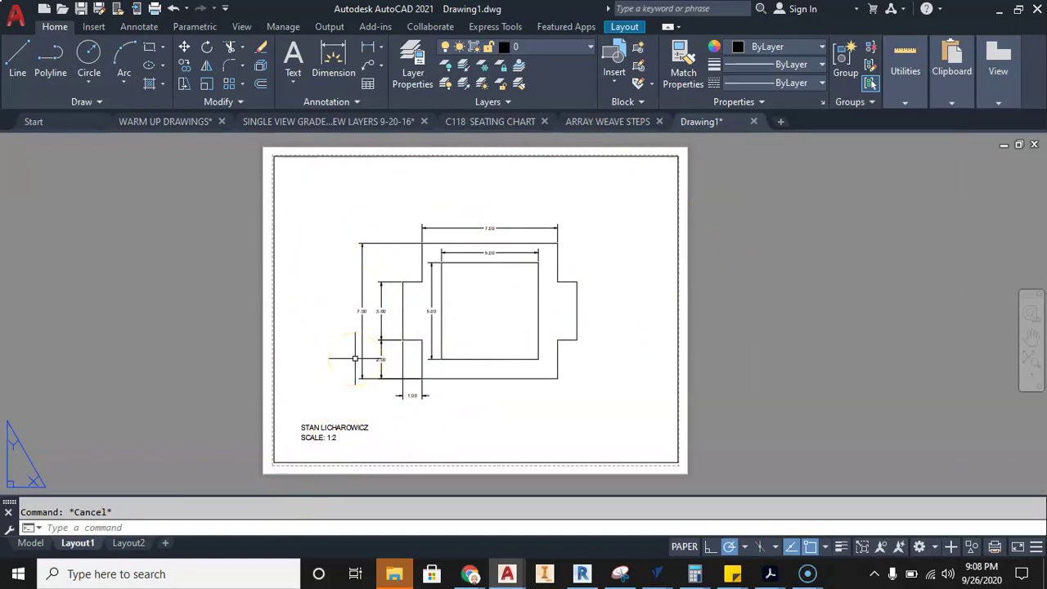
- On Layout2, stretch the viewport's top-right corner out to the sheet margin
left_click(139, 546)
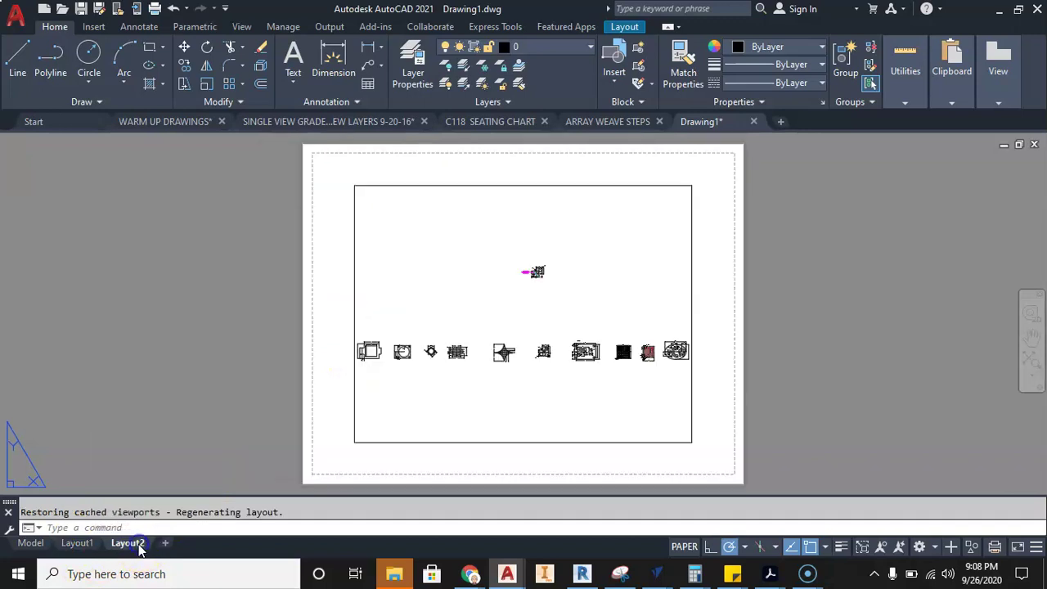
left_click(463, 297)
left_click(439, 306)
left_click(692, 248)
left_click(693, 184)
scroll(708, 224, "up", 3)
left_click(718, 196)
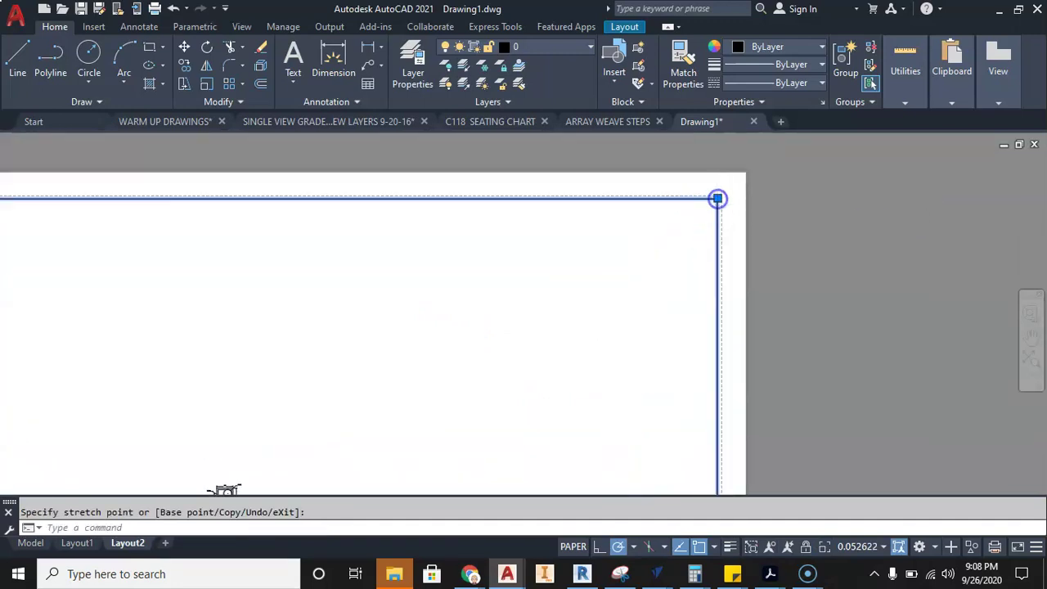
- Stretch the viewport's top-left corner further left, then return to Layout1
scroll(523, 264, "down", 3)
middle_click_drag(696, 238, 859, 193)
middle_click_drag(506, 205, 480, 221)
left_click(475, 204)
left_click(408, 204)
scroll(486, 243, "down", 3)
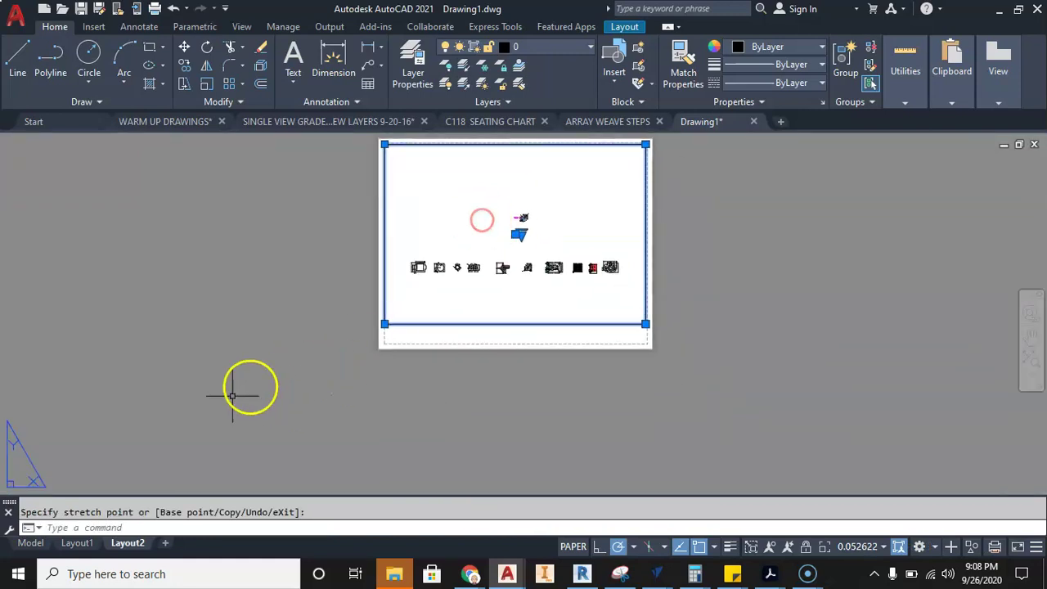
key("Escape")
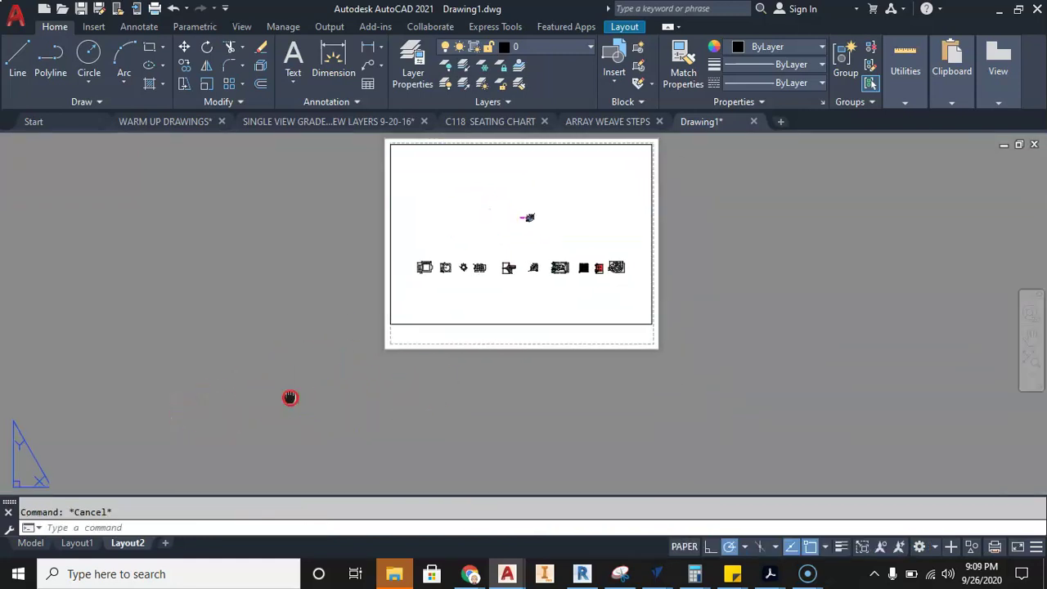
middle_click_drag(286, 397, 348, 389)
left_click(85, 544)
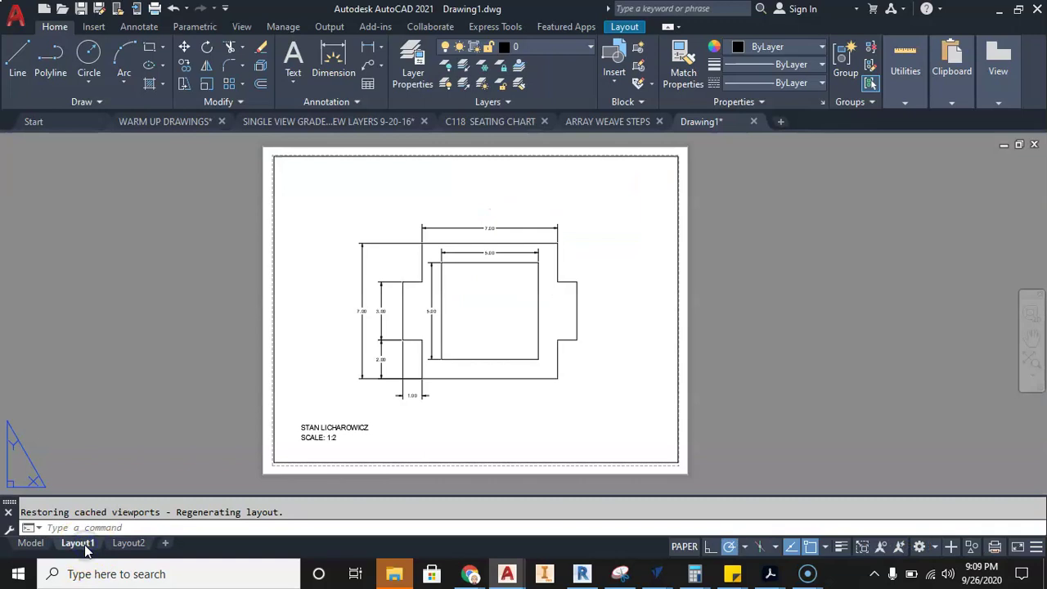
- Duplicate Layout1 as 'Layout1 (2)' via Move or Copy and display the copy
right_click(86, 545)
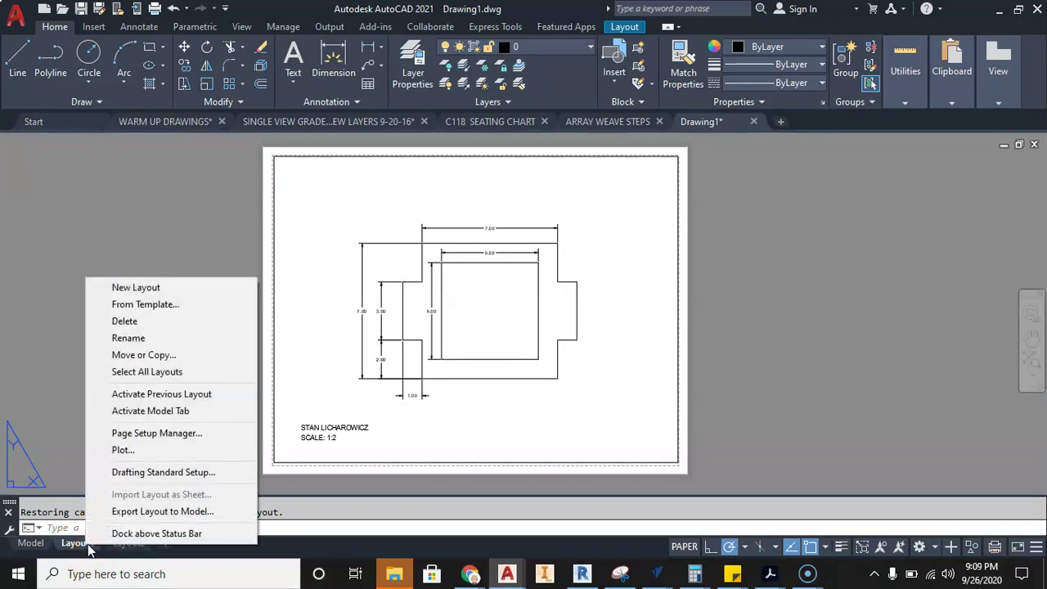
left_click(166, 356)
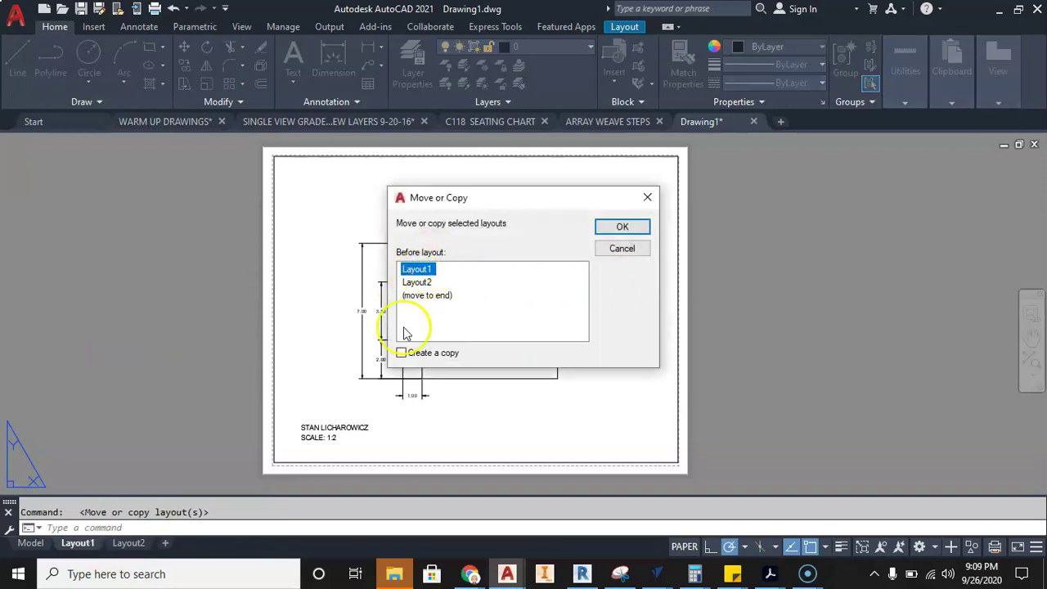
left_click(631, 227)
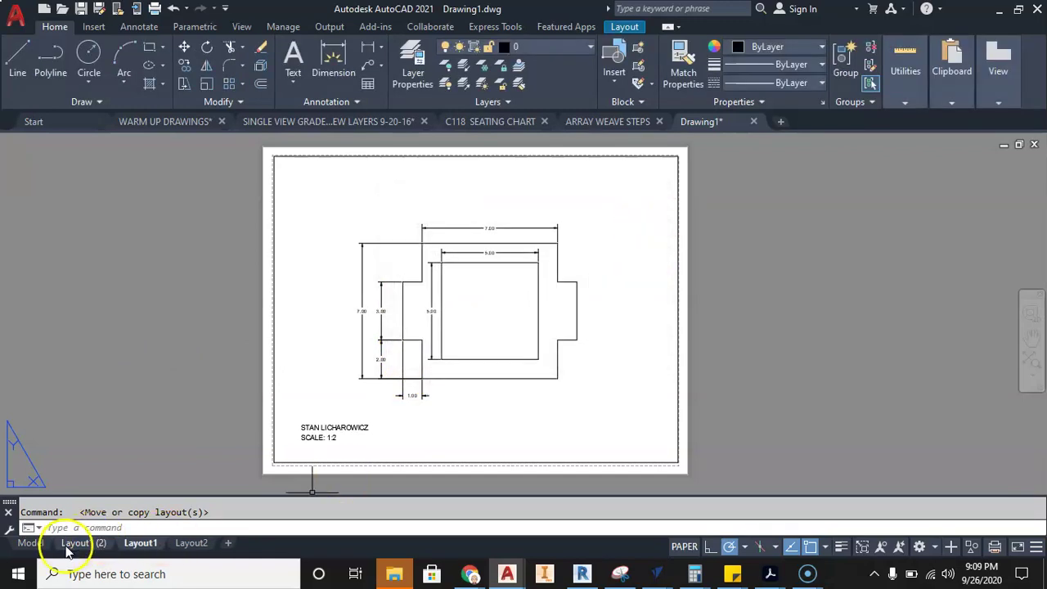
mouse_move(79, 548)
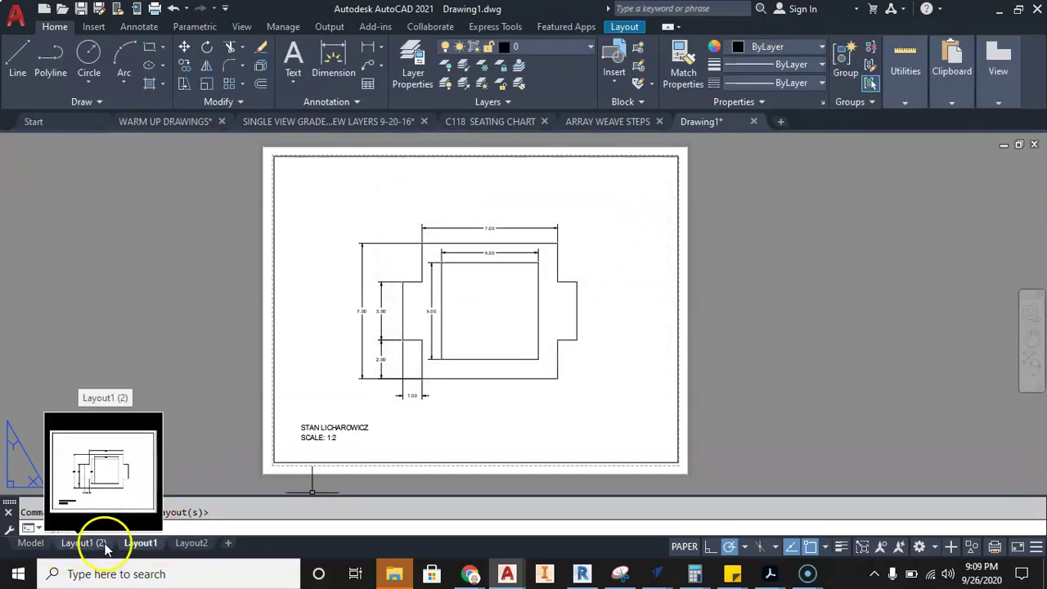
left_click(90, 543)
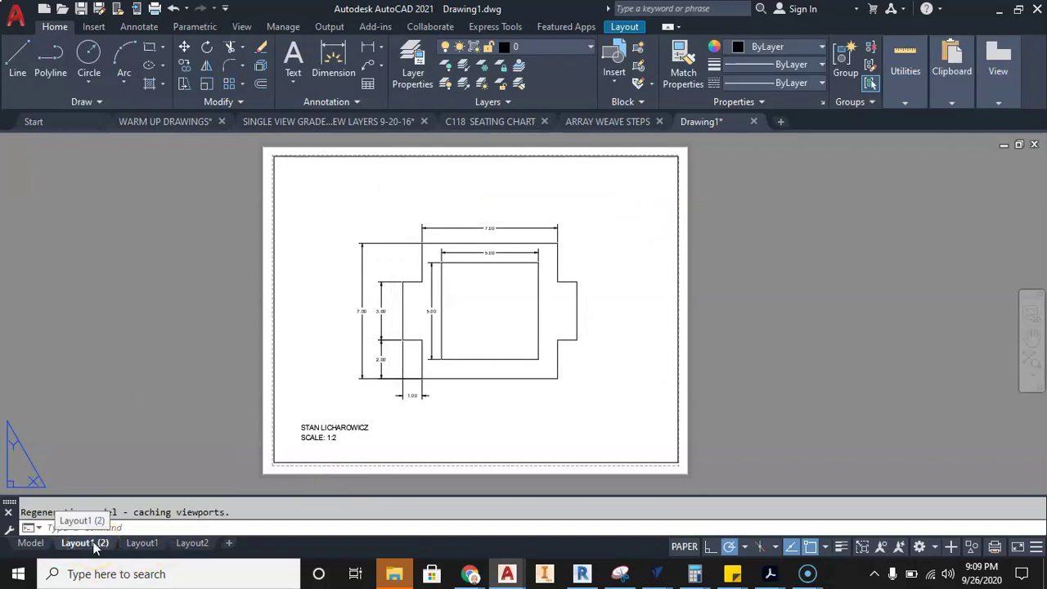
- Frame the Ø5.00-bore square plate in Layout1 (2)'s viewport at 1:1 scale, back in paper space
double_click(348, 361)
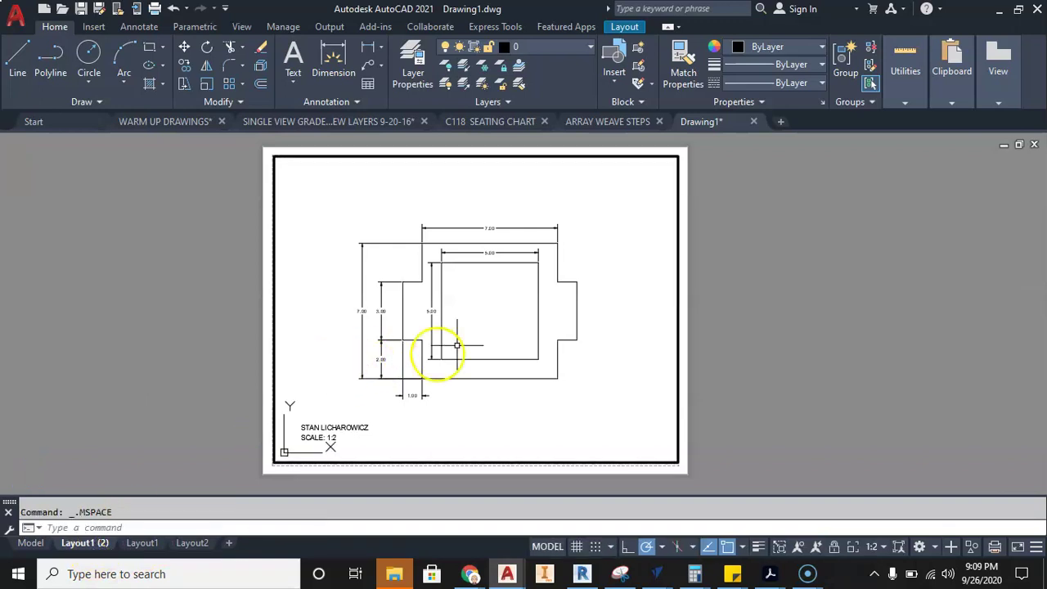
left_click(507, 327)
scroll(498, 323, "down", 4)
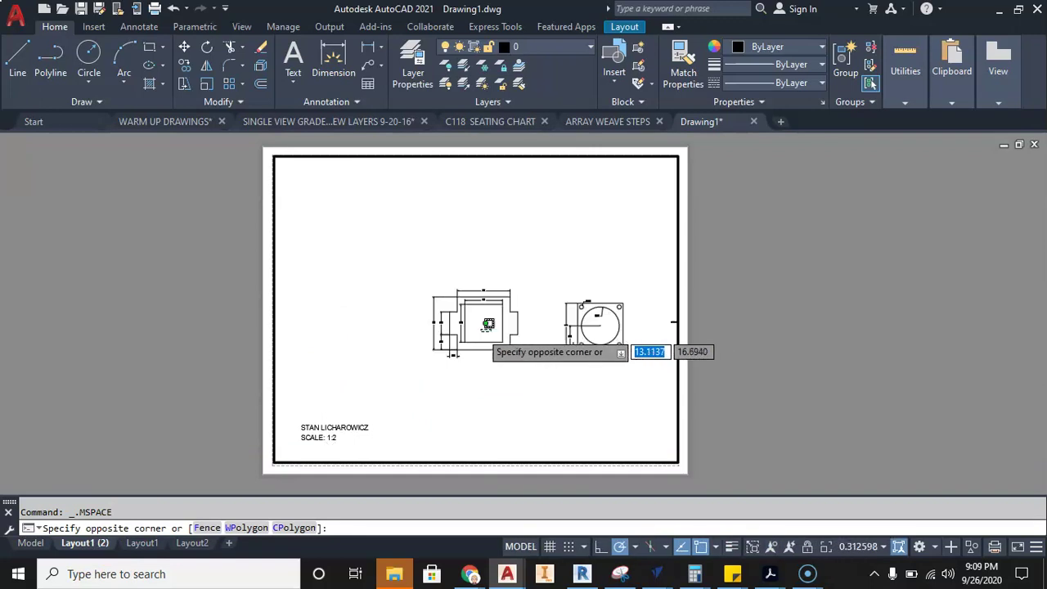
scroll(406, 319, "up", 5)
left_click(363, 322)
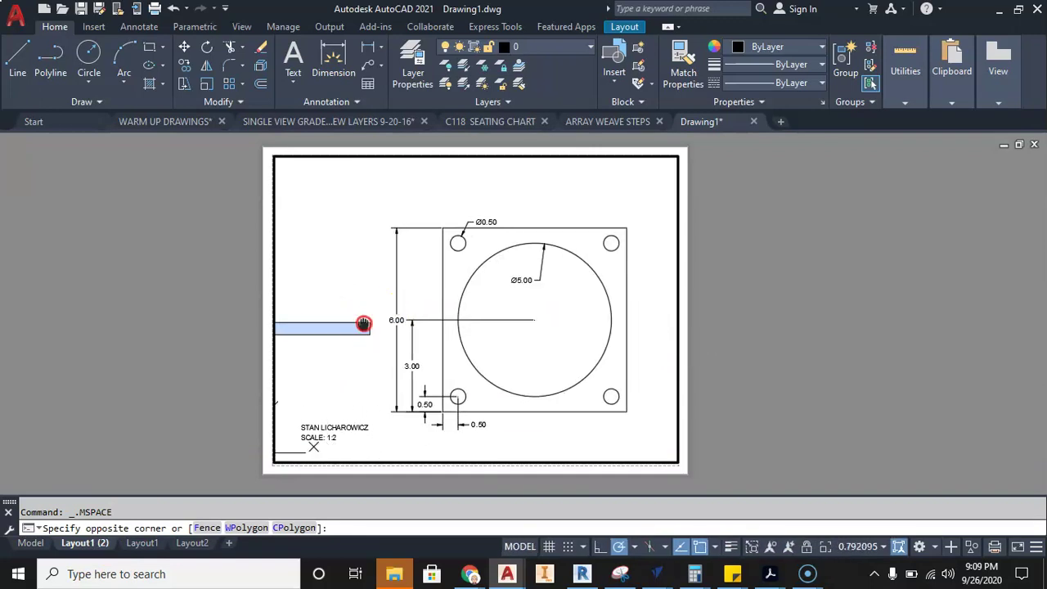
left_click(858, 547)
left_click(837, 128)
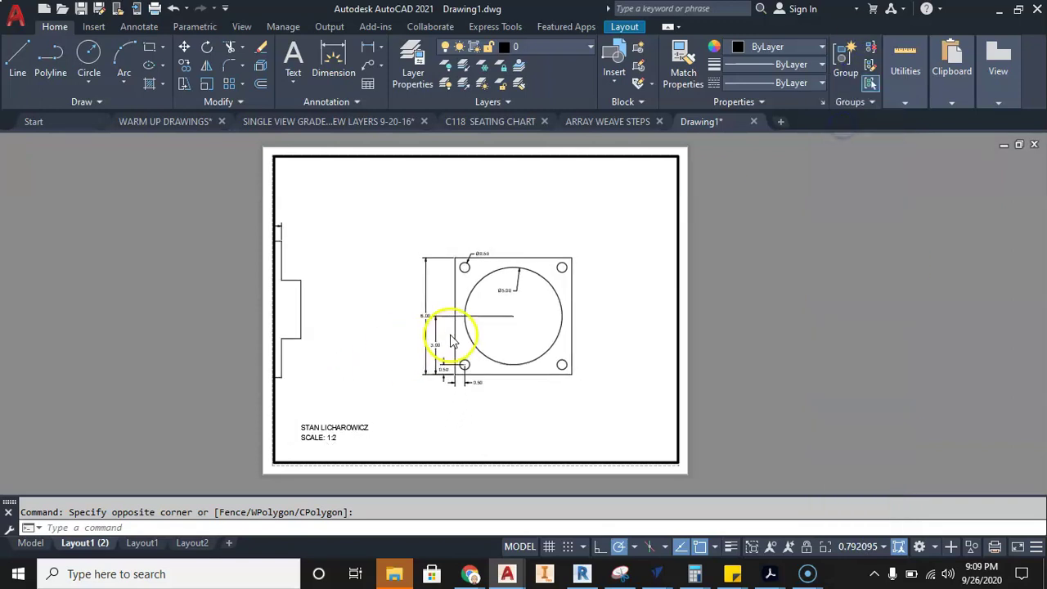
left_click(873, 547)
left_click(852, 116)
left_click(524, 308)
double_click(712, 451)
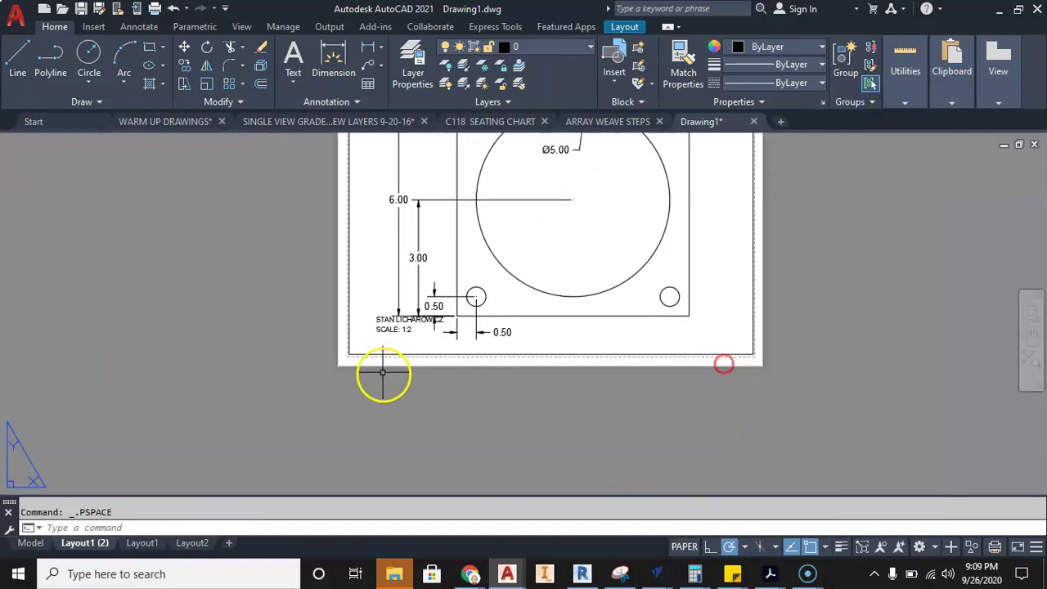
- Move the name and SCALE: 1:2 text lines lower into the sheet's bottom-left corner
scroll(378, 319, "up", 6)
left_click(386, 317)
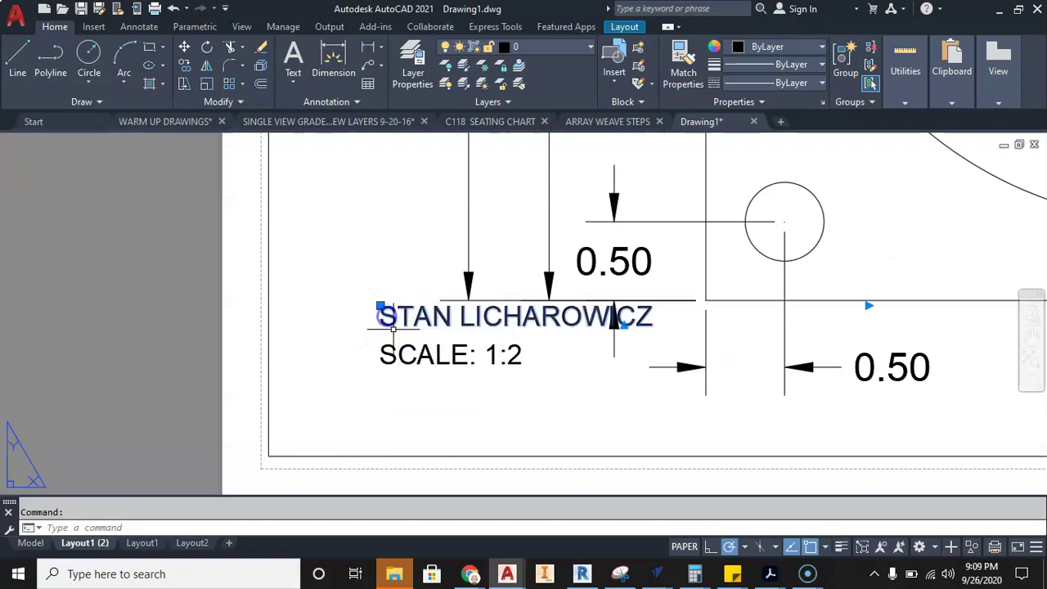
left_click(386, 350)
left_click(380, 306)
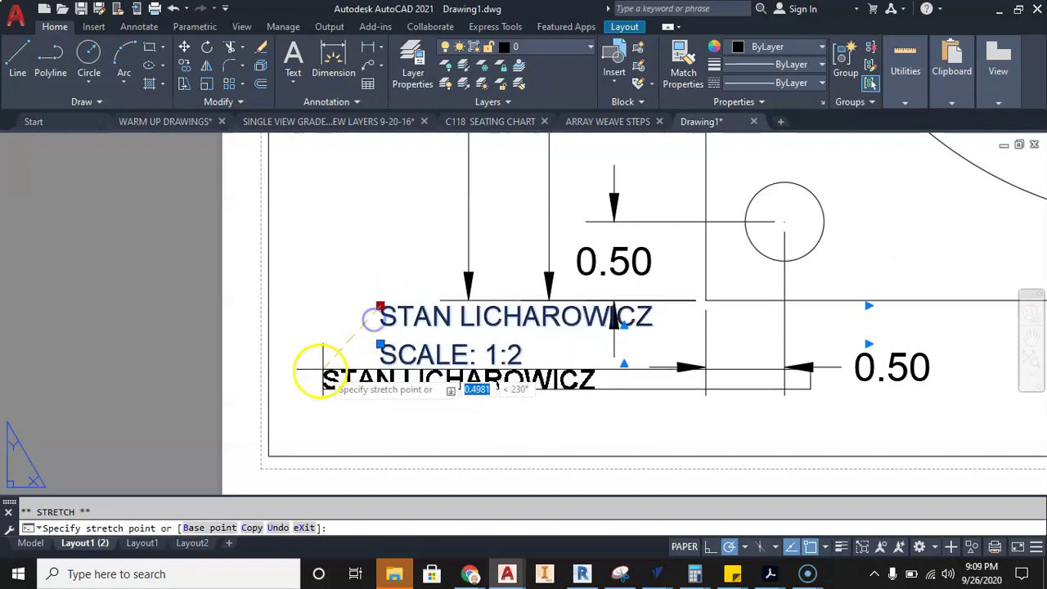
left_click(303, 376)
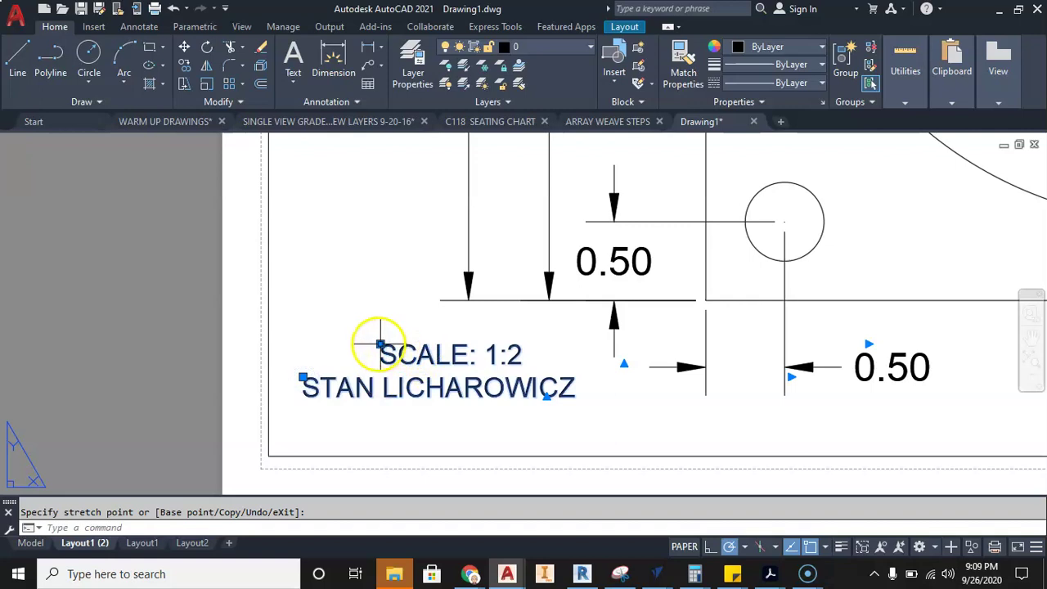
left_click(381, 343)
left_click(303, 414)
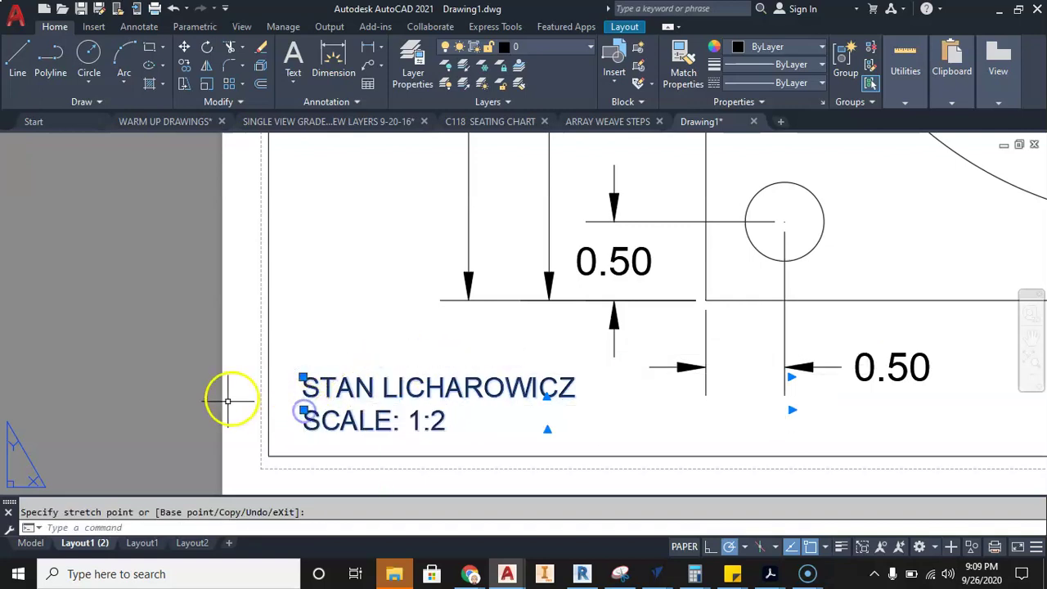
key("Escape")
- Recentre the sheet and switch back to Layout1
scroll(184, 397, "down", 5)
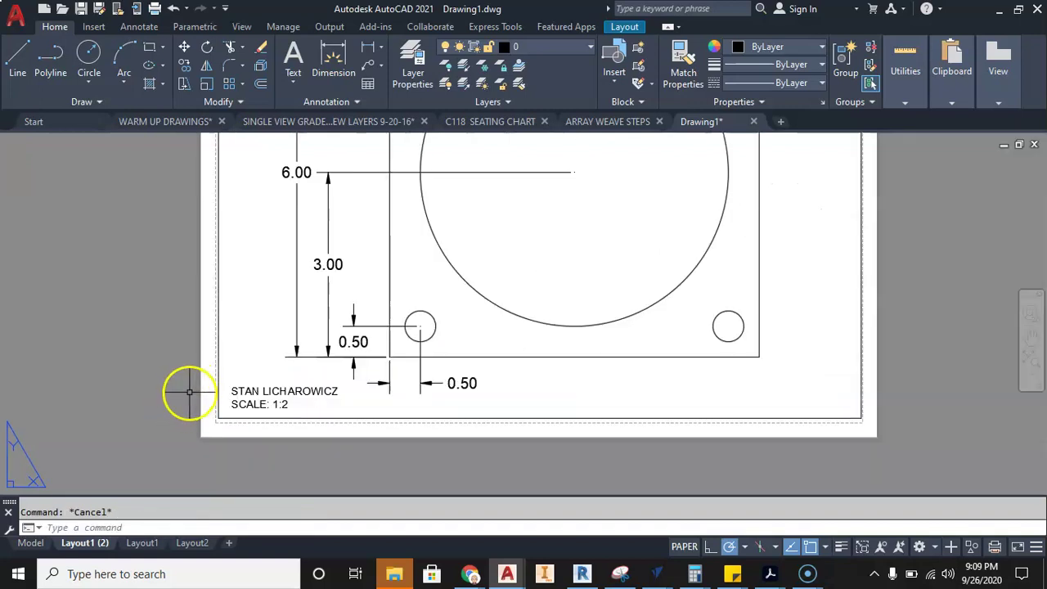
scroll(404, 327, "up", 2)
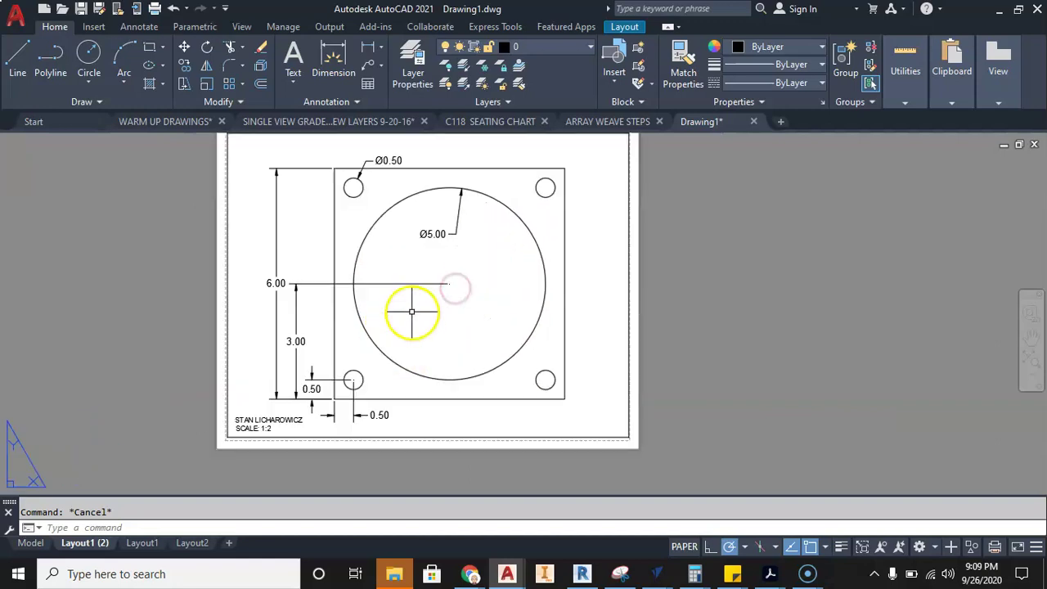
middle_click_drag(409, 311, 455, 335)
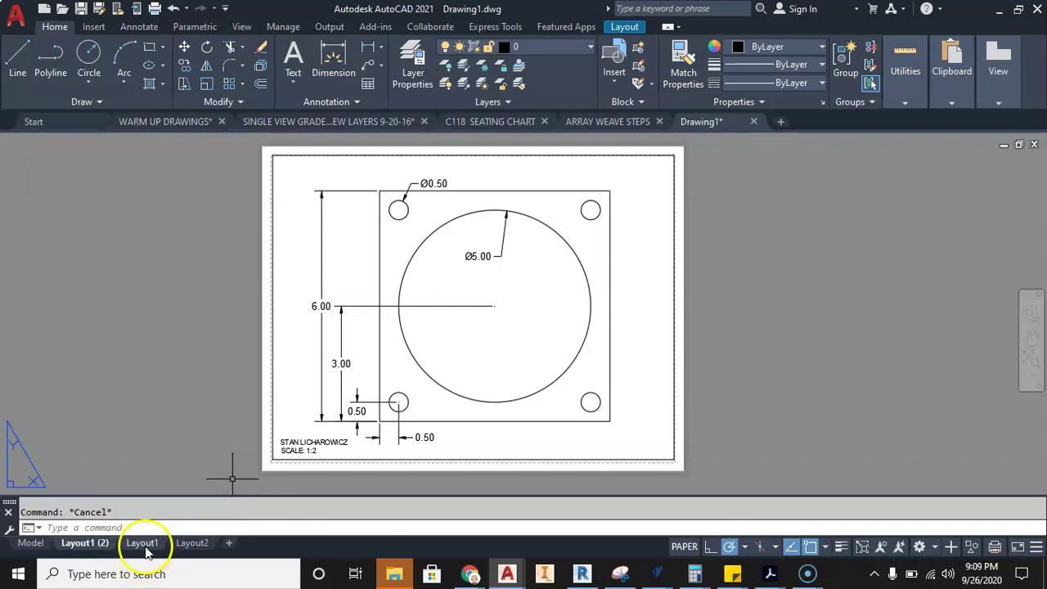
left_click(141, 543)
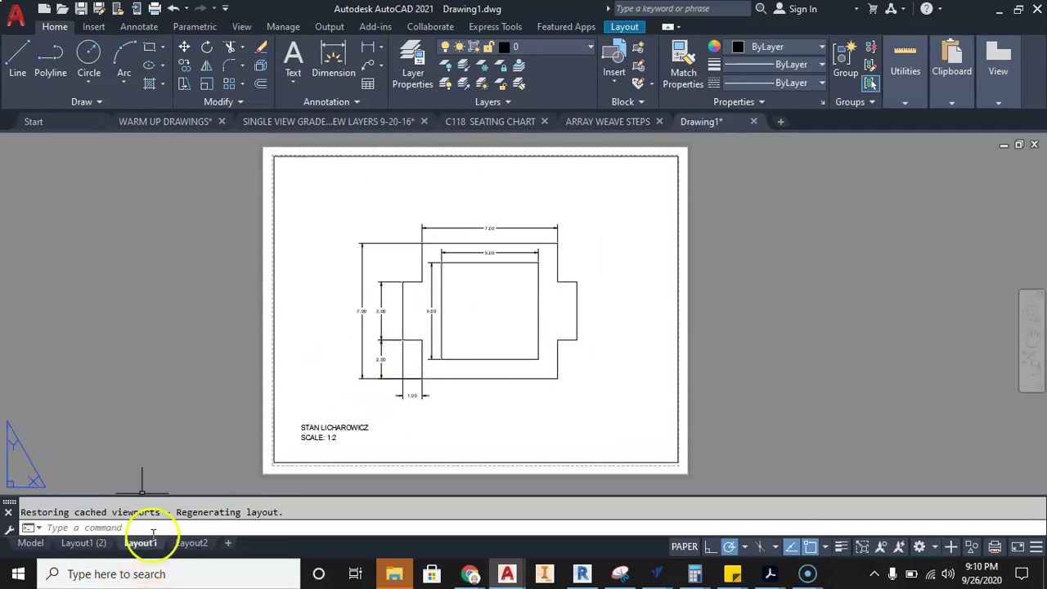
- Read the Google Docs warm-up assignment through item 8, then bring up ARRAY WEAVE STEPS.dwg in AutoCAD
key("alt+Tab")
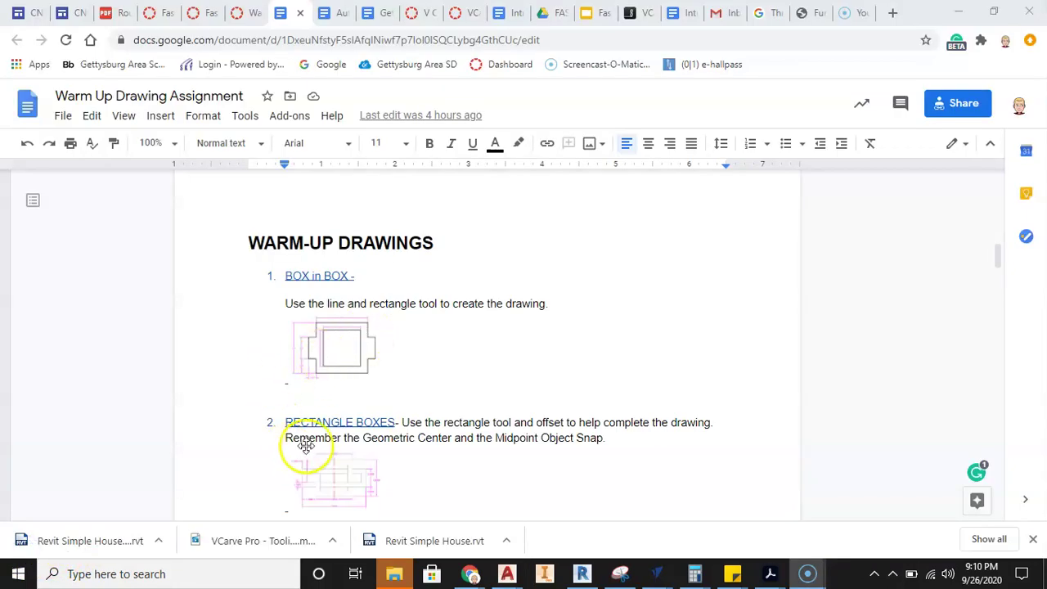
scroll(369, 332, "down", 8)
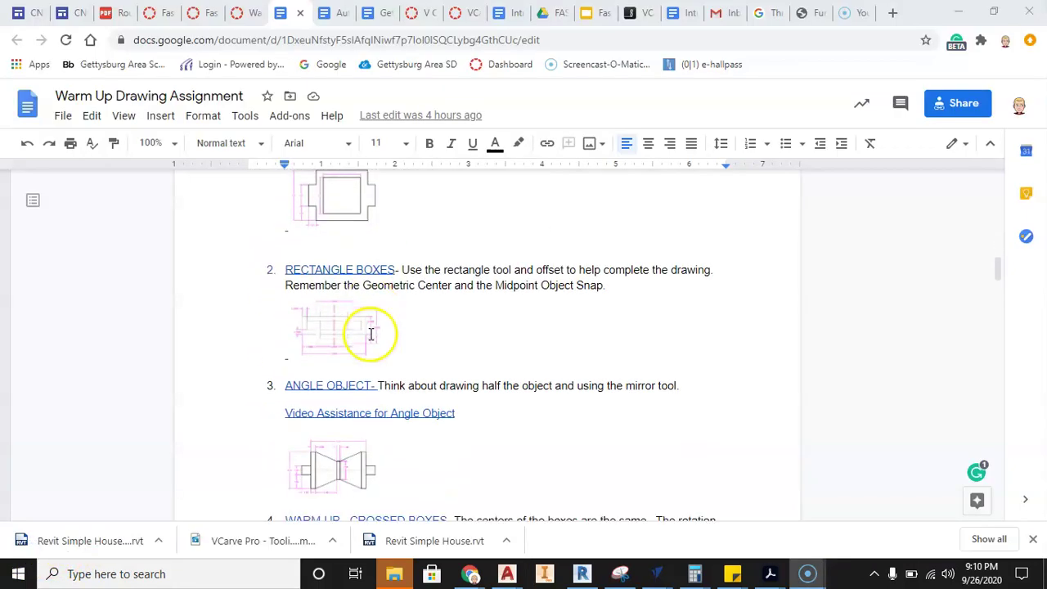
scroll(368, 334, "down", 4)
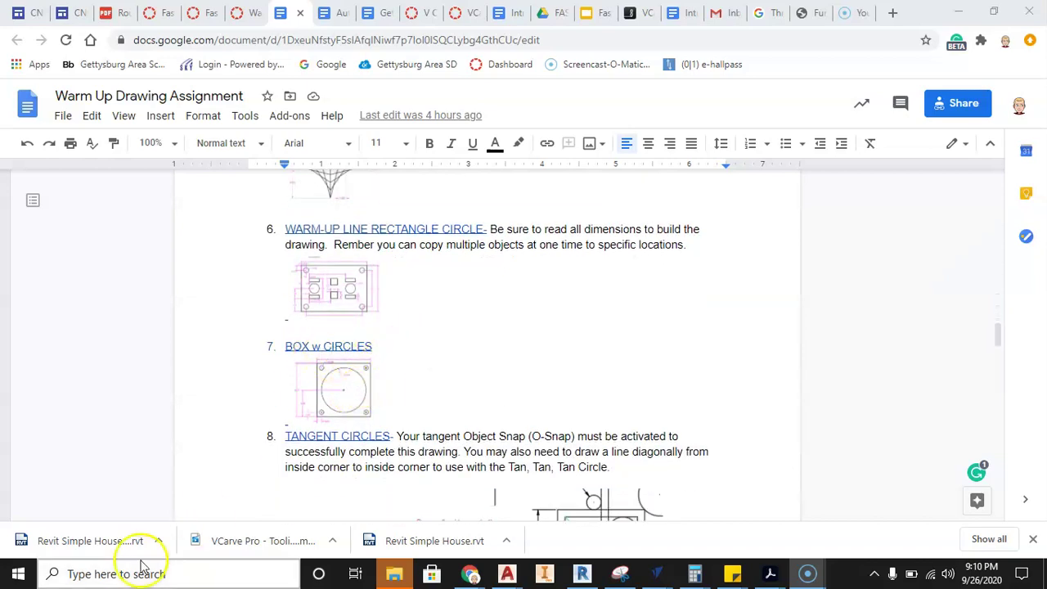
mouse_move(505, 576)
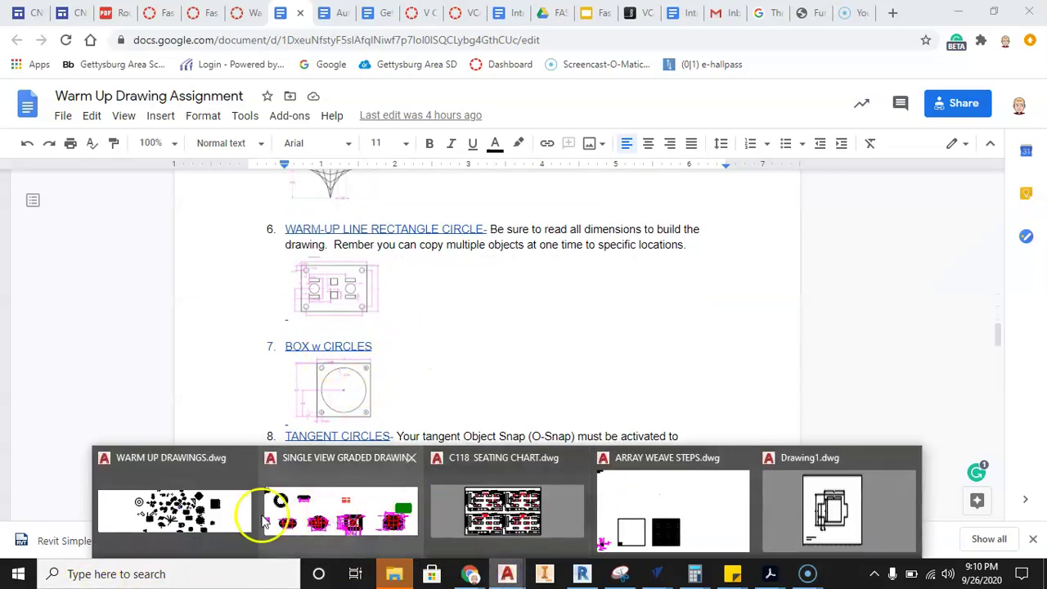
left_click(687, 502)
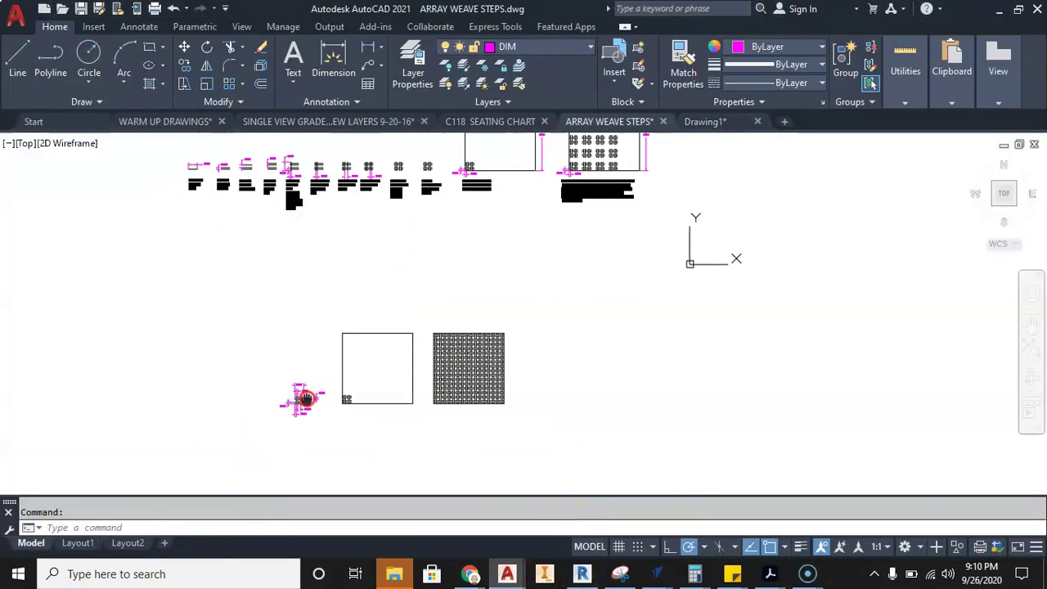
- Return to Drawing1 and rename the Layout1 sheet to BOX in BOX
mouse_move(507, 576)
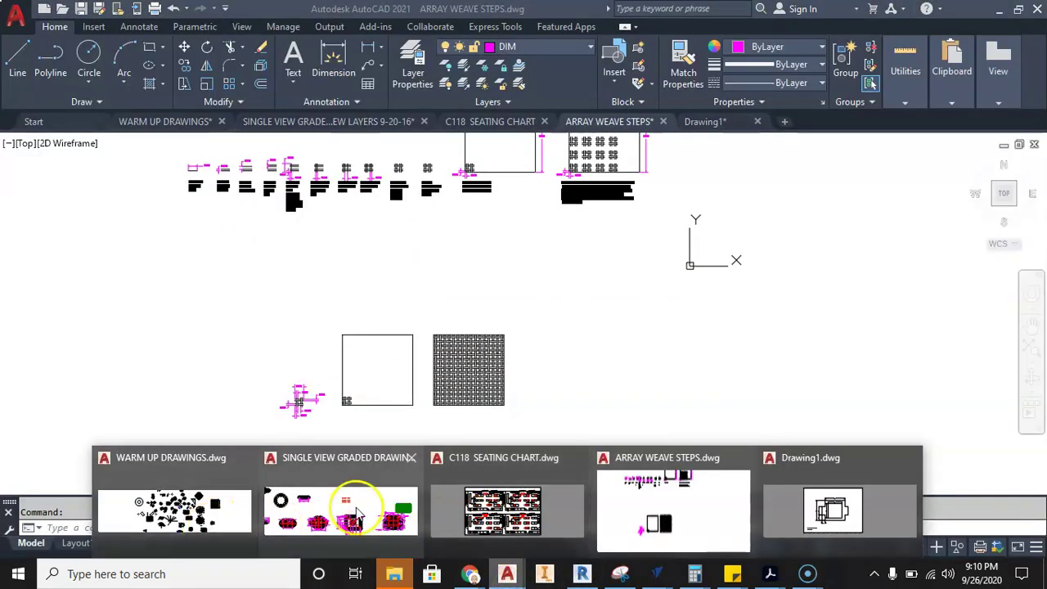
left_click(850, 509)
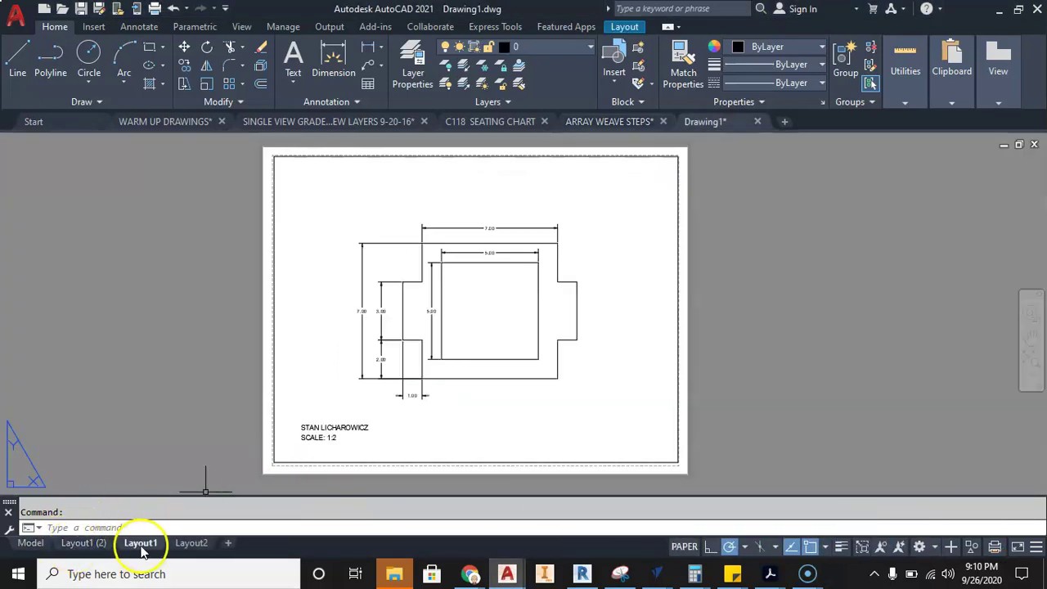
right_click(143, 547)
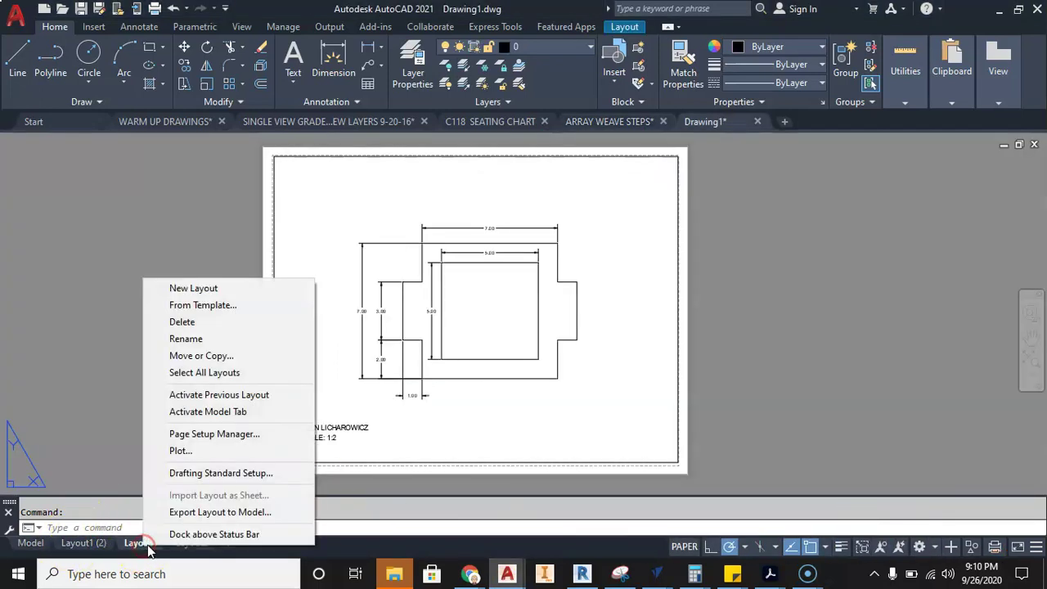
left_click(188, 339)
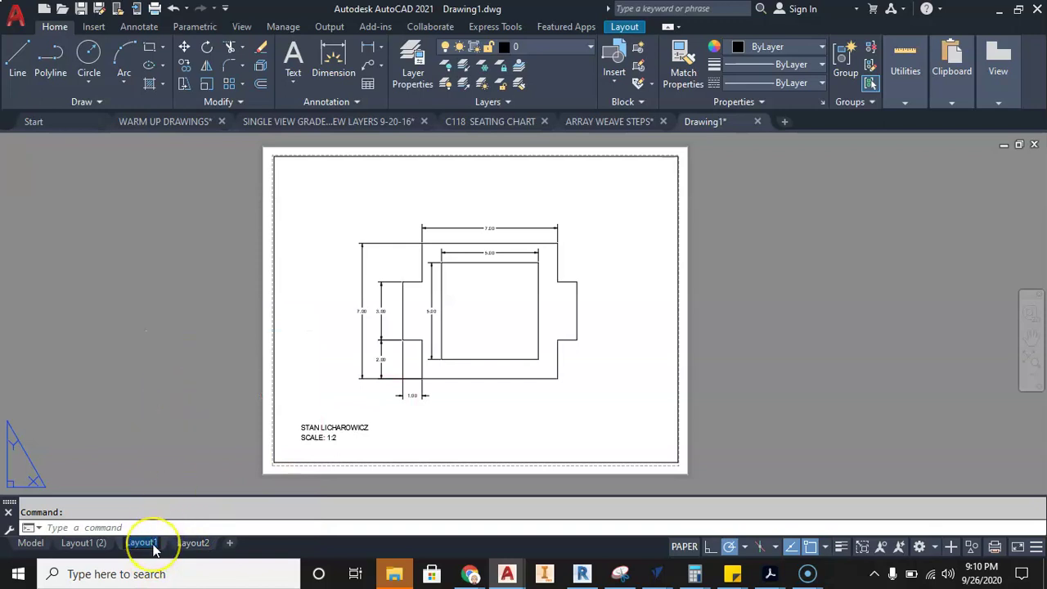
type("BOB")
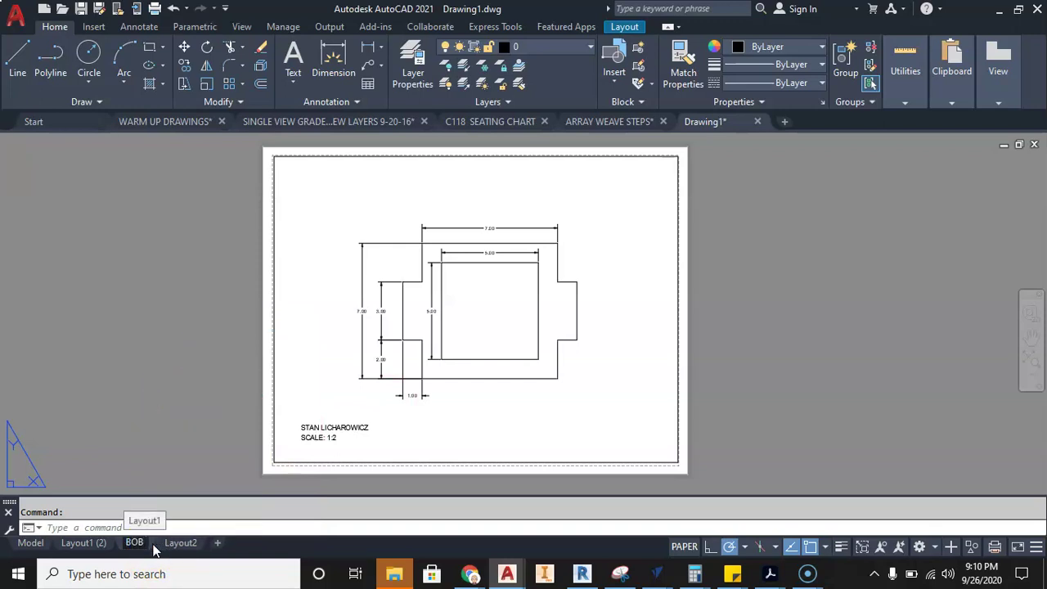
type("X in BOX")
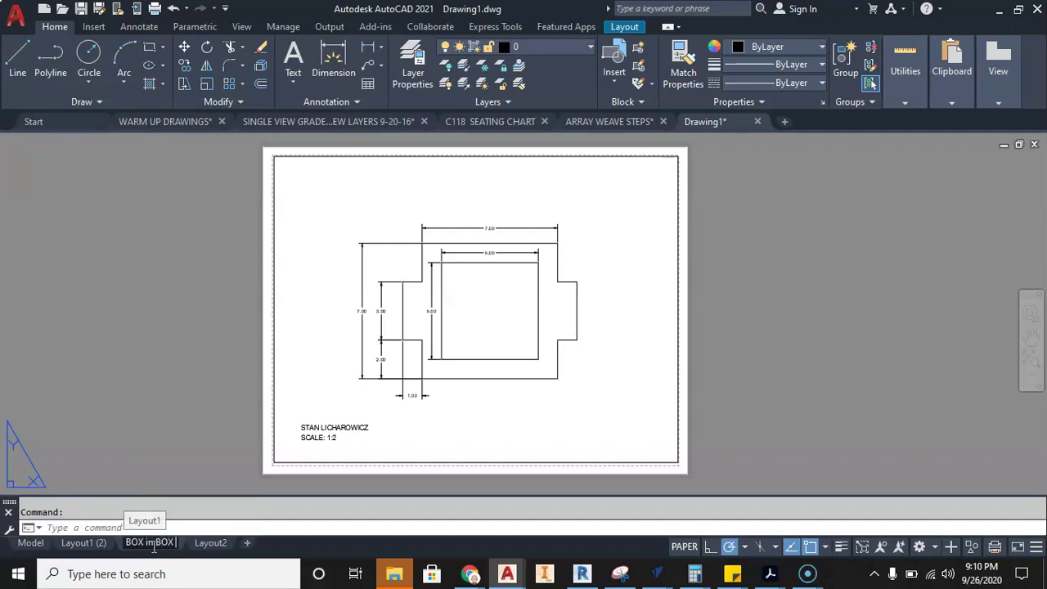
left_click(138, 499)
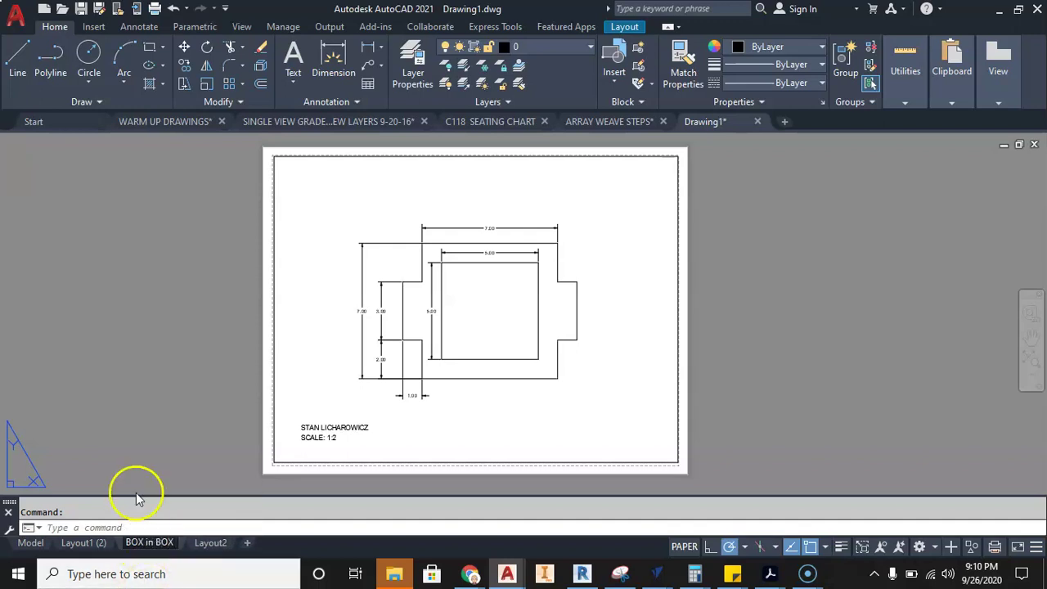
left_click(130, 447)
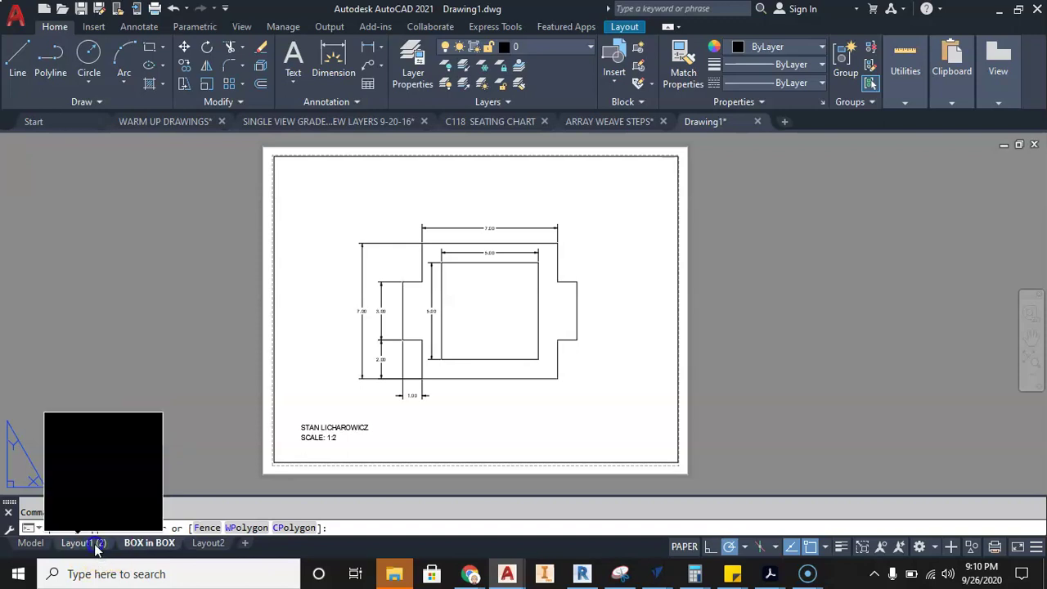
- Rename the second plate layout, Layout1 (2), to BOX w CIRCLE
left_click(93, 548)
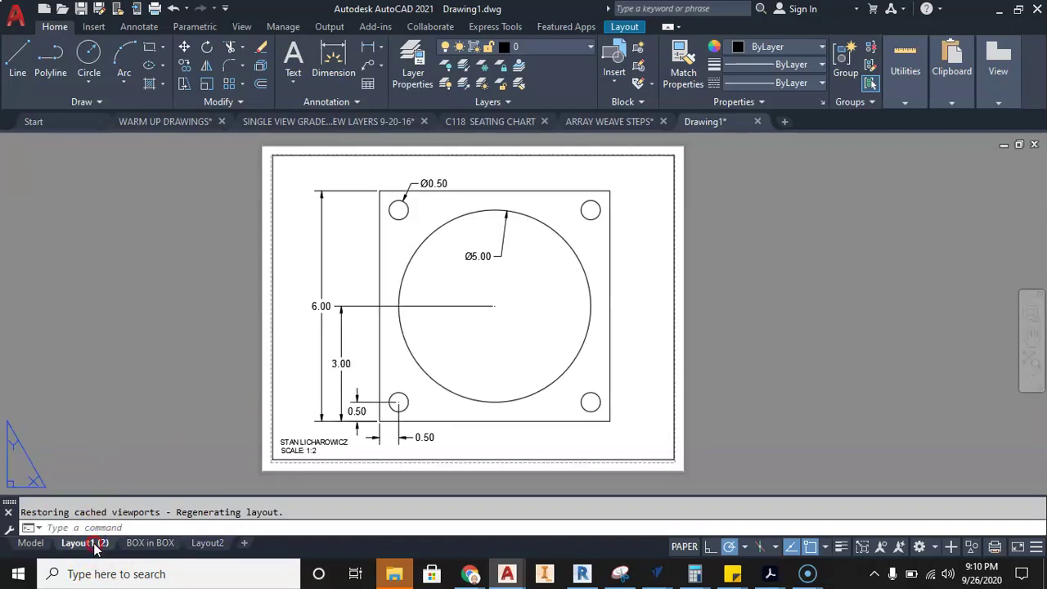
right_click(94, 543)
left_click(144, 336)
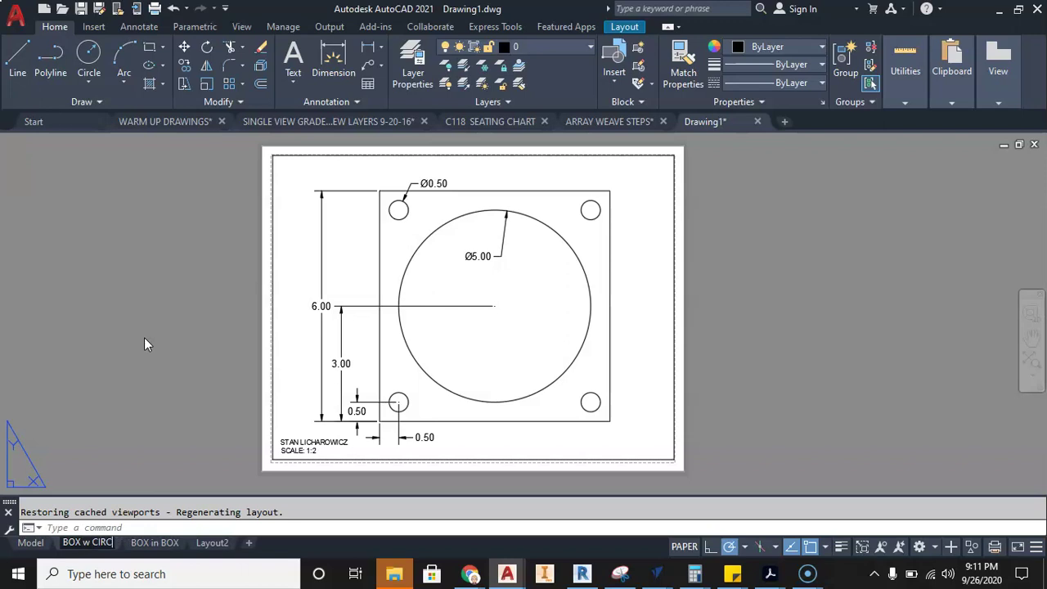
left_click(144, 337)
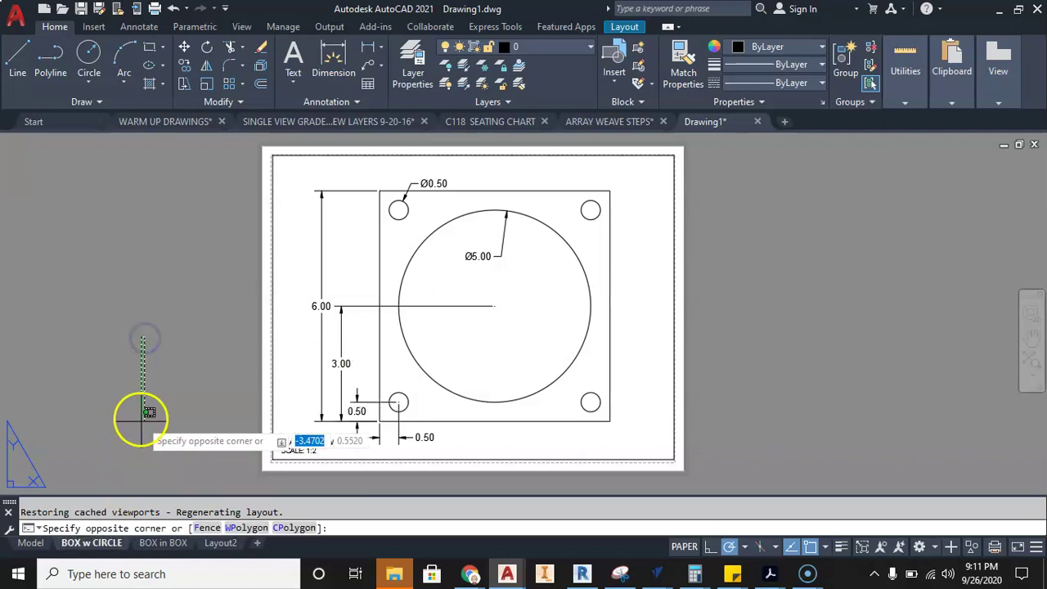
- Copy the BOX w CIRCLE layout with Move or Copy and display the new BOX w CIRCLE (2) sheet
key("Escape")
left_click(101, 546)
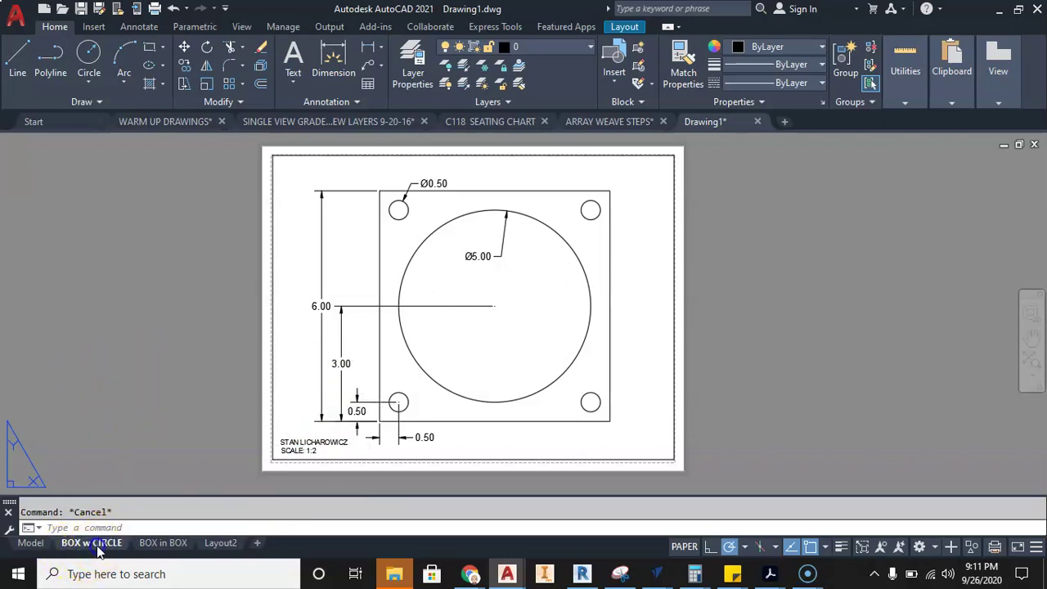
right_click(99, 548)
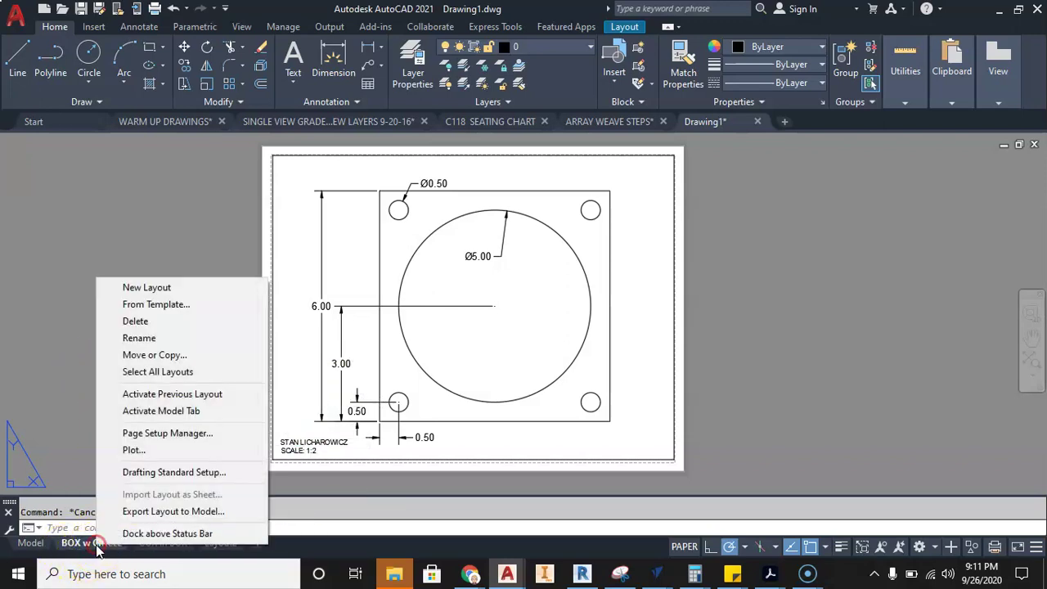
left_click(141, 353)
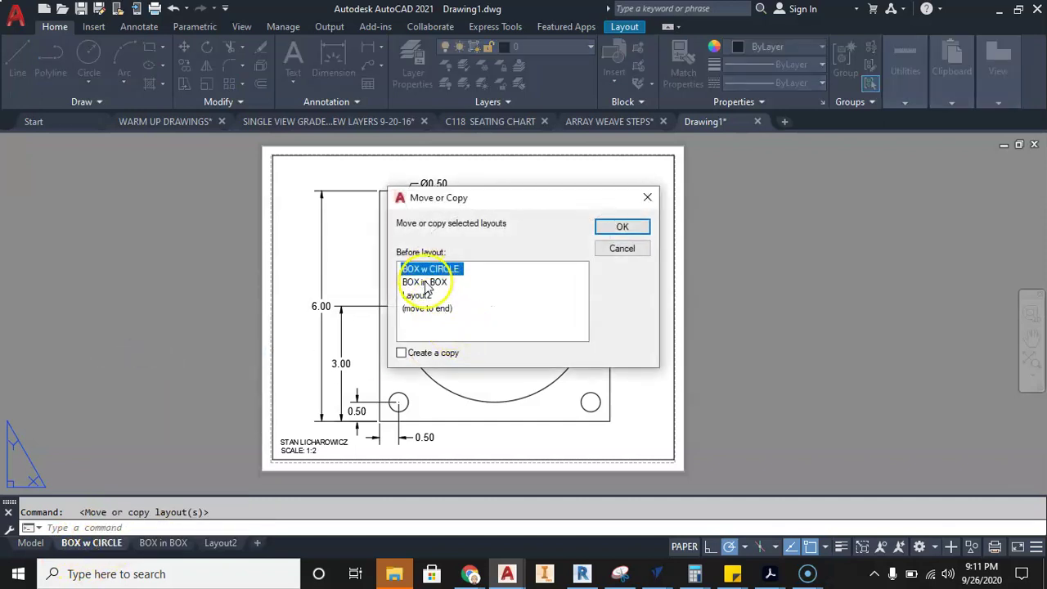
left_click(623, 228)
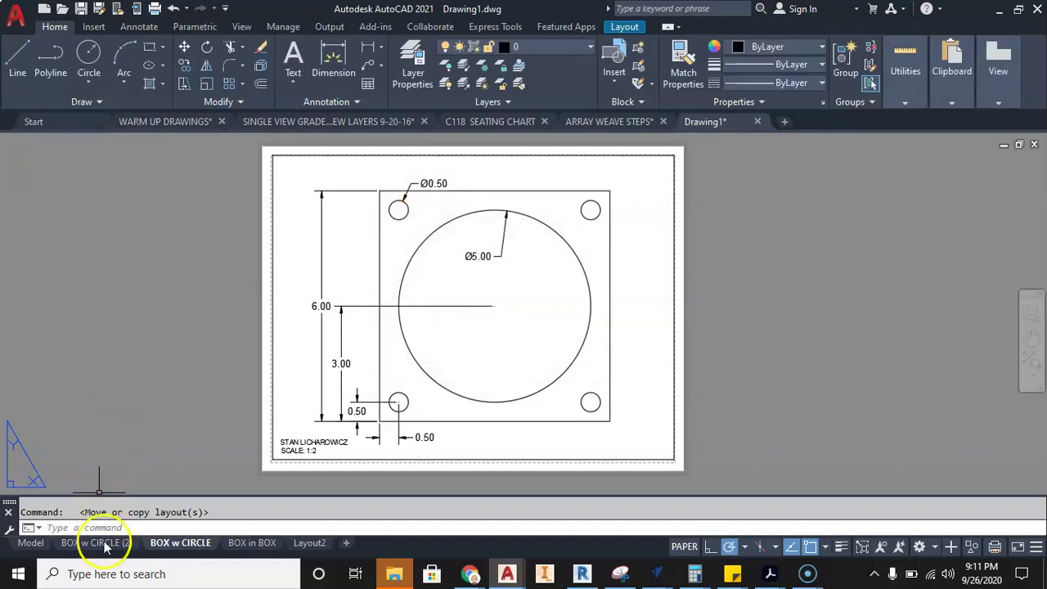
left_click(105, 544)
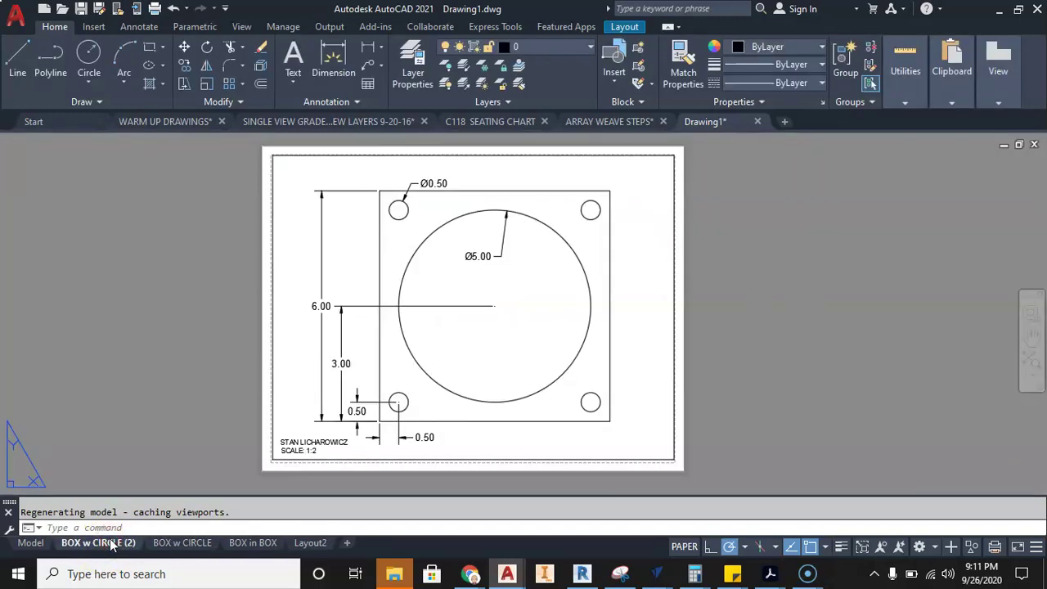
- Set the copied layout's viewport scale to 1:1 and center the interlocking-squares drawing in it
double_click(490, 294)
scroll(474, 299, "down", 3)
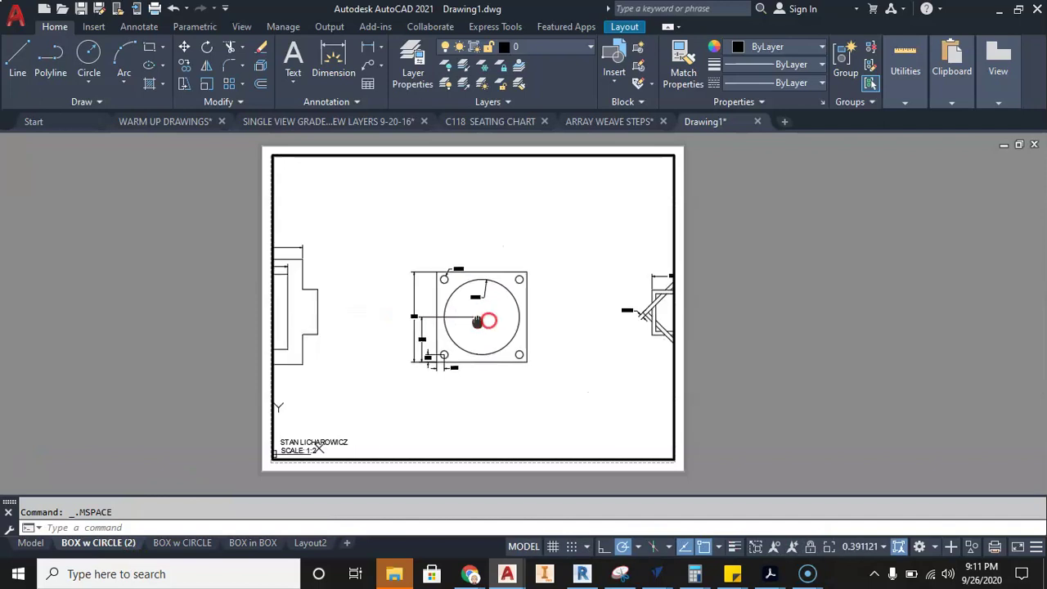
scroll(467, 310, "up", 6)
middle_click_drag(467, 303, 504, 318)
scroll(504, 318, "down", 3)
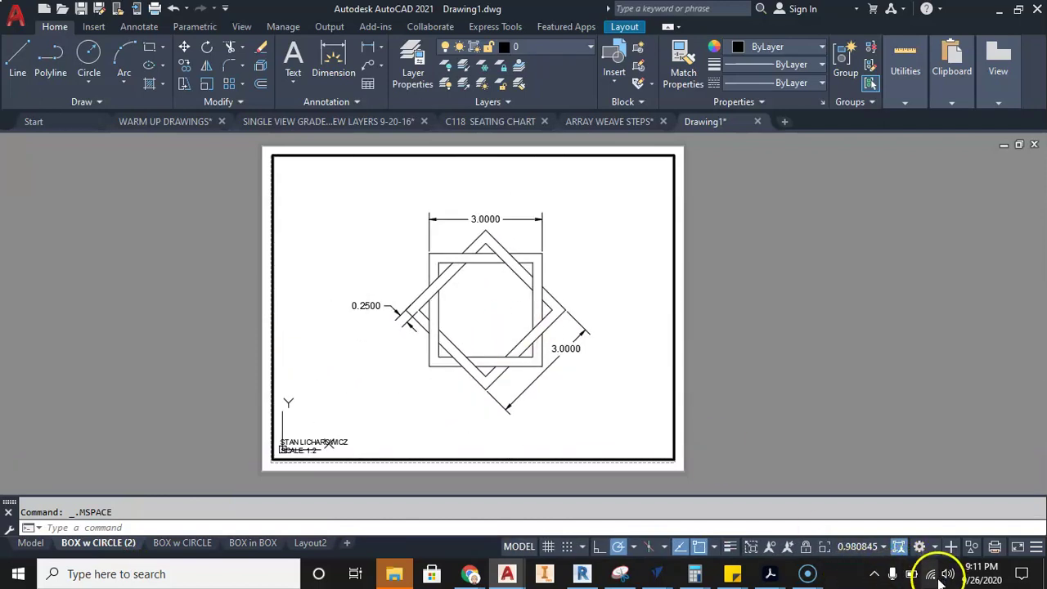
left_click(867, 546)
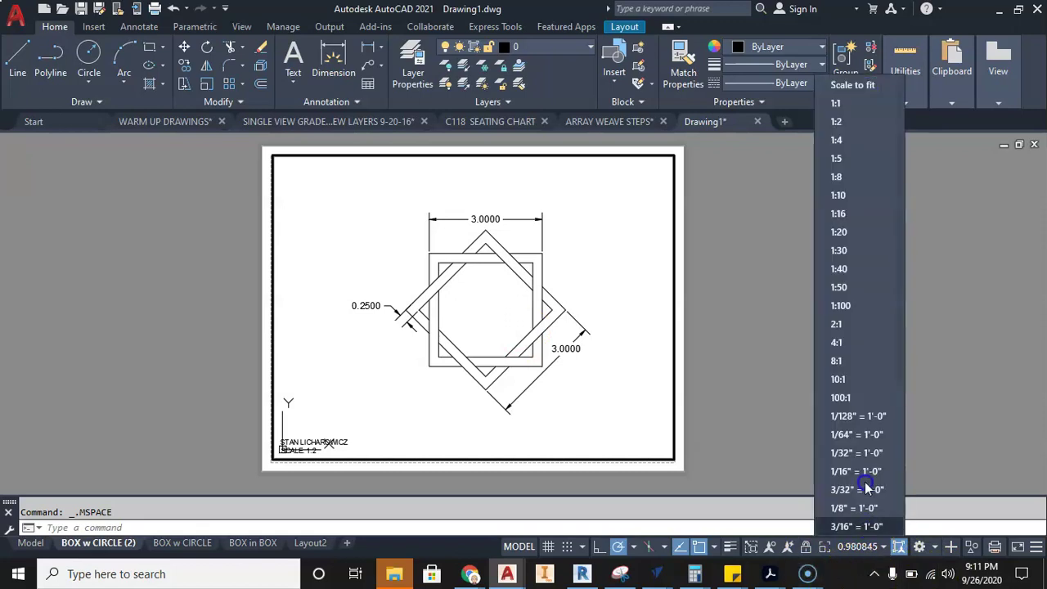
left_click(836, 103)
middle_click_drag(484, 278, 473, 280)
- Change the sheet's title text from SCALE: 1:2 to SCALE: 1:1
double_click(204, 426)
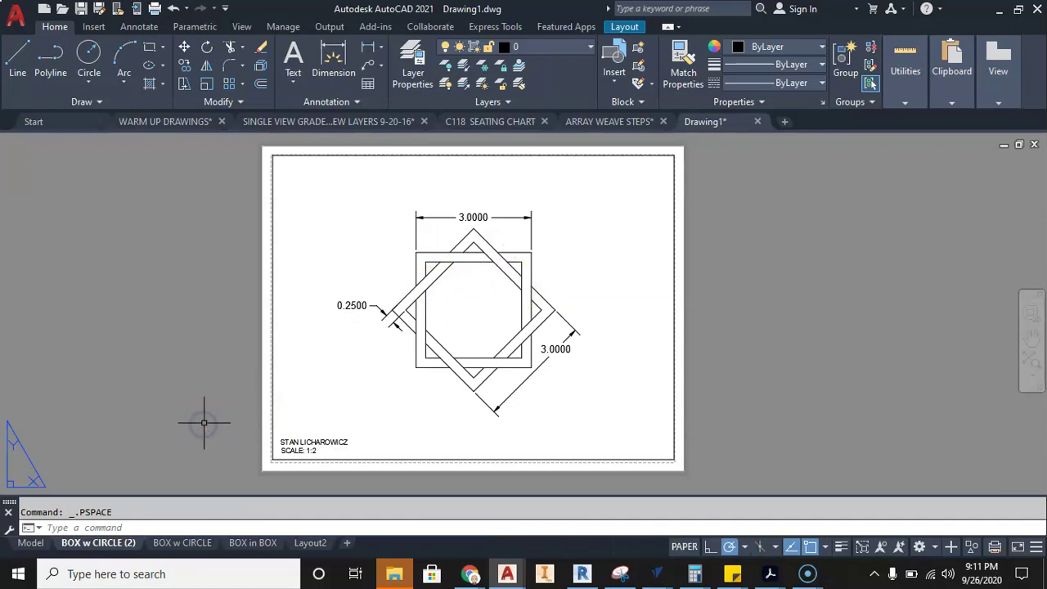
scroll(270, 445, "up", 6)
left_click(266, 444)
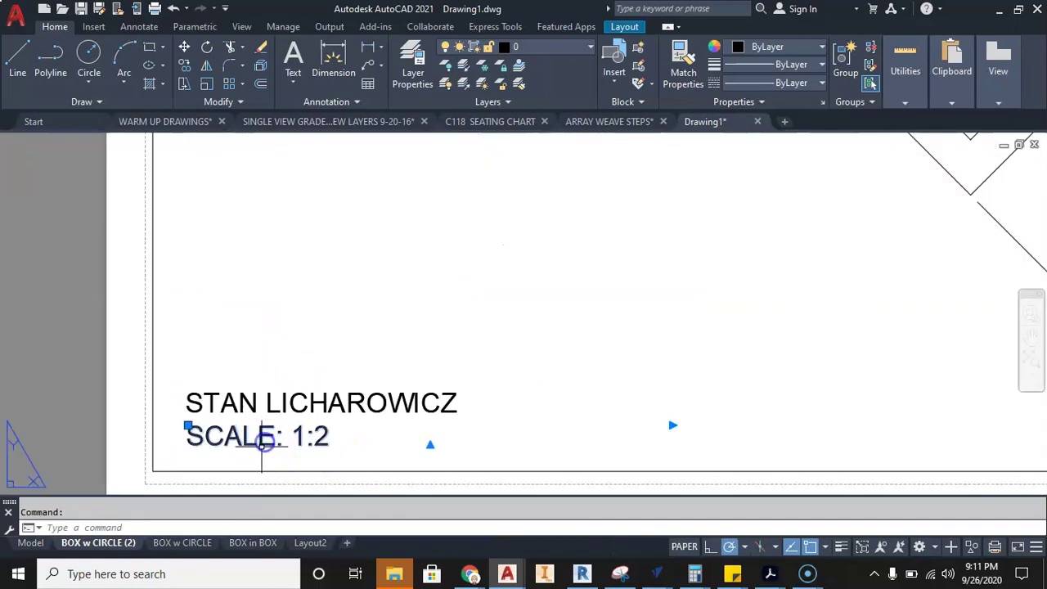
double_click(326, 438)
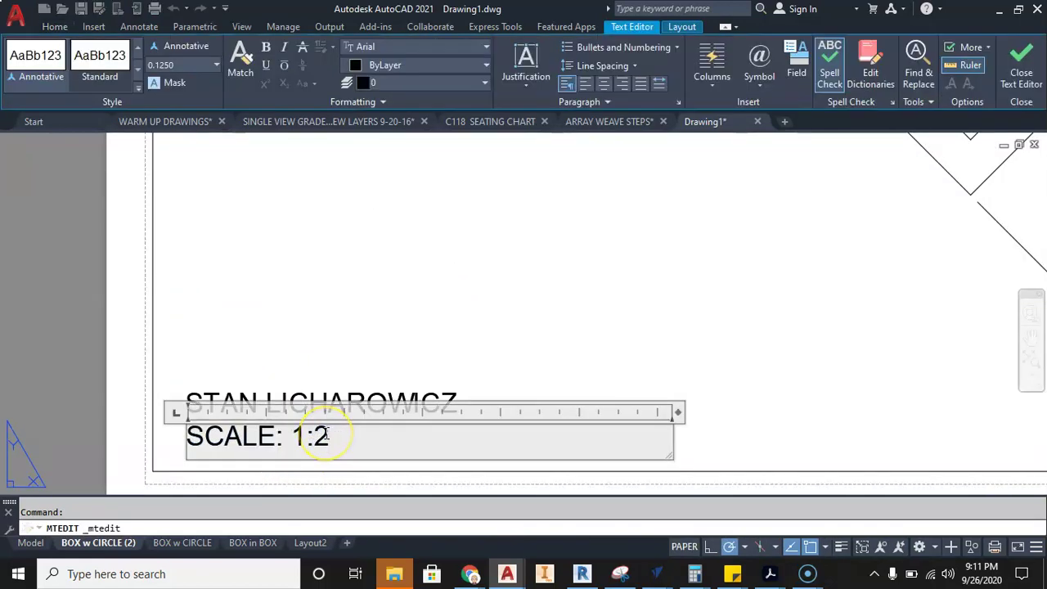
left_click(81, 356)
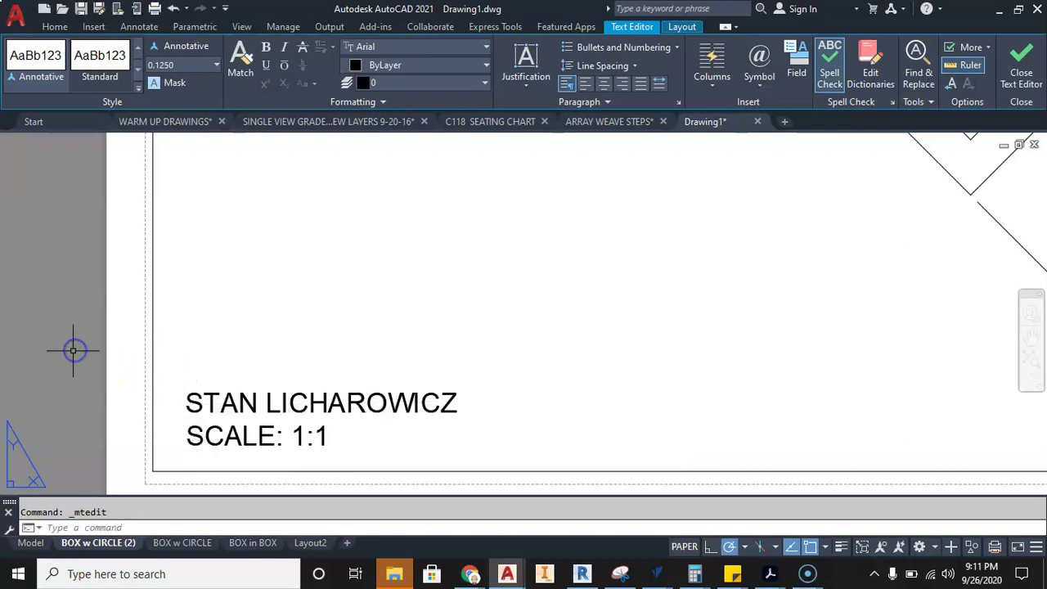
scroll(93, 357, "down", 6)
middle_click_drag(159, 374, 204, 385)
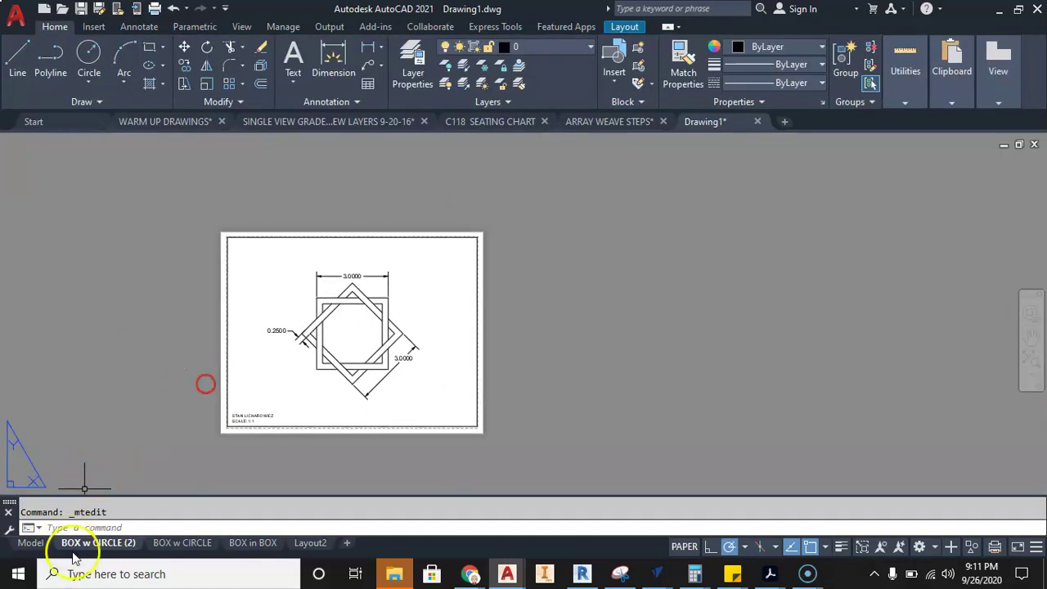
- Rename the BOX w CIRCLE (2) layout to CROSS BOXES
right_click(119, 546)
left_click(102, 546)
right_click(105, 546)
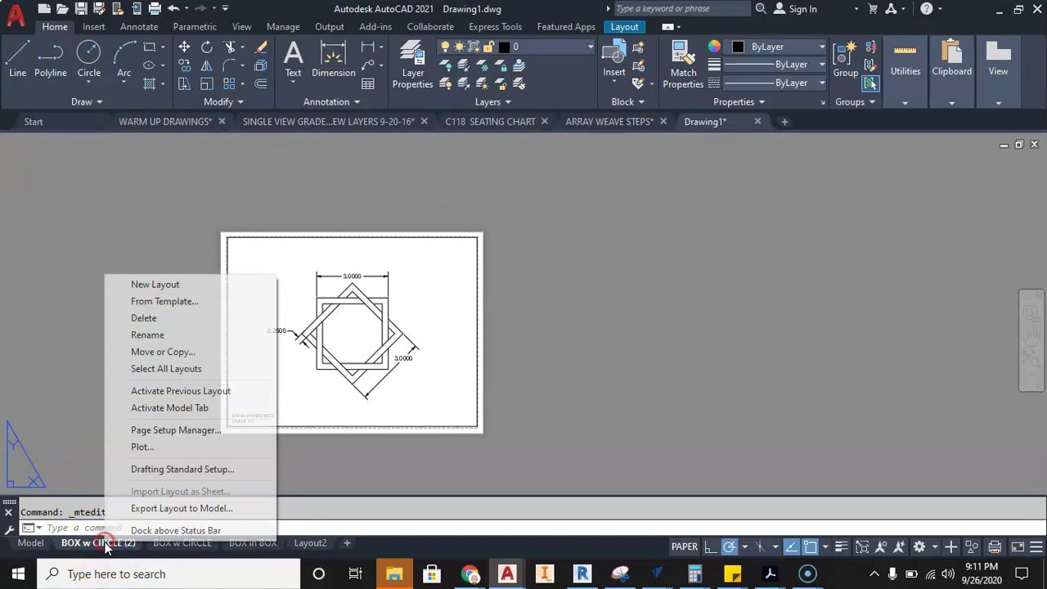
left_click(149, 335)
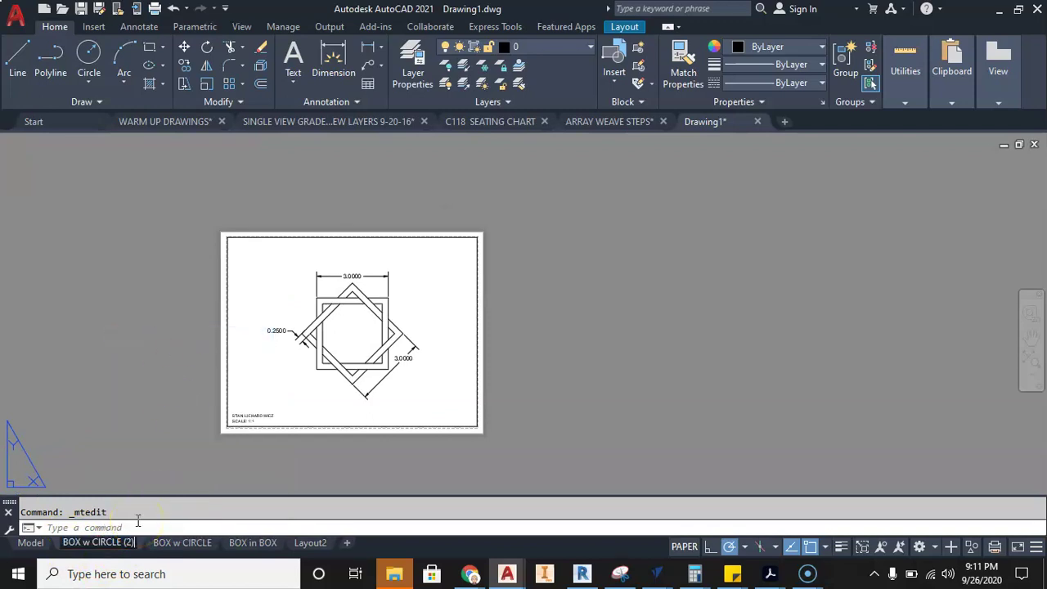
key("BackSpace")
key("BackSpace")
key("BackSpace")
key("BackSpace")
key("BackSpace")
key("BackSpace")
key("BackSpace")
key("BackSpace")
key("BackSpace")
key("BackSpace")
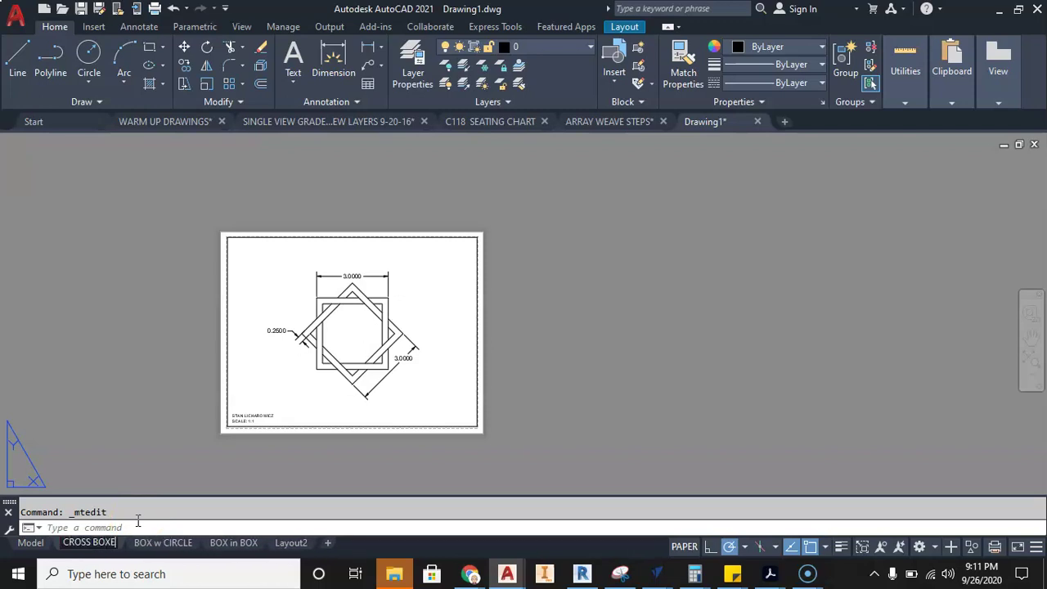
left_click(131, 428)
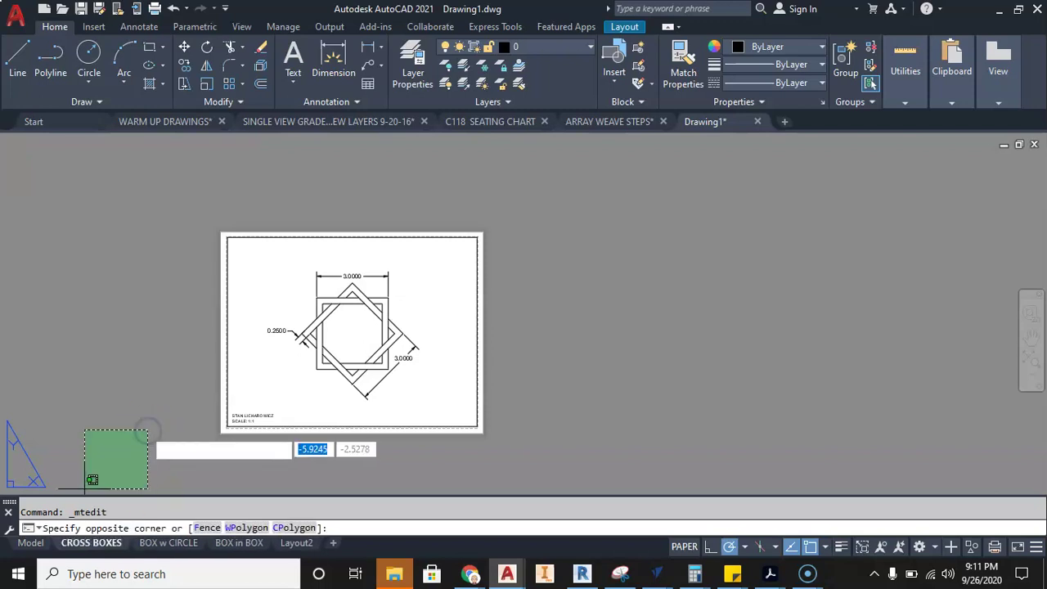
left_click(89, 524)
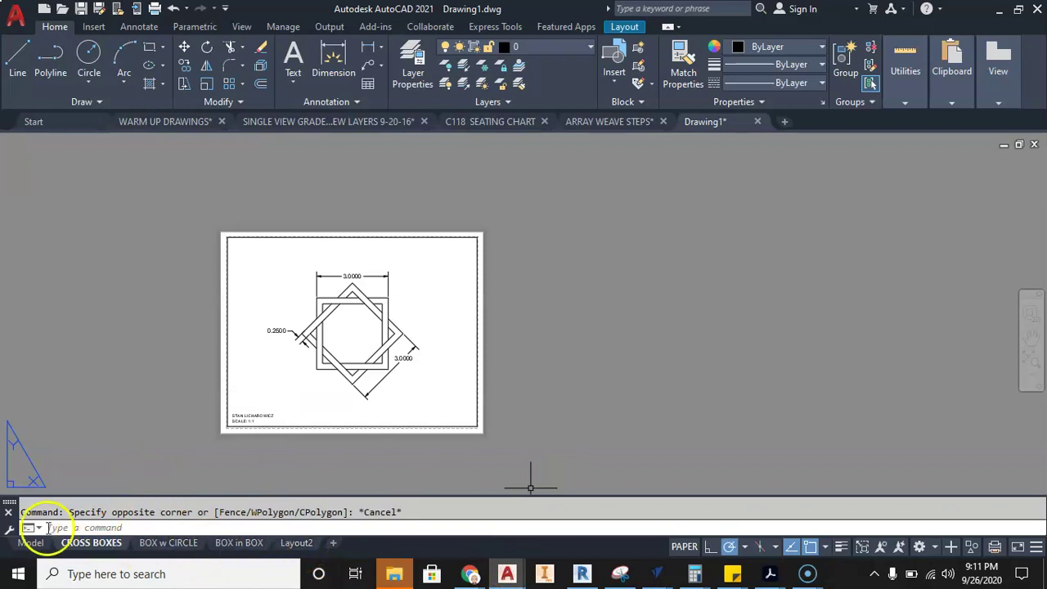
left_click(301, 545)
middle_click_drag(510, 331, 409, 466)
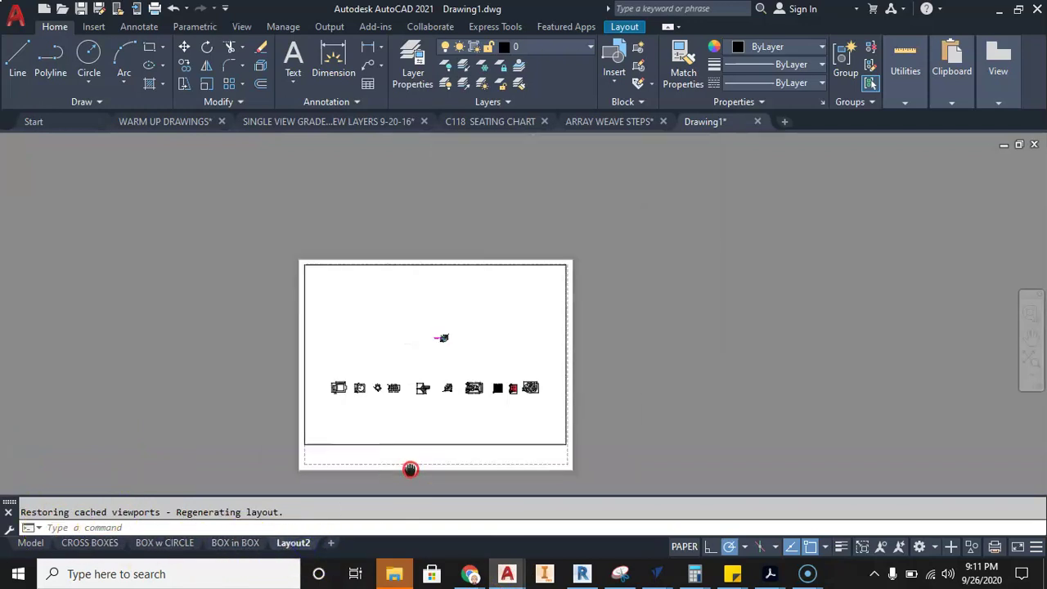
scroll(409, 398, "up", 4)
scroll(519, 334, "down", 2)
middle_click_drag(519, 334, 487, 322)
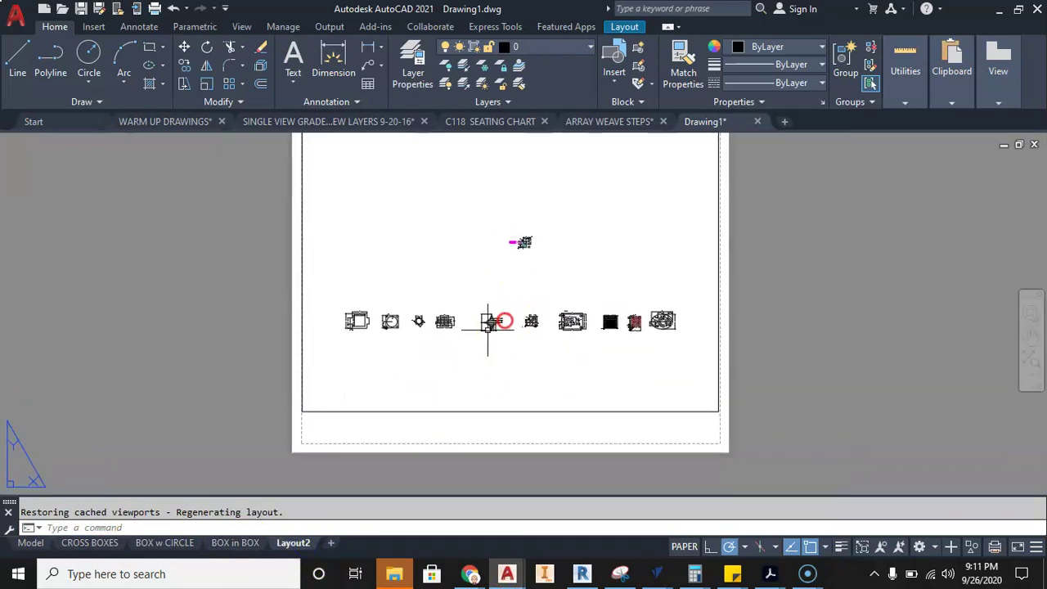
left_click(331, 544)
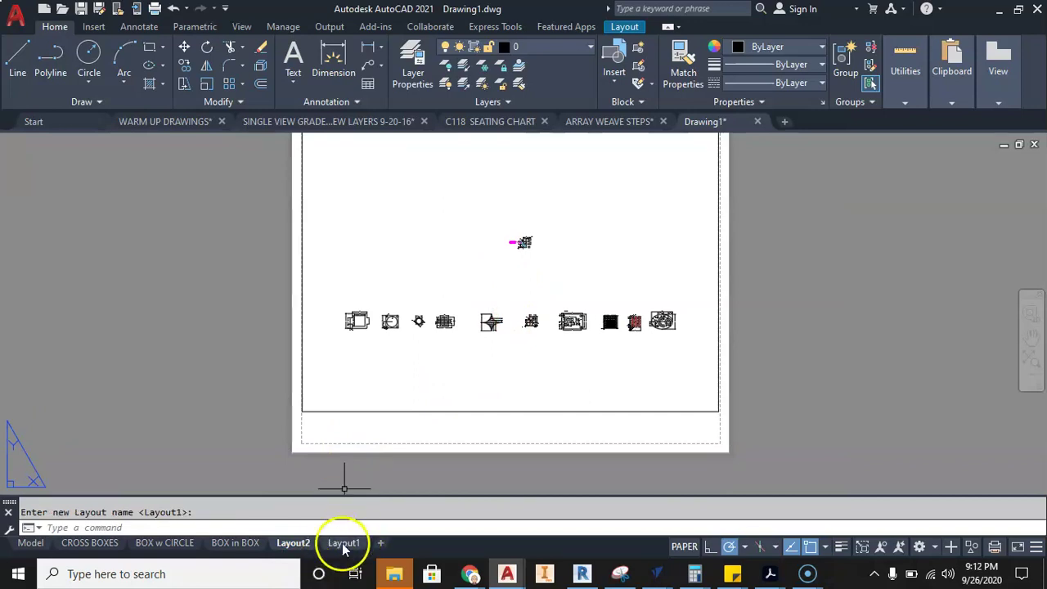
left_click(344, 544)
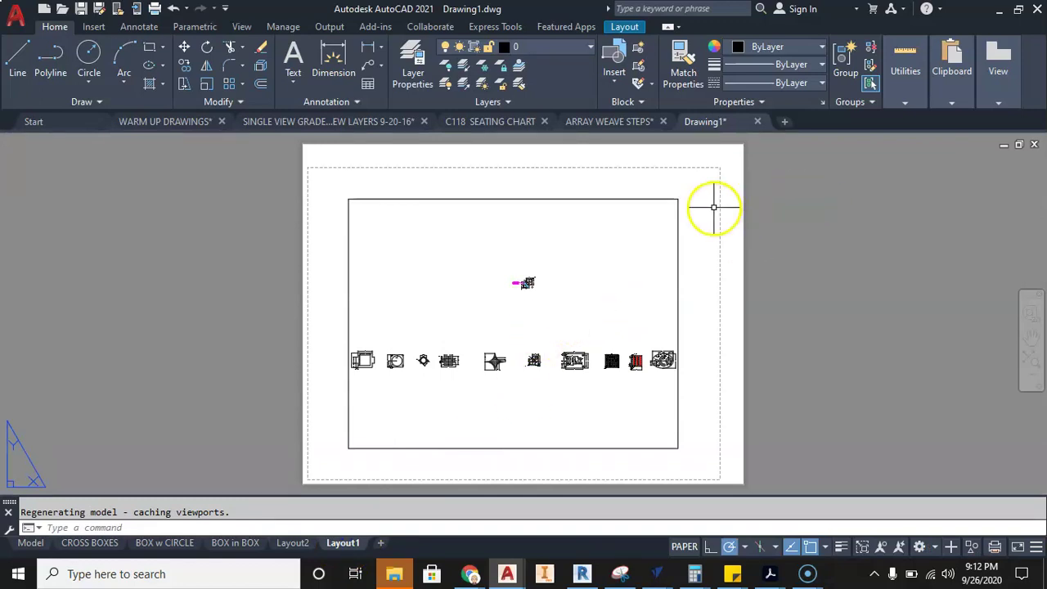
left_click(676, 206)
left_click(678, 197)
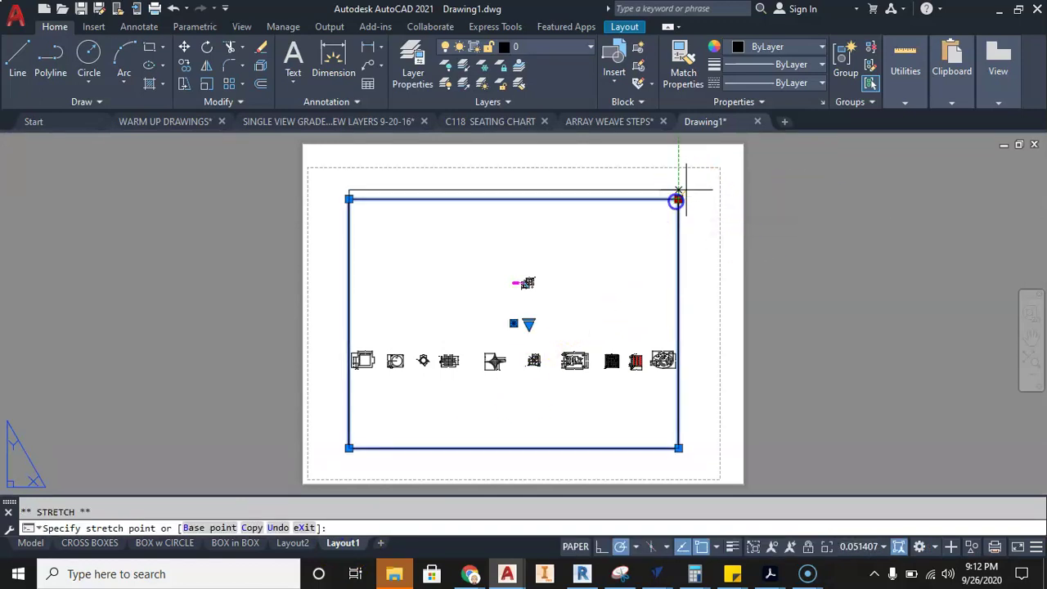
scroll(725, 159, "up", 4)
scroll(720, 157, "down", 4)
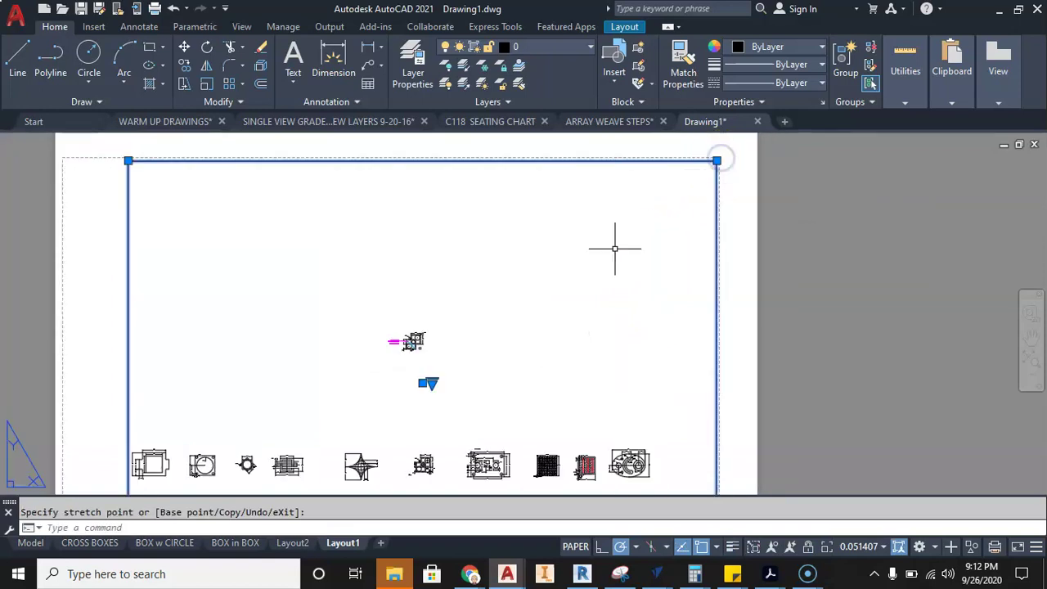
left_click(264, 202)
middle_click_drag(444, 253, 456, 229)
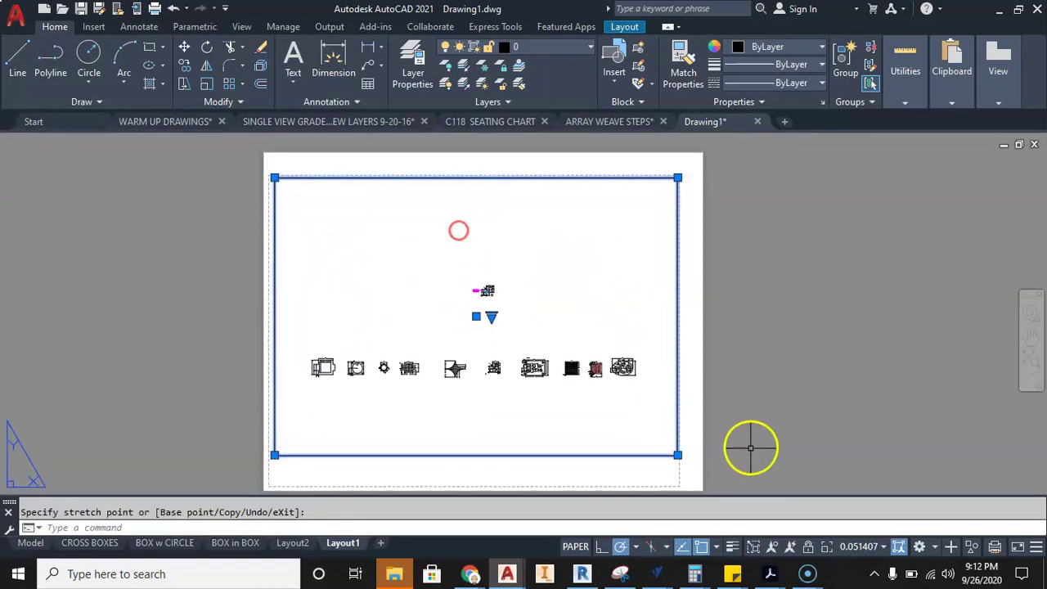
left_click(678, 454)
left_click(675, 478)
key("Escape")
double_click(392, 367)
scroll(428, 358, "up", 8)
scroll(438, 353, "down", 3)
scroll(561, 234, "up", 5)
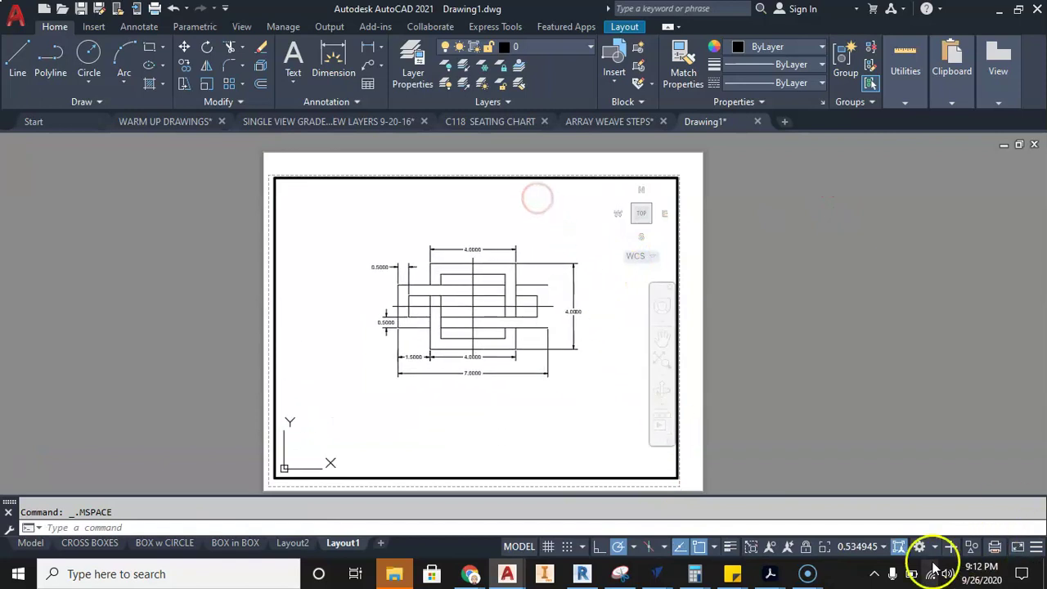
left_click(869, 546)
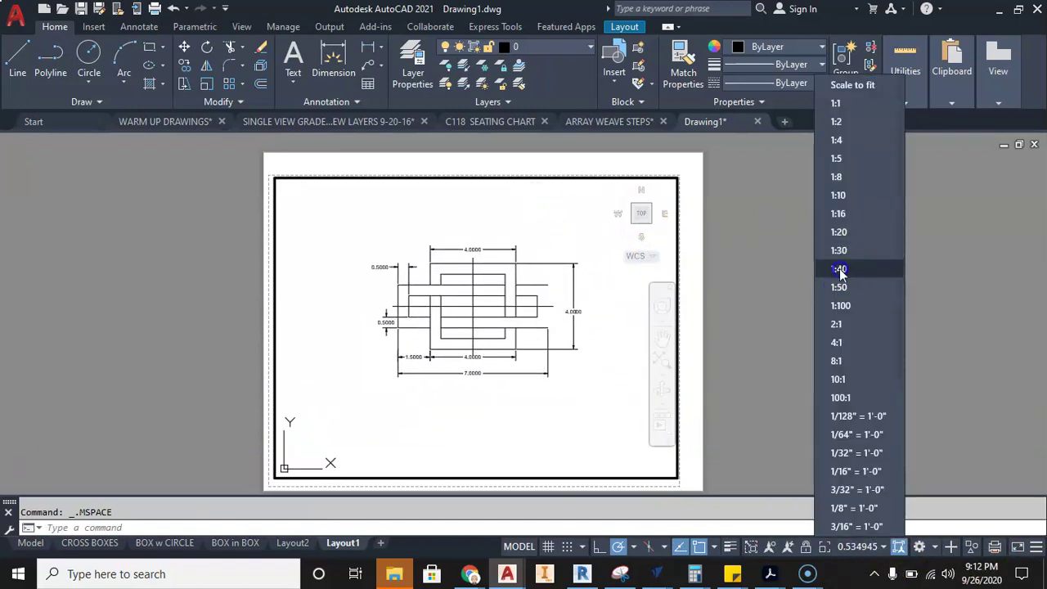
left_click(838, 123)
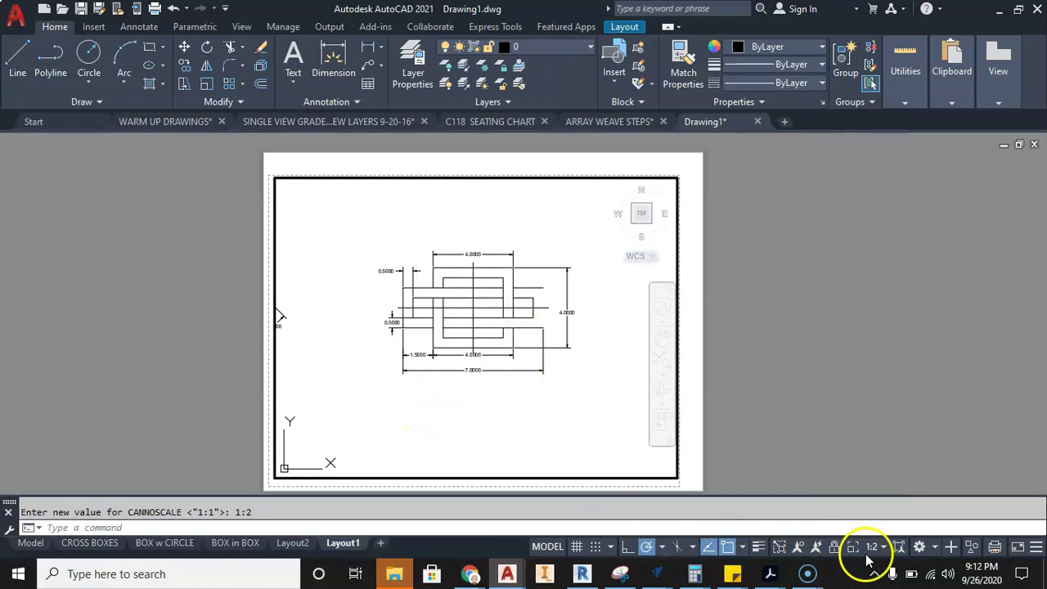
left_click(881, 545)
left_click(870, 101)
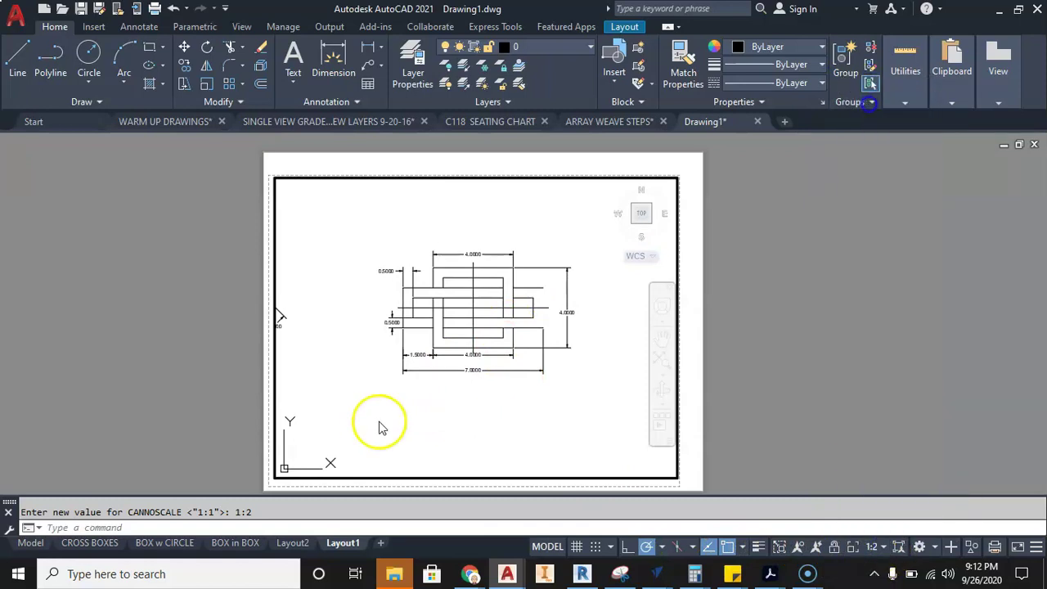
mouse_move(401, 367)
middle_mouse_down()
mouse_move(434, 369)
mouse_move(430, 400)
mouse_move(430, 385)
middle_mouse_up()
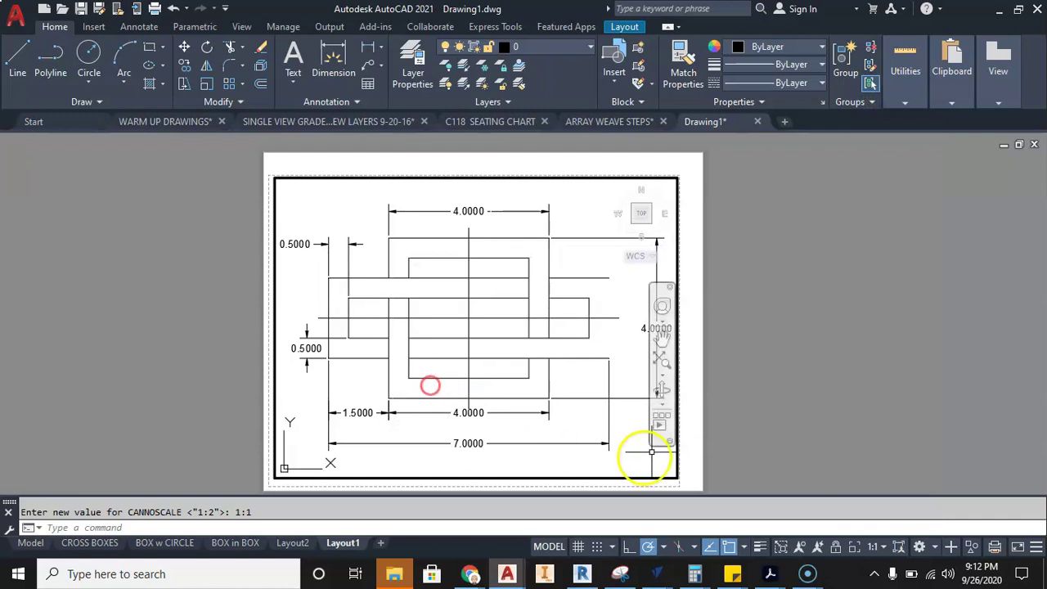
double_click(712, 435)
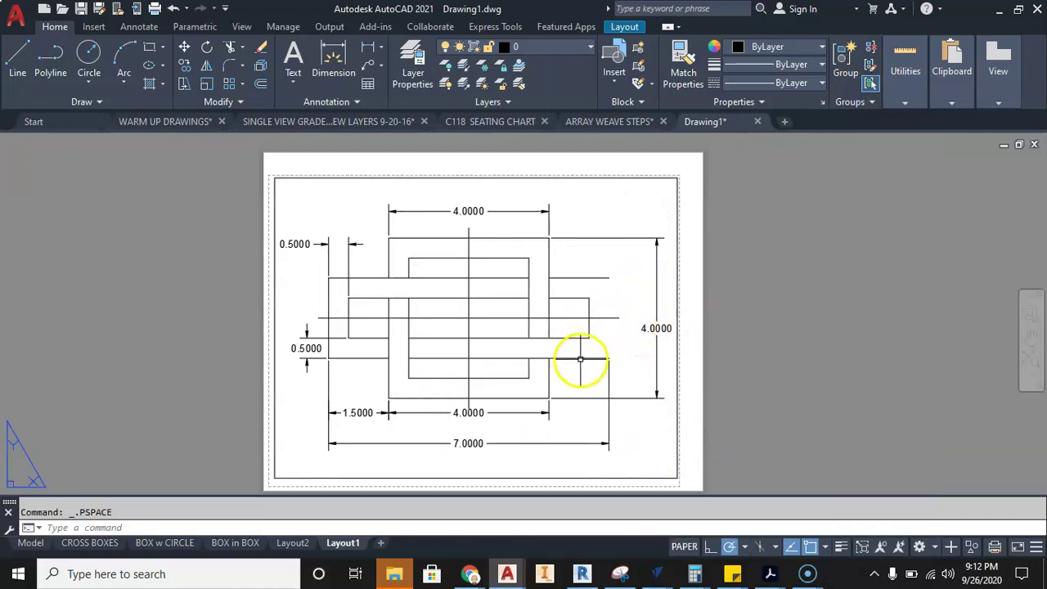
left_click(103, 419)
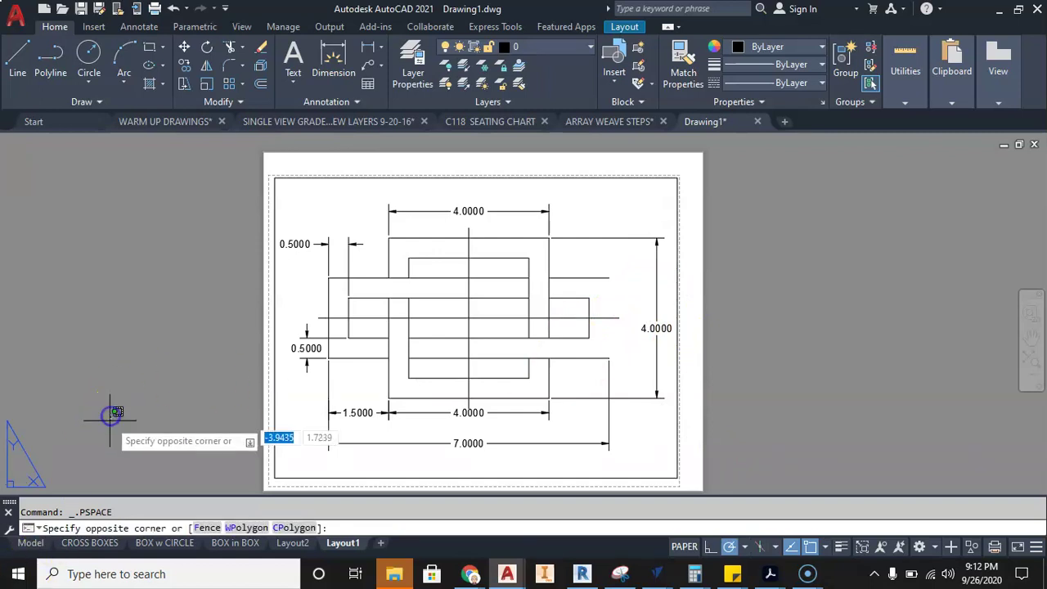
key("Escape")
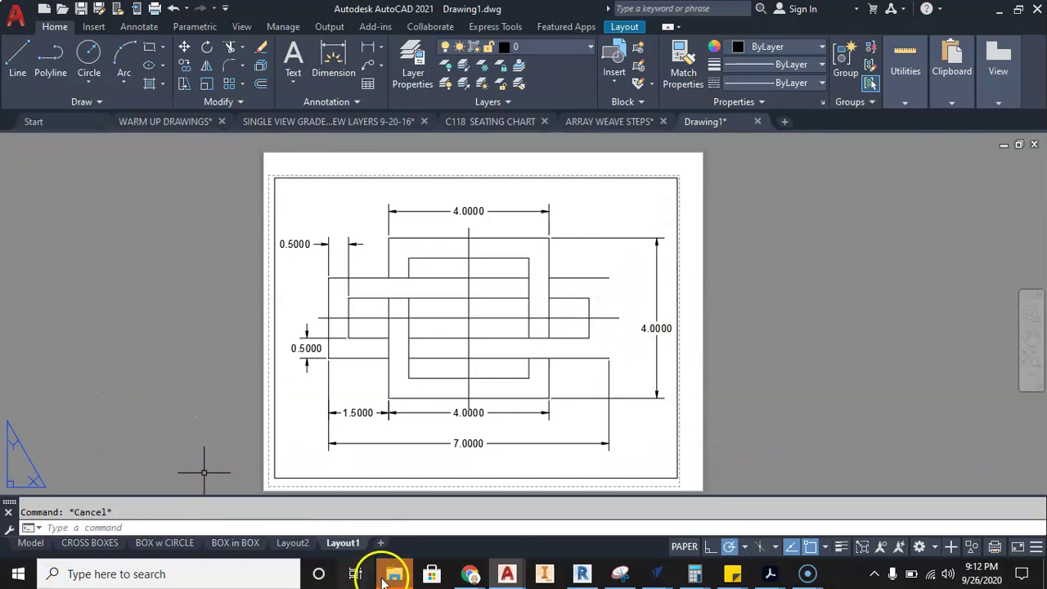
right_click(339, 543)
left_click(110, 419)
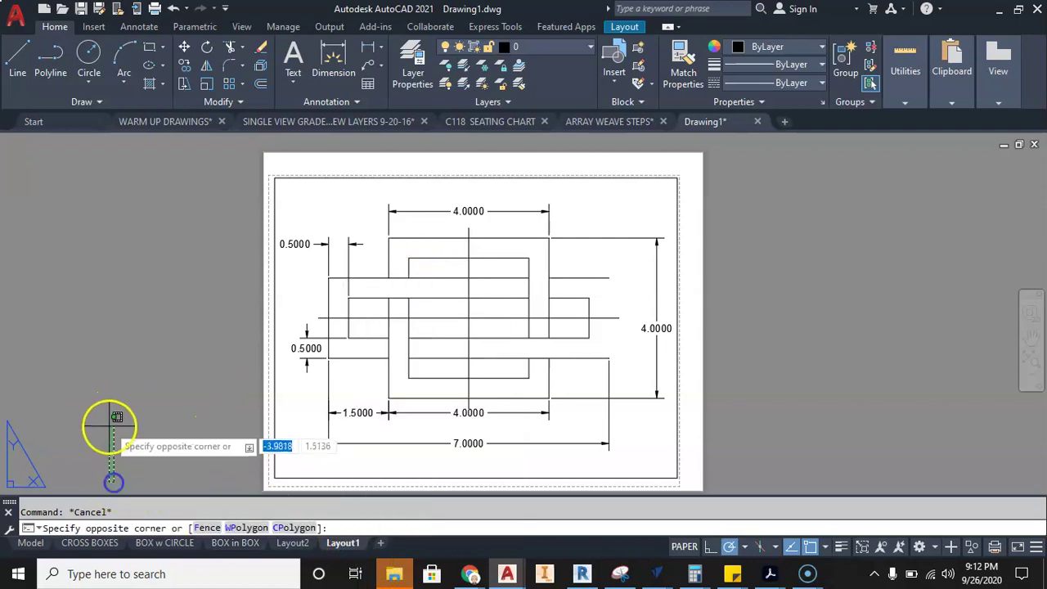
middle_click_drag(120, 421, 122, 422)
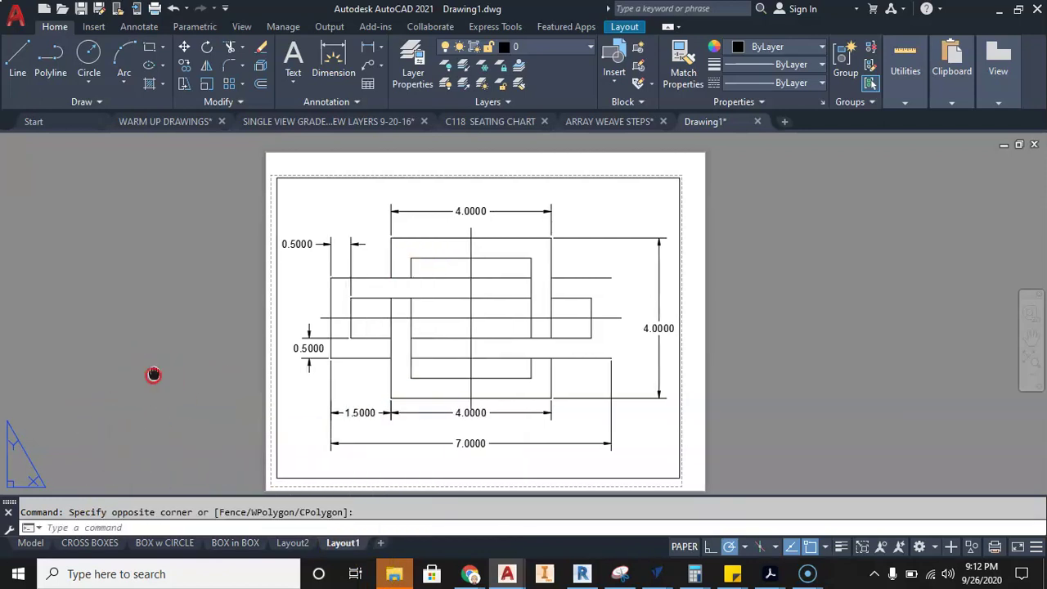
middle_click_drag(153, 374, 174, 369)
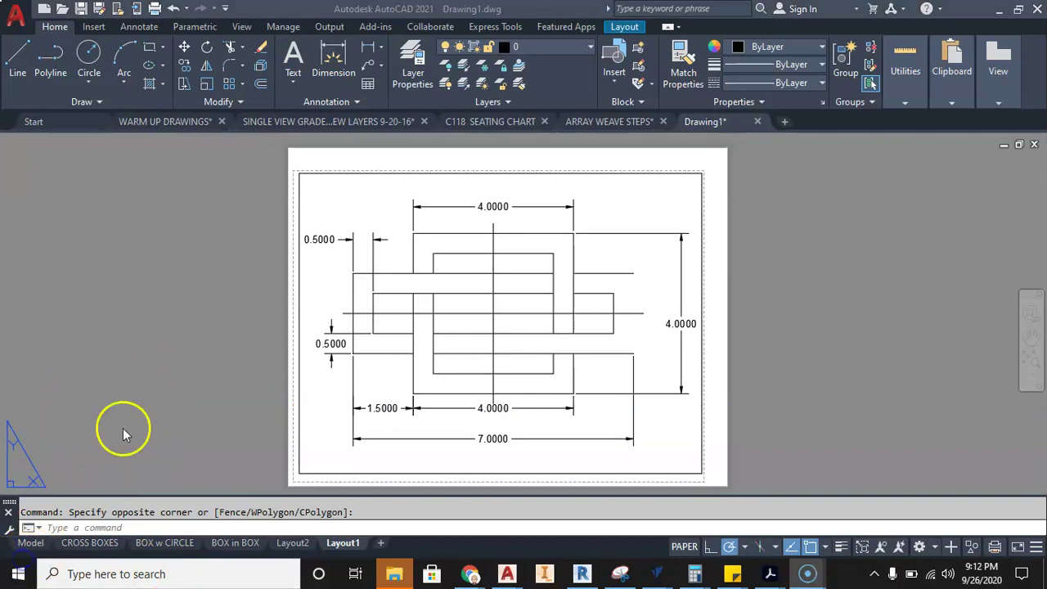
- Print the CROSS BOXES layout to Adobe PDF and preview the Letter landscape sheet at 1:1
left_click(90, 543)
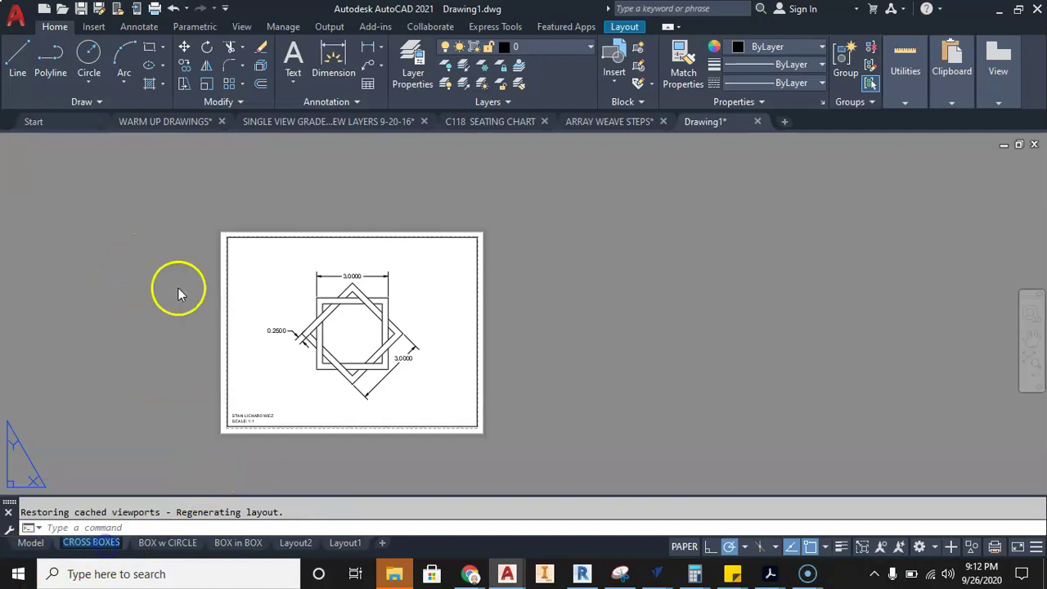
scroll(234, 303, "up", 4)
scroll(245, 304, "down", 2)
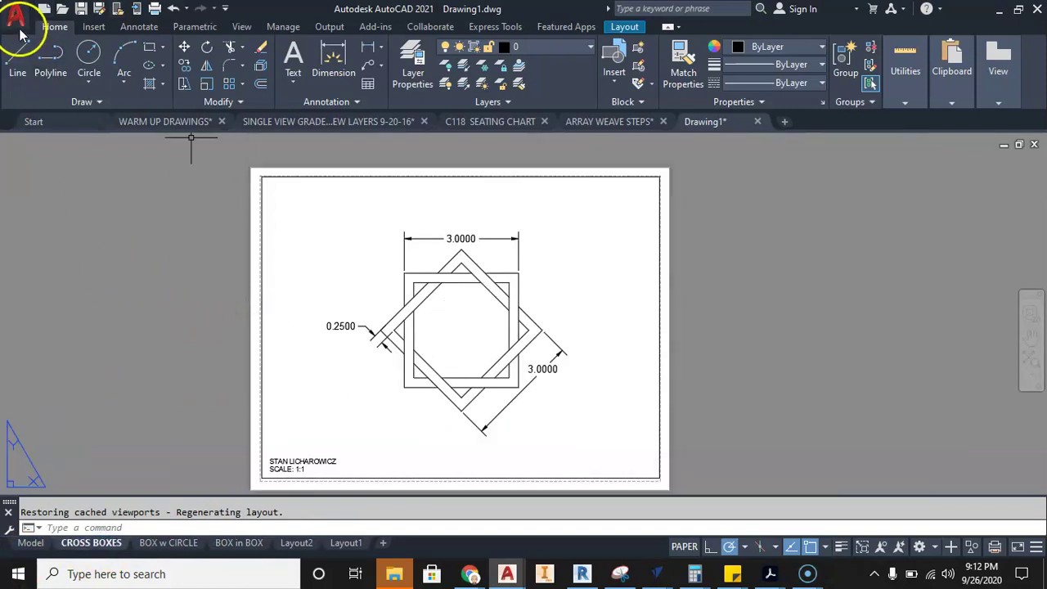
left_click(17, 16)
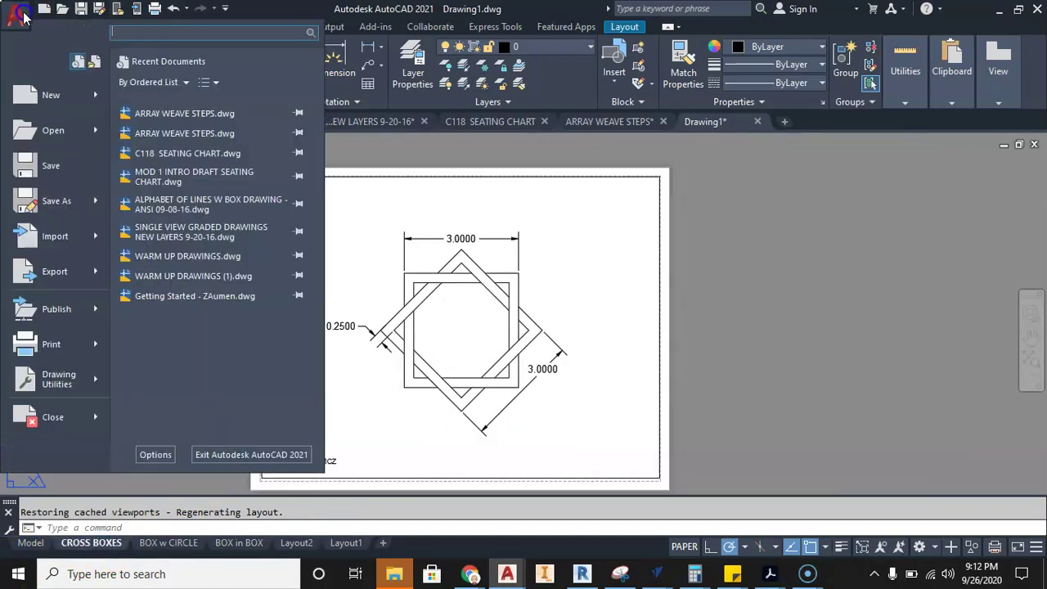
left_click(36, 346)
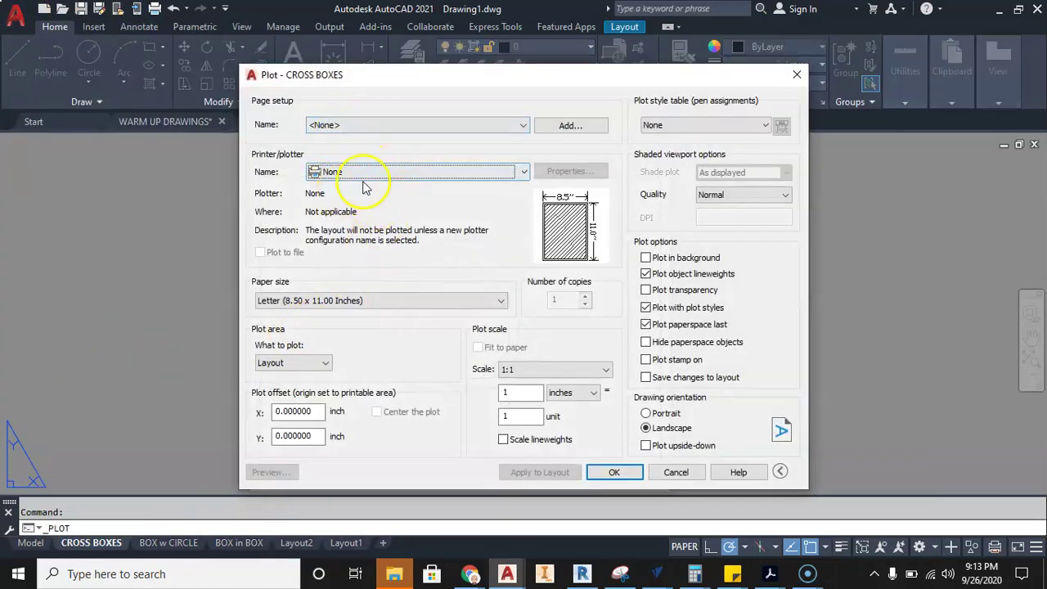
left_click(364, 172)
left_click(352, 106)
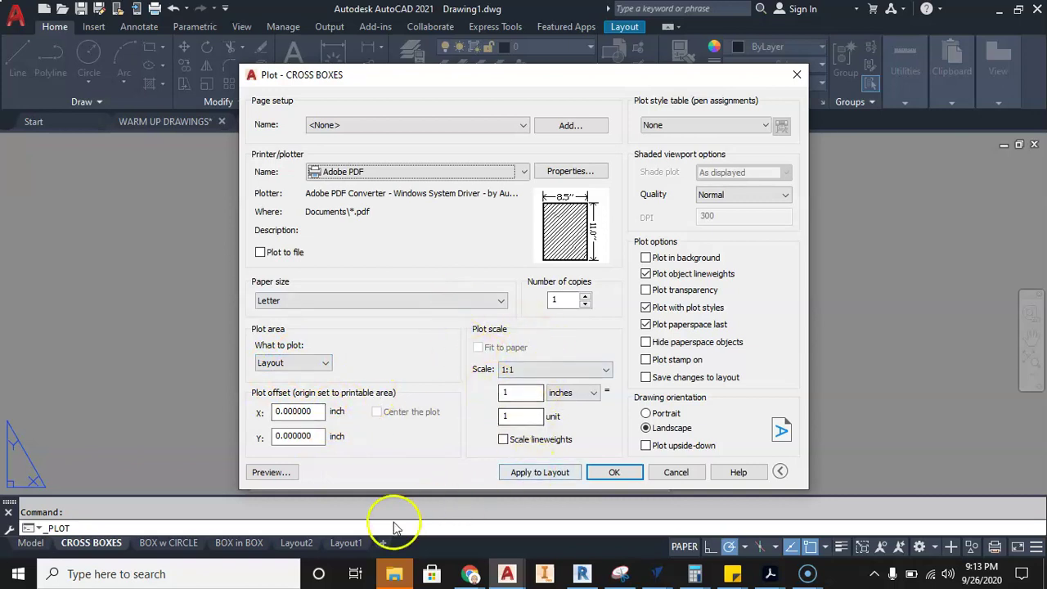
left_click(273, 472)
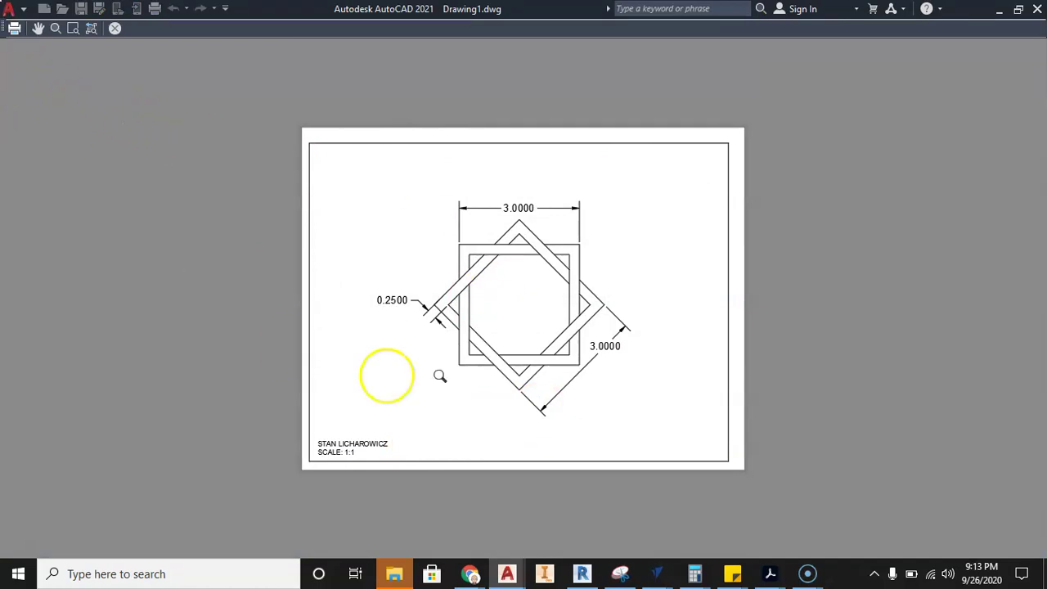
- Plot the previewed sheet to PDF and browse to the Desktop CAD folder in the save dialog
left_click(15, 35)
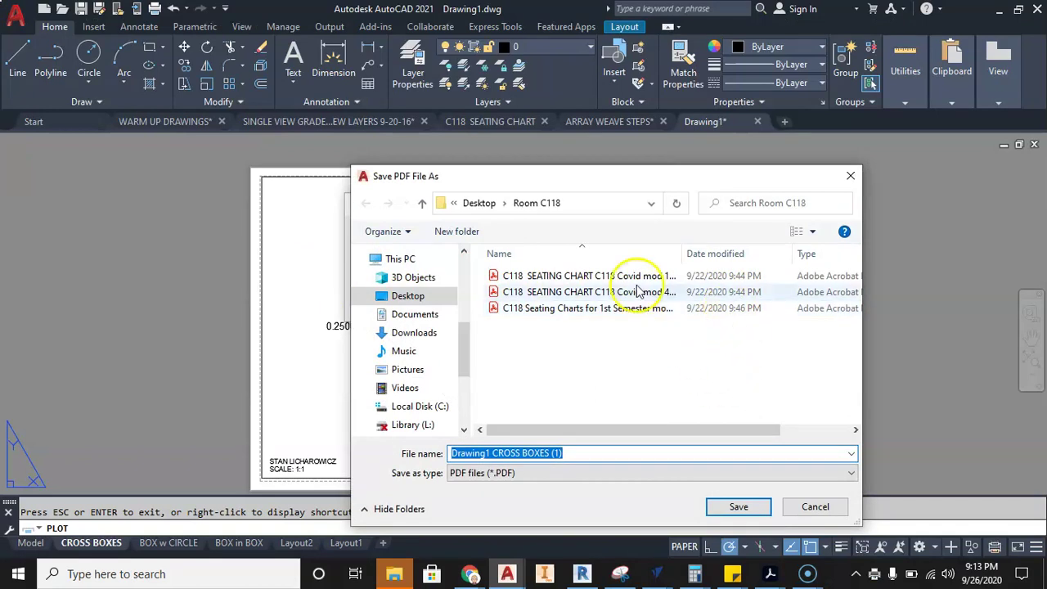
left_click_drag(463, 355, 464, 270)
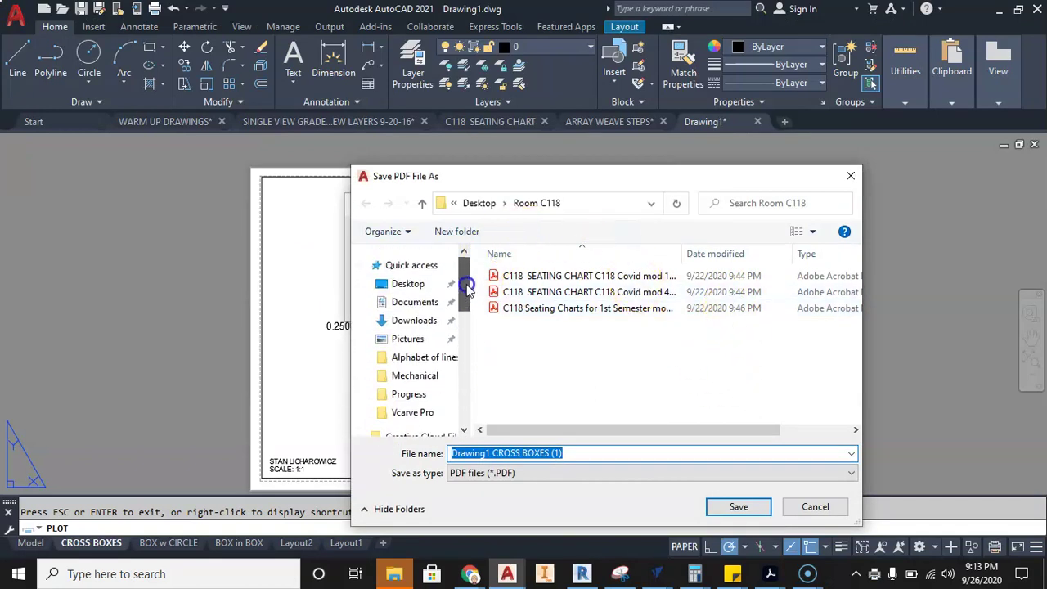
left_click(381, 283)
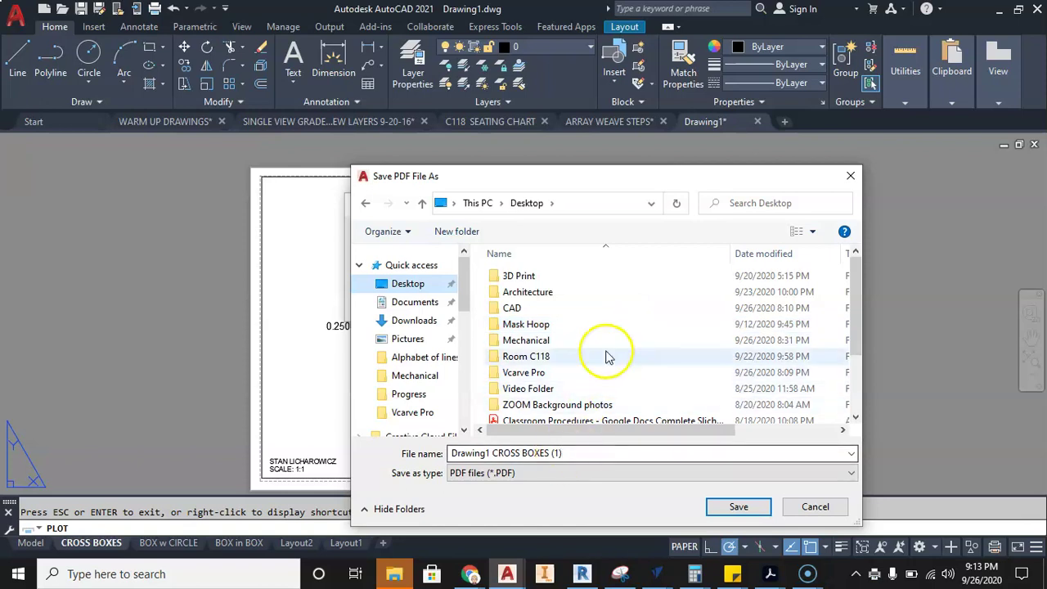
scroll(606, 356, "down", 1)
right_click(652, 296)
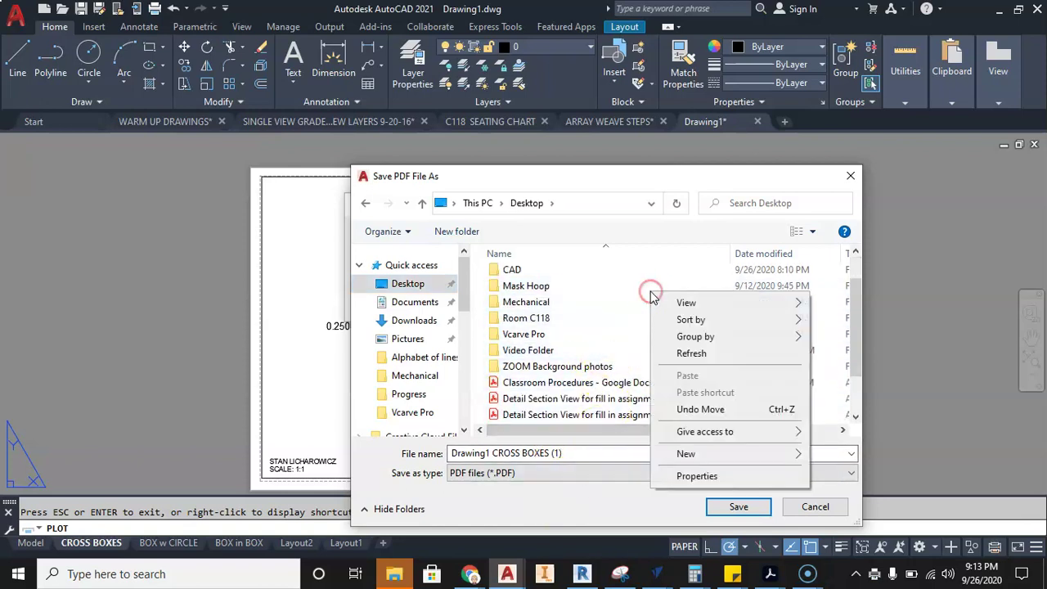
left_click(516, 273)
double_click(516, 273)
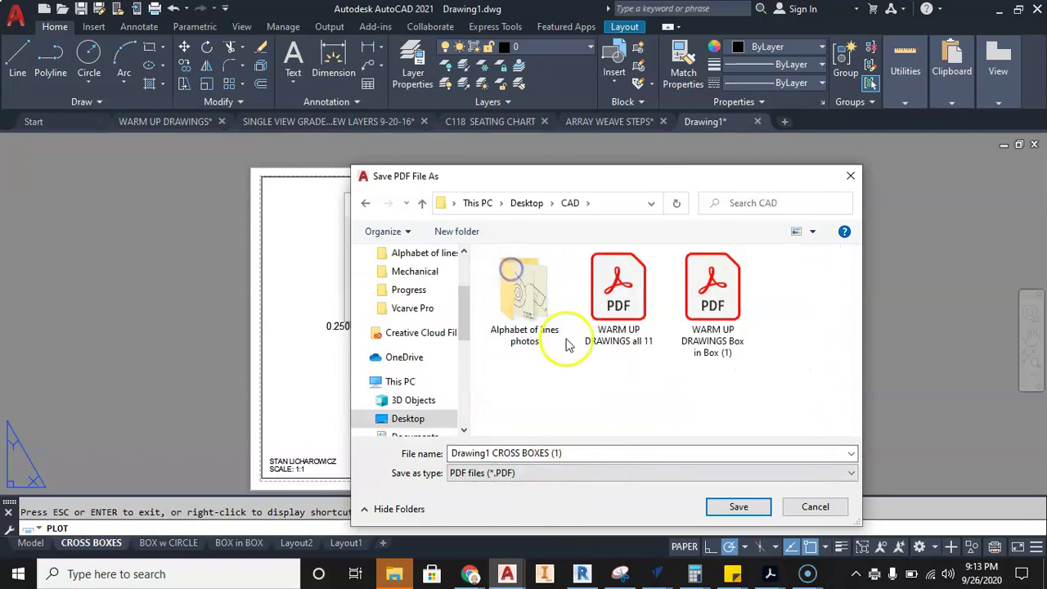
- Create a new folder named WARM UP inside the CAD folder
right_click(546, 397)
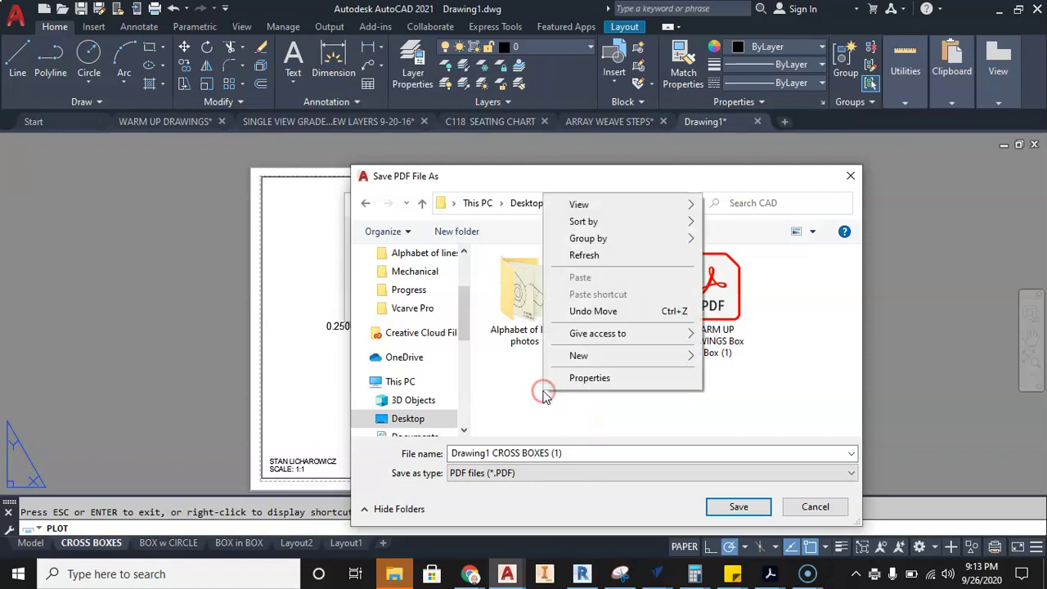
left_click(583, 355)
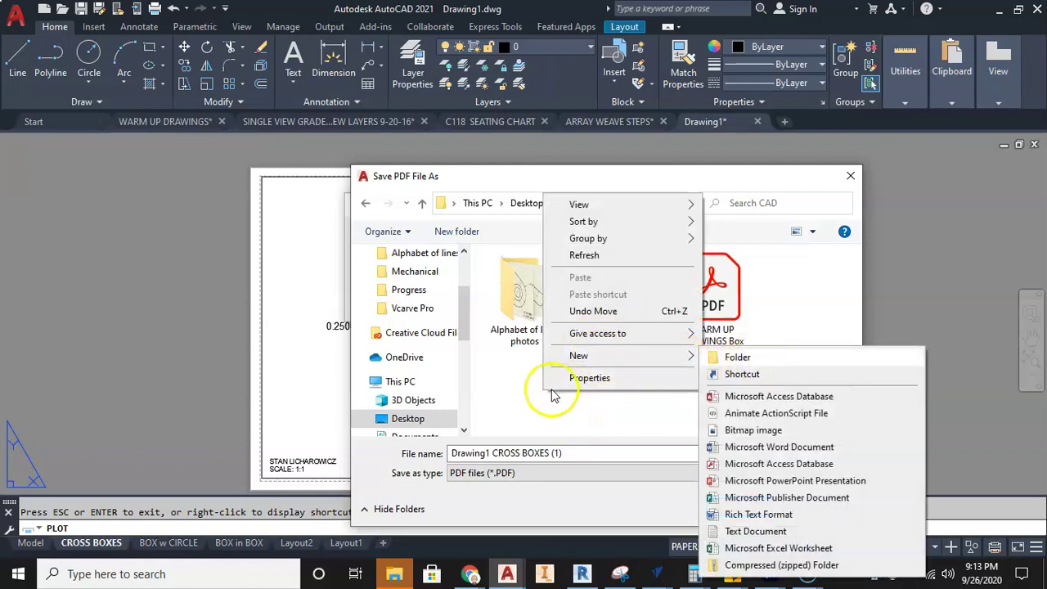
left_click(510, 390)
right_click(564, 386)
mouse_move(604, 360)
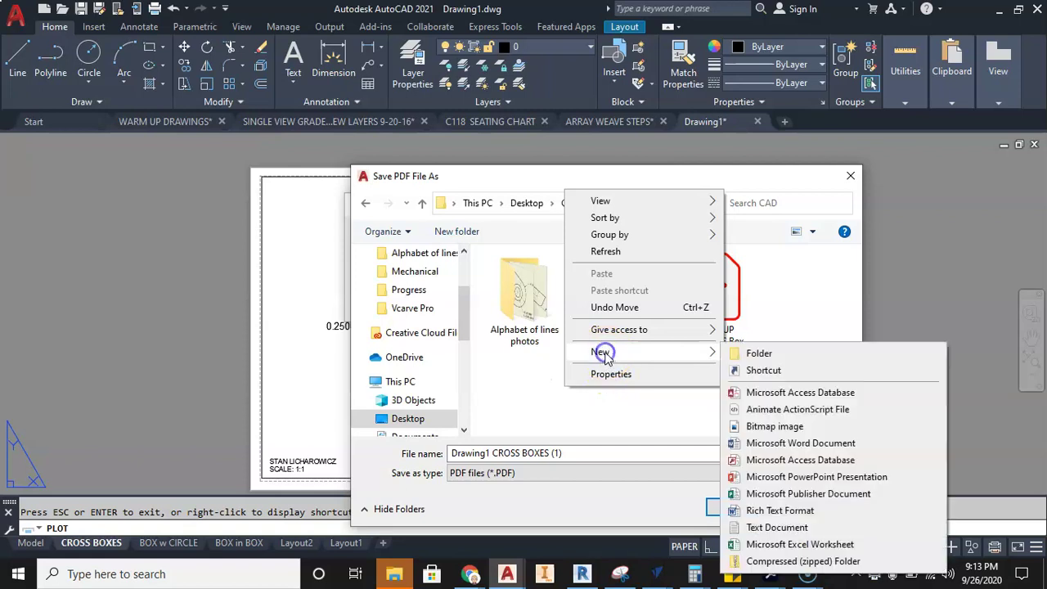
left_click(781, 354)
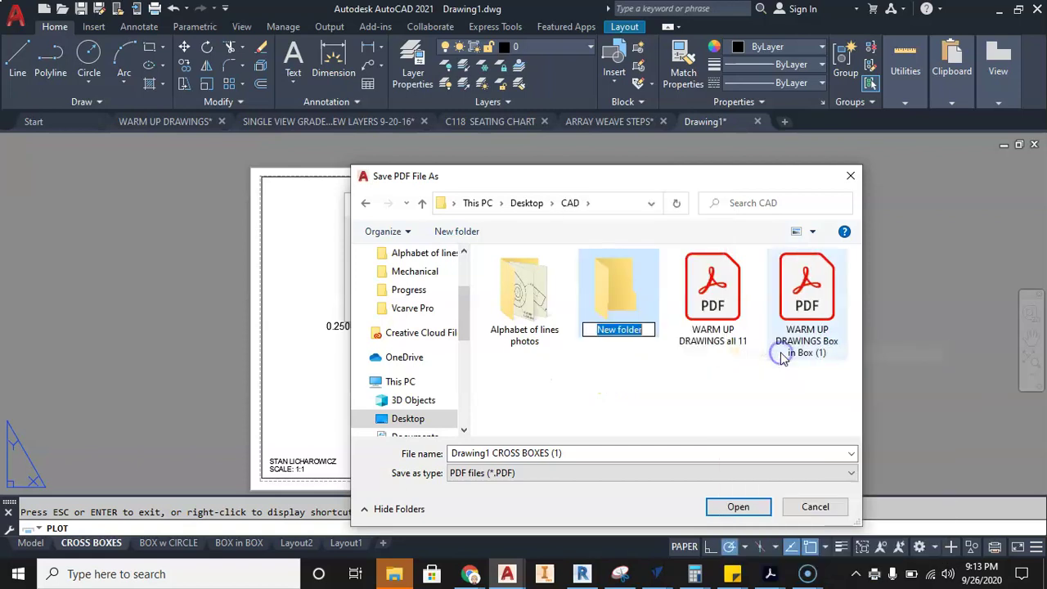
left_click(565, 323)
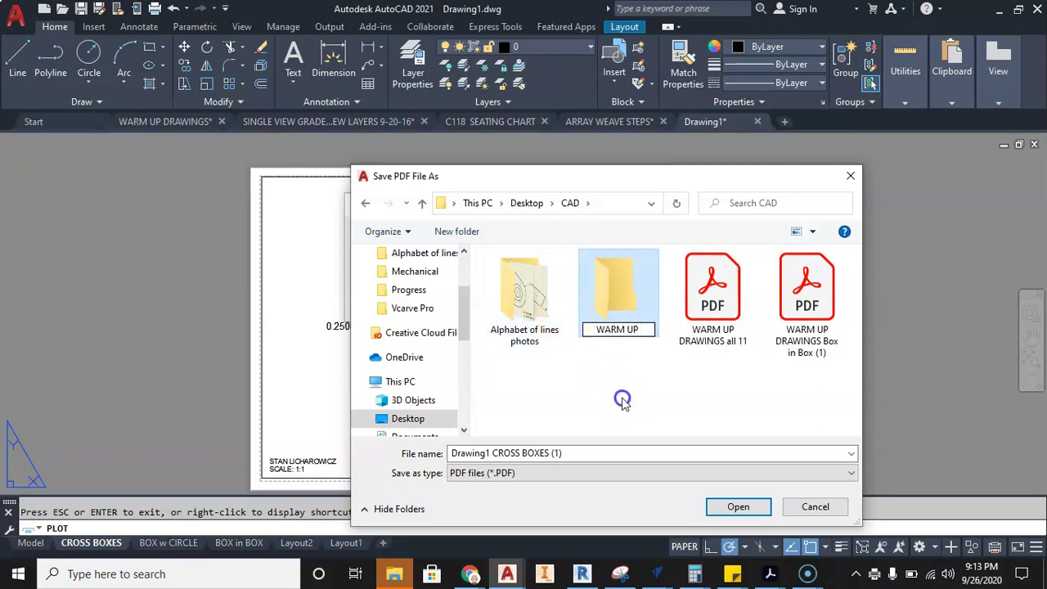
- Save Drawing1 CROSS BOXES.pdf into WARM UP without the (1) suffix, then minimize Acrobat
double_click(619, 291)
left_click(524, 450)
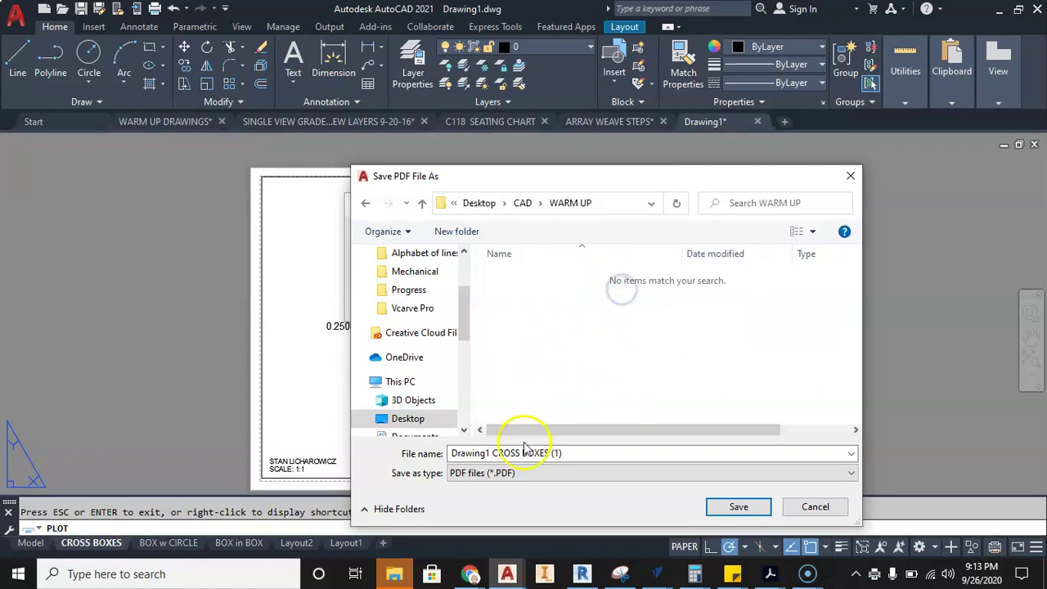
double_click(524, 449)
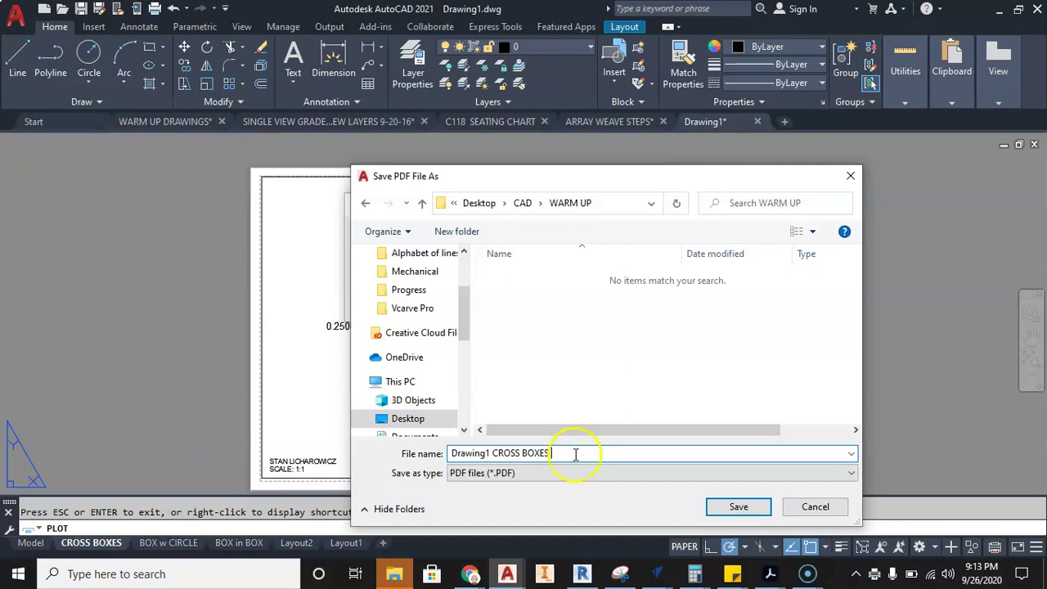
left_click(739, 506)
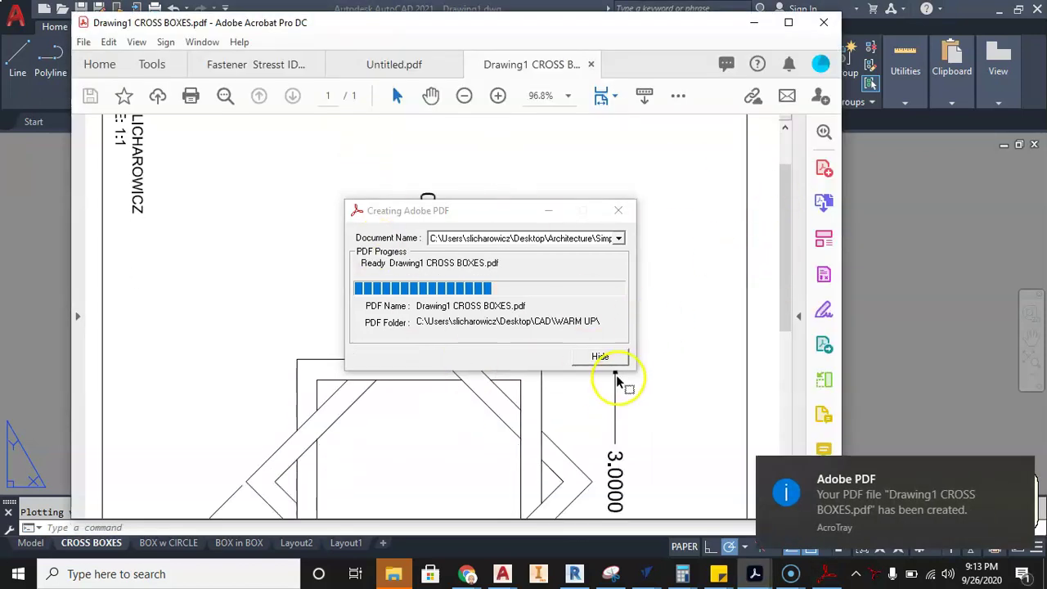
left_click(618, 212)
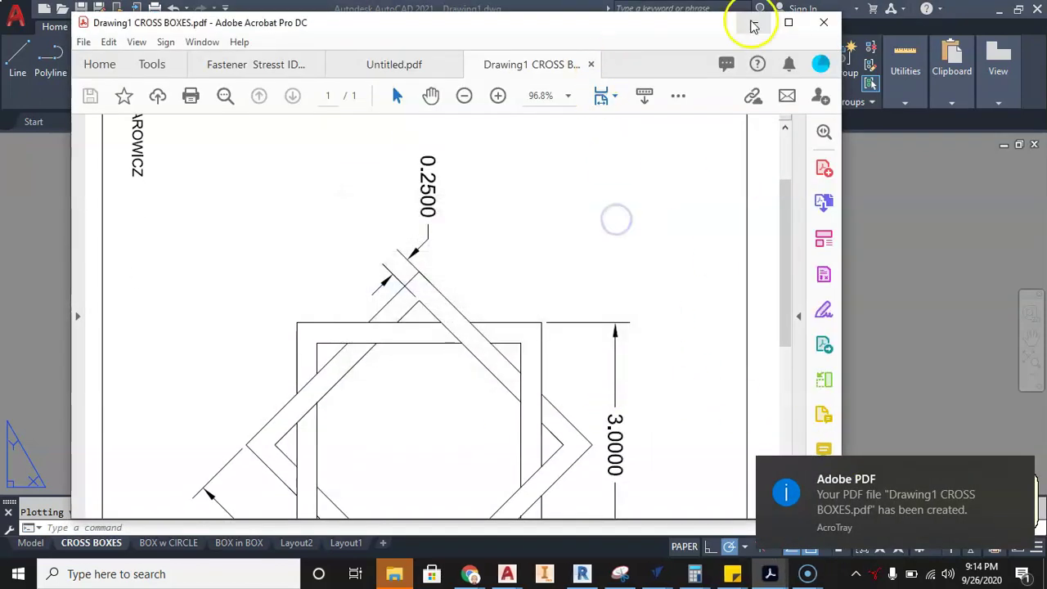
left_click(752, 23)
- Switch to the BOX w CIRCLE layout and preview its print with Adobe PDF as printer
left_click(167, 542)
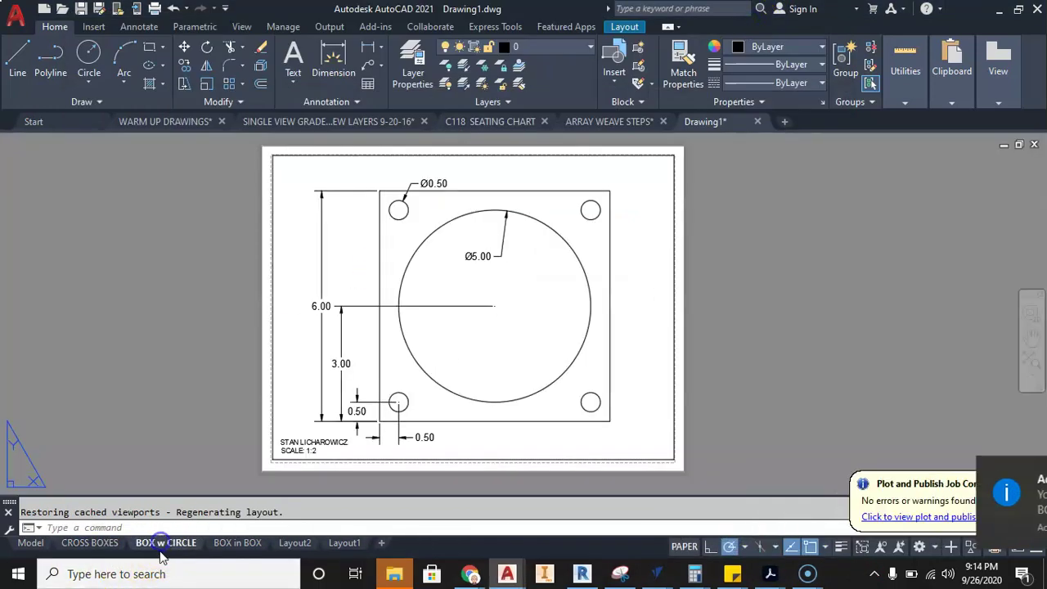
left_click(17, 25)
left_click(24, 339)
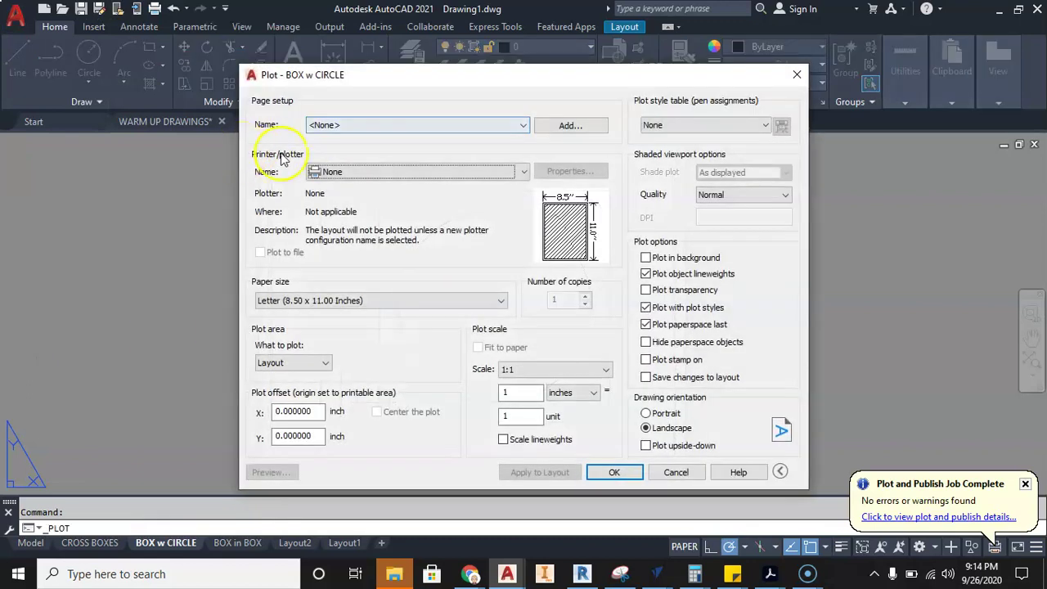
left_click(339, 171)
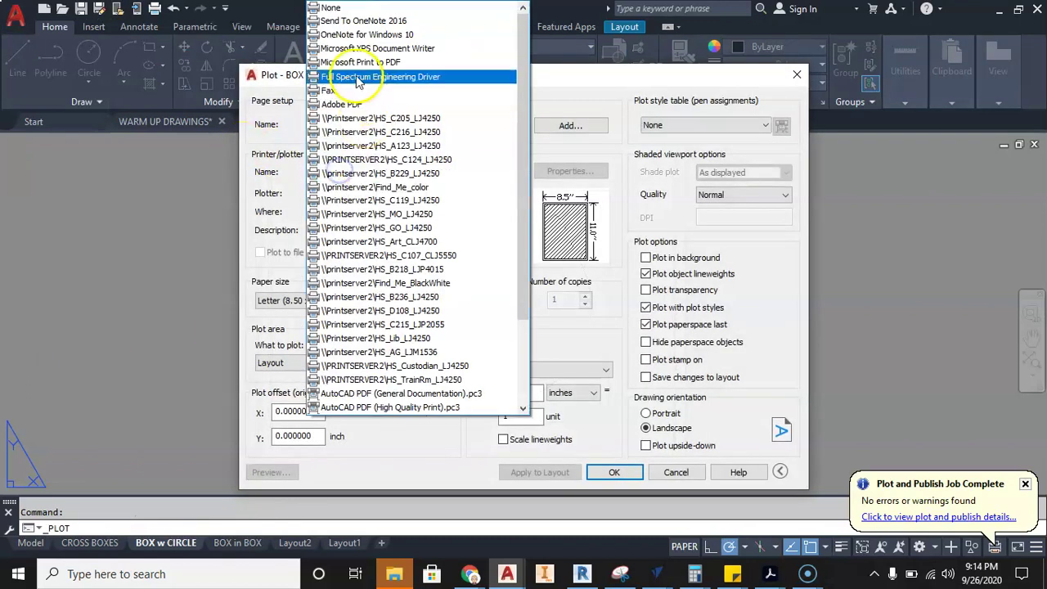
left_click(363, 104)
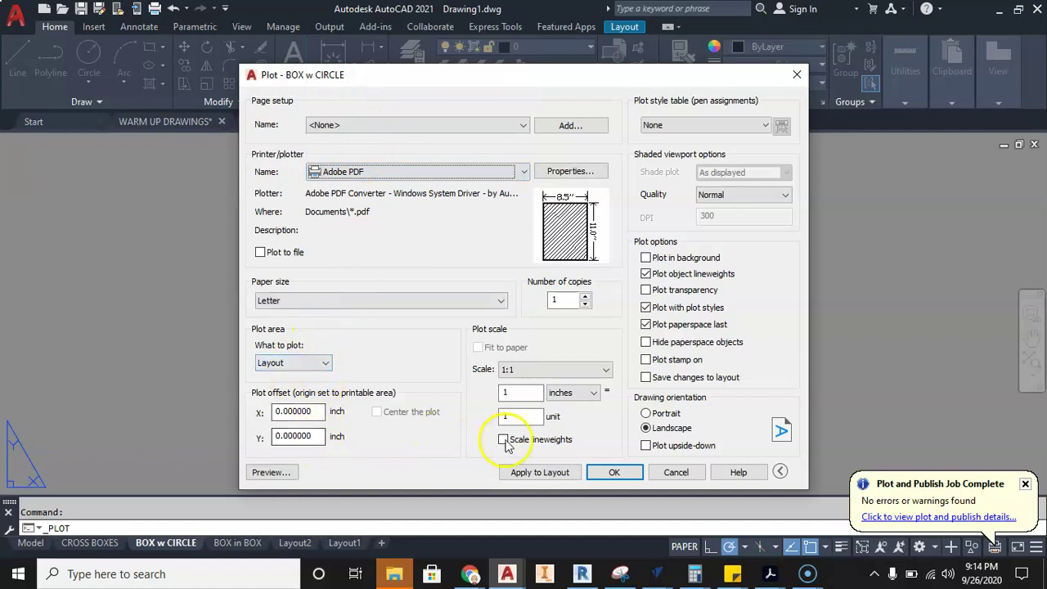
left_click(270, 472)
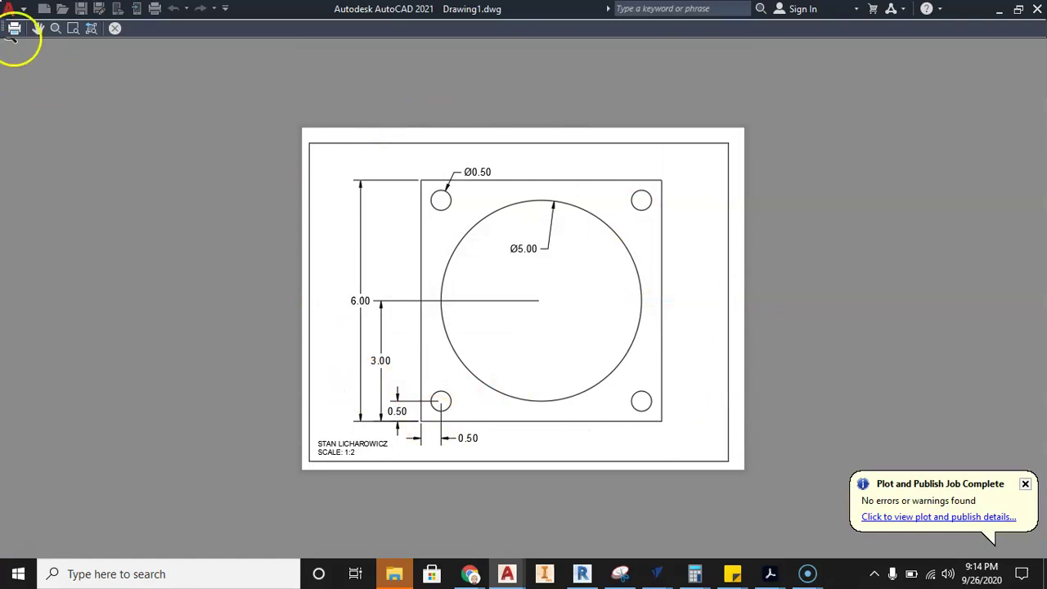
- Plot it as Drawing1 BOX w CIRCLE.pdf into the WARM UP folder, then minimize Acrobat
left_click(14, 28)
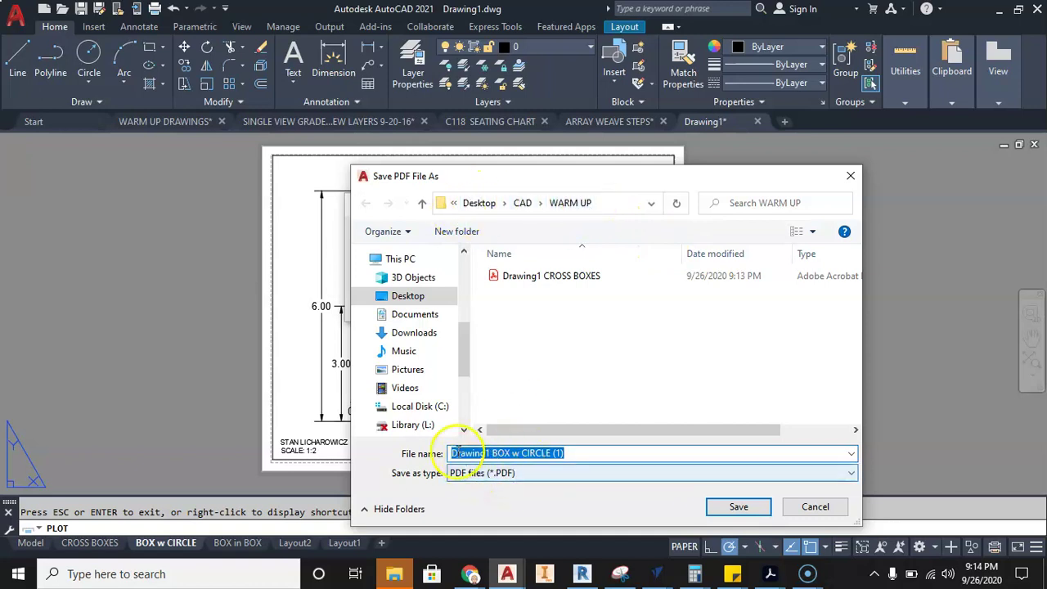
left_click(567, 452)
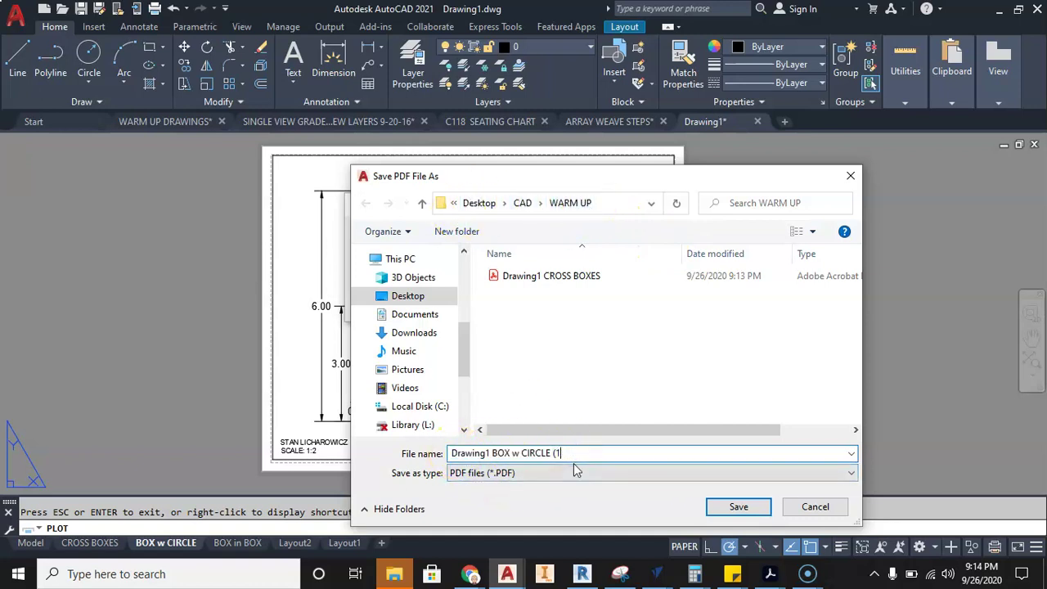
left_click(481, 430)
left_click(736, 507)
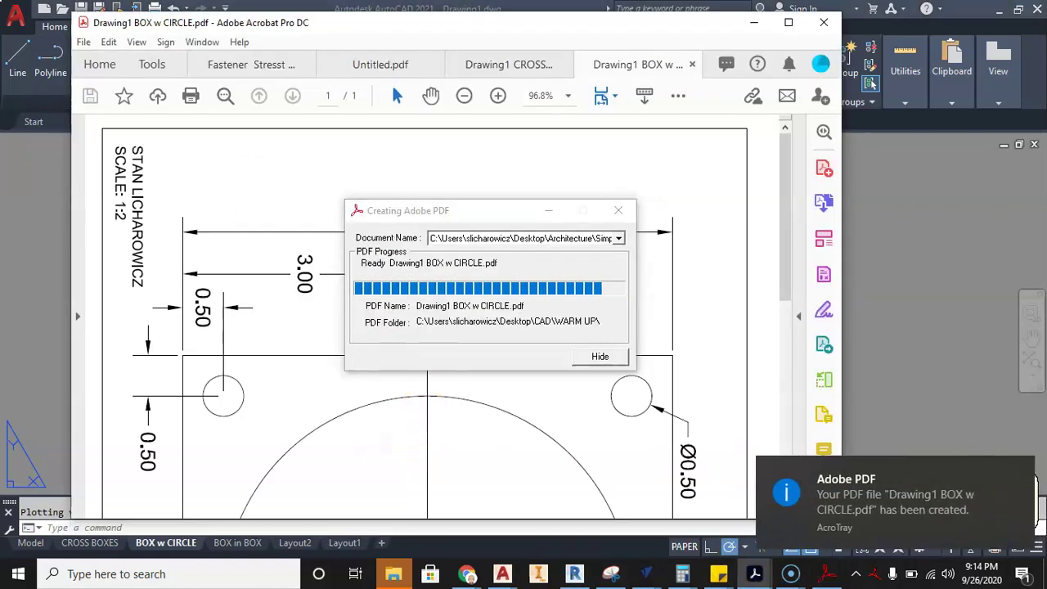
scroll(700, 282, "down", 1)
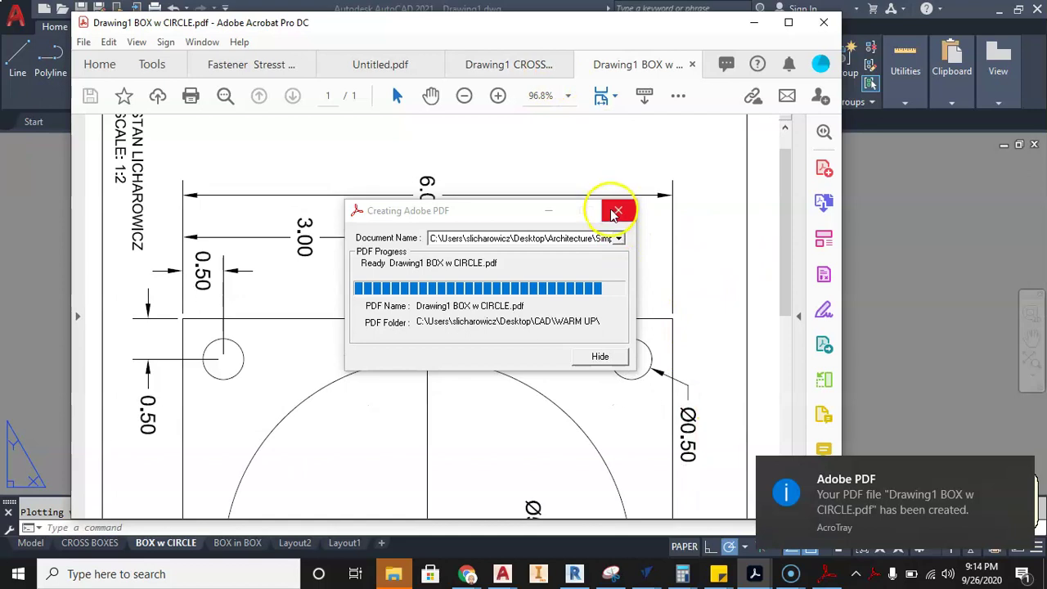
left_click(615, 212)
left_click(754, 22)
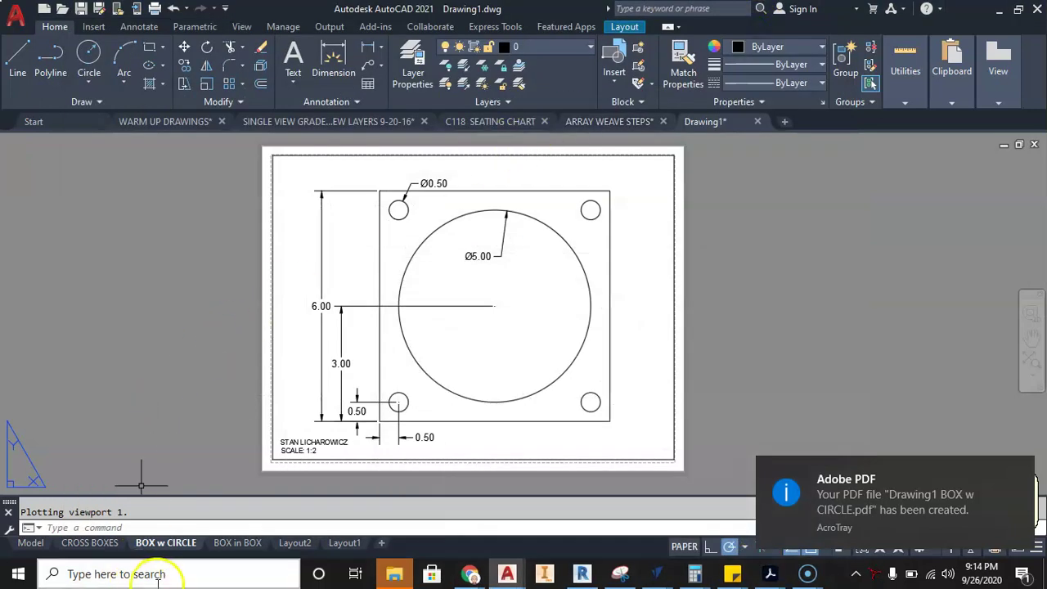
- Switch to the BOX in BOX layout and preview its print with Adobe PDF as plotter
left_click(231, 543)
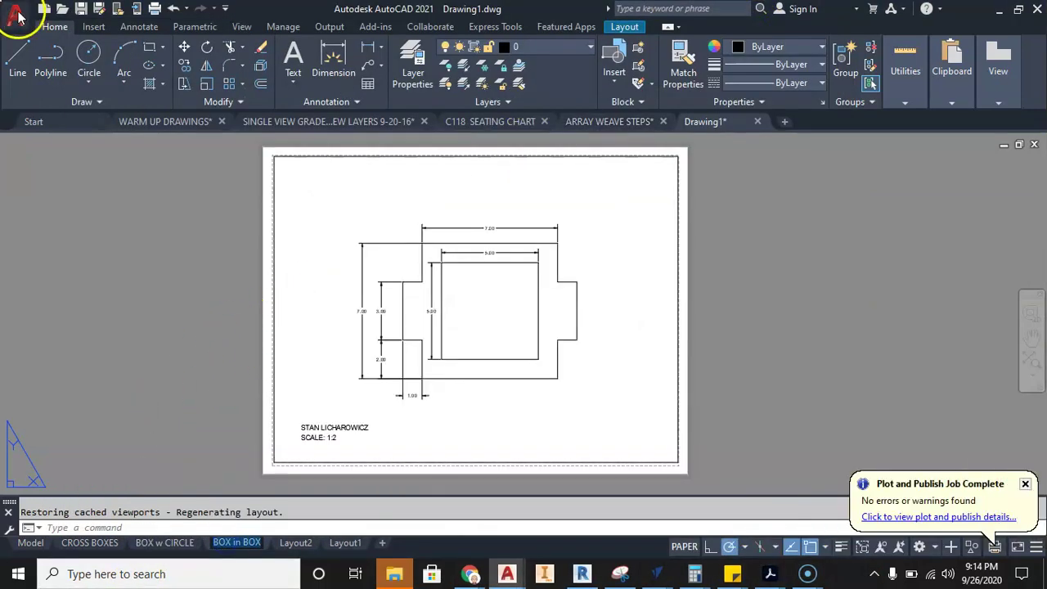
left_click(18, 15)
left_click(41, 350)
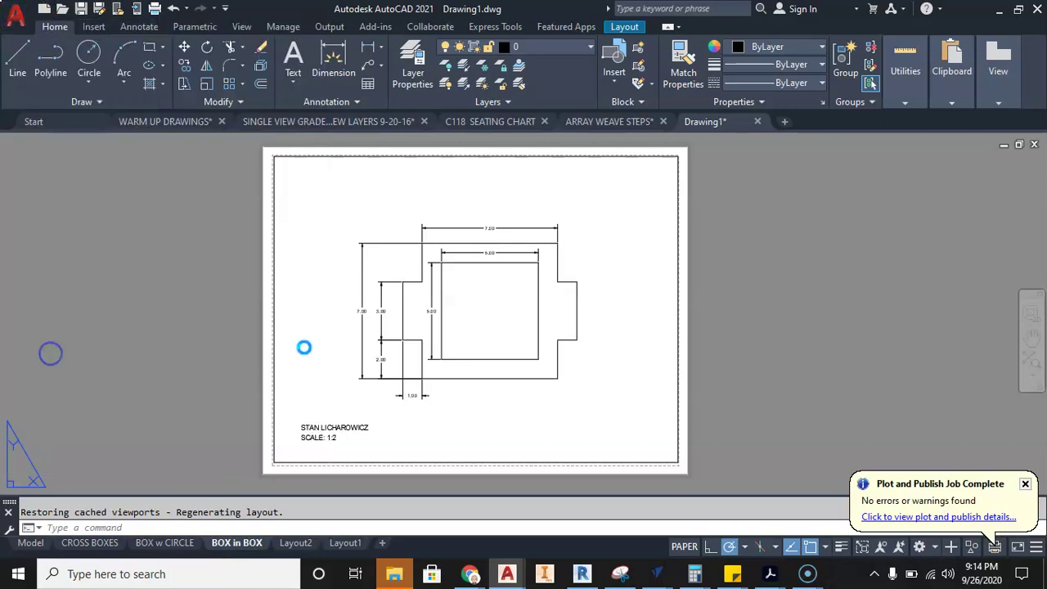
left_click(477, 173)
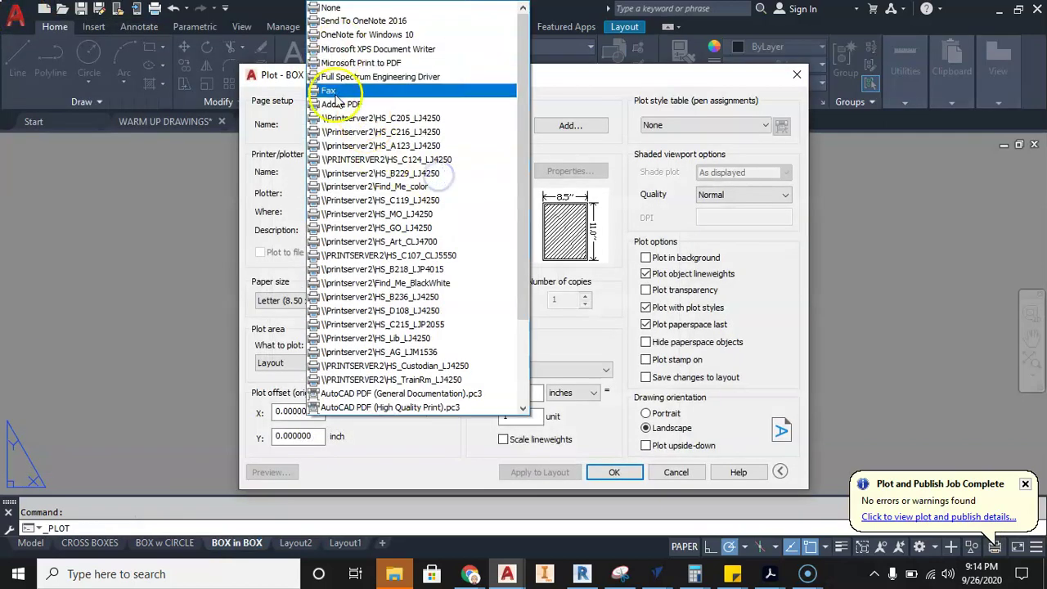
left_click(360, 91)
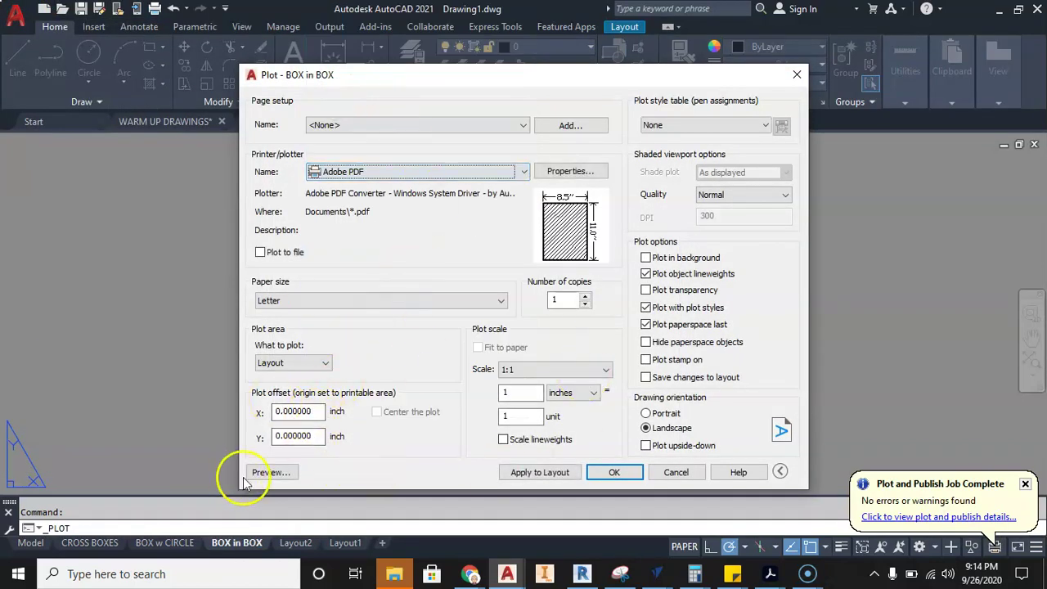
left_click(247, 478)
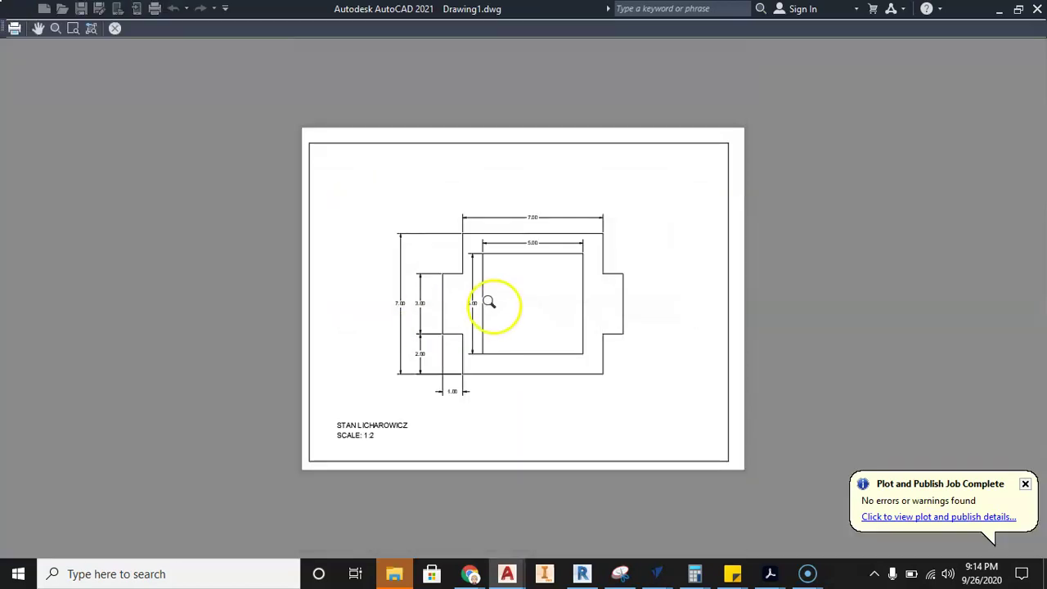
- Plot it as Drawing1 BOX in BOX.pdf into WARM UP and bring that PDF forward in Acrobat
left_click(597, 241)
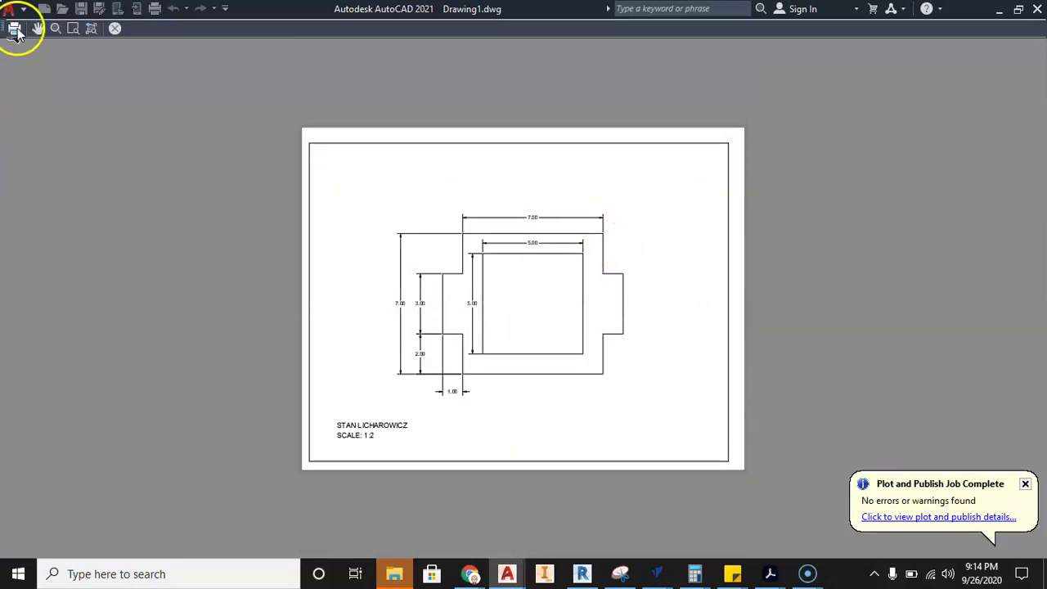
left_click(14, 32)
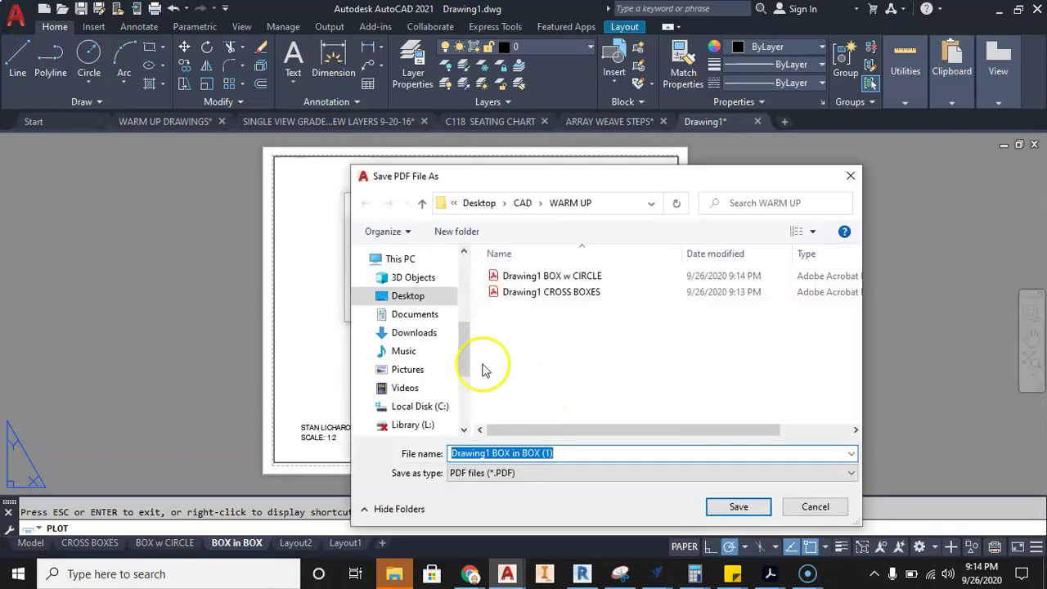
left_click(572, 453)
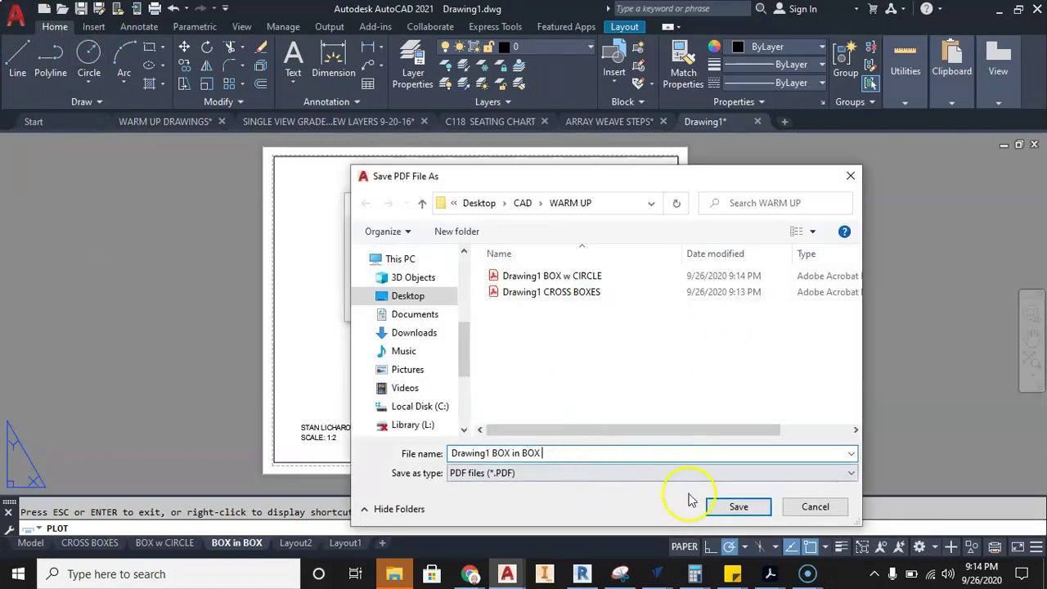
left_click(738, 506)
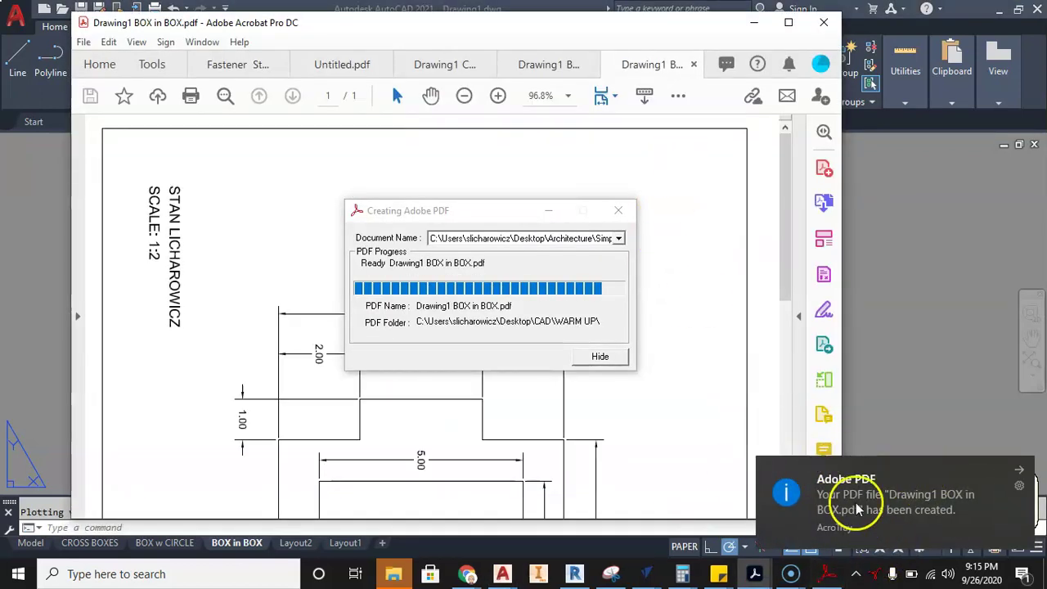
left_click(618, 211)
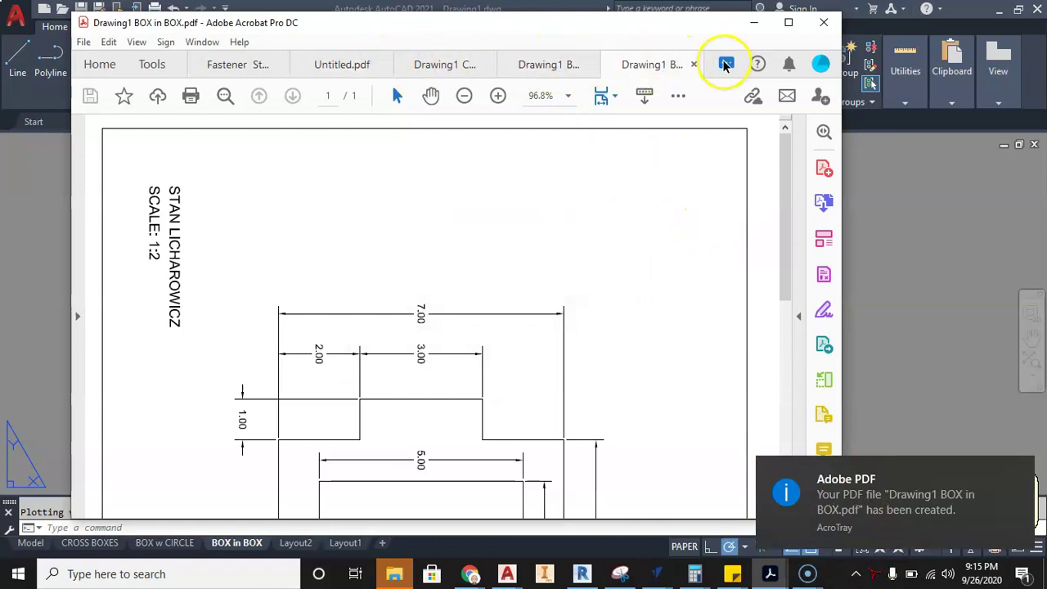
scroll(524, 286, "down", 5)
scroll(523, 286, "up", 5)
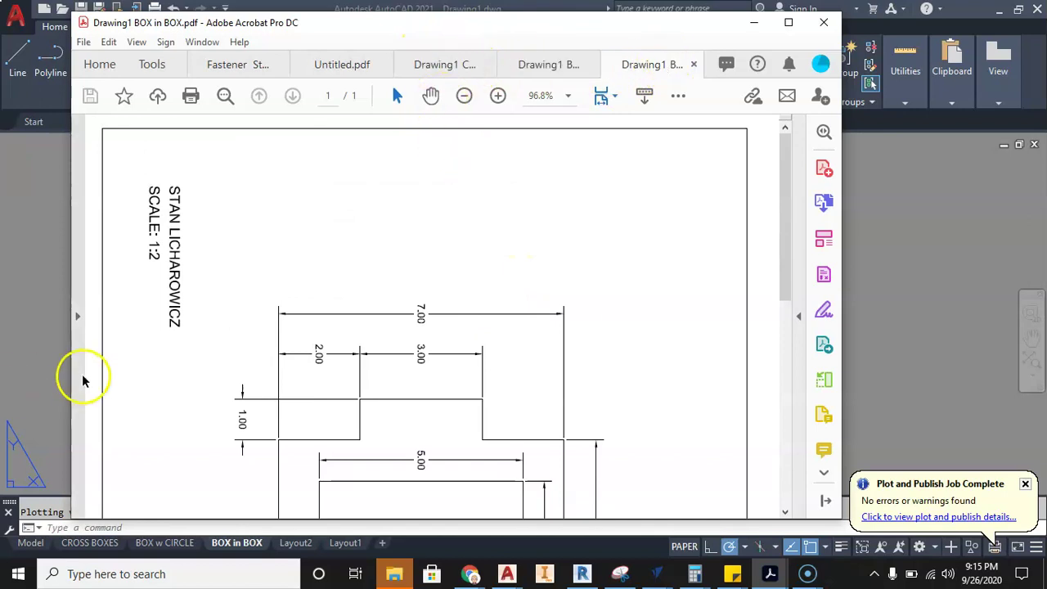
left_click(46, 351)
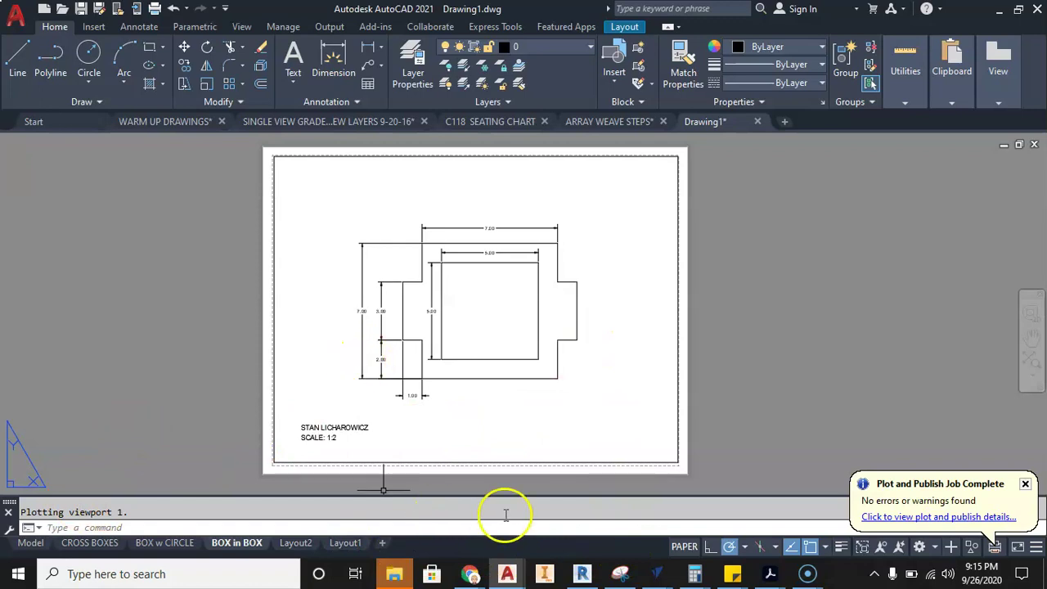
mouse_move(766, 569)
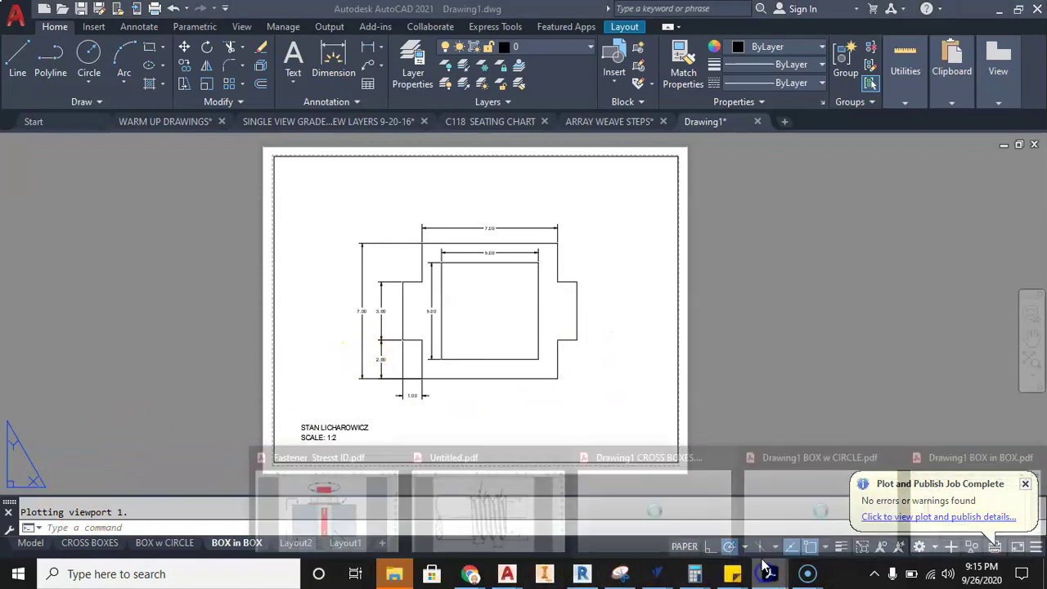
left_click(976, 454)
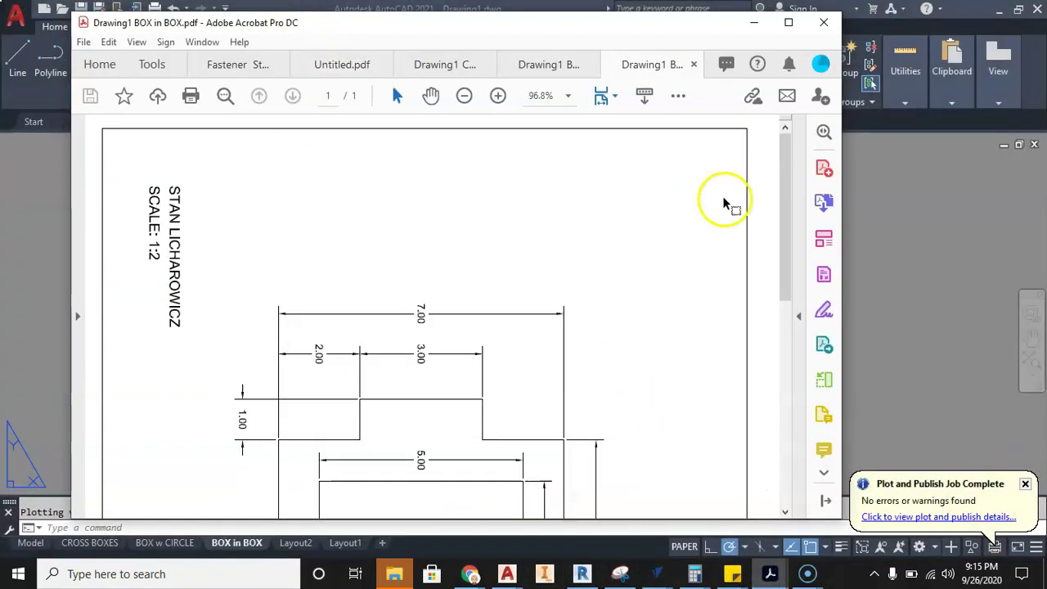
- Start Combine Files and add the open BOX in BOX, BOX w CIRCLE and CROSS BOXES PDFs
left_click(826, 205)
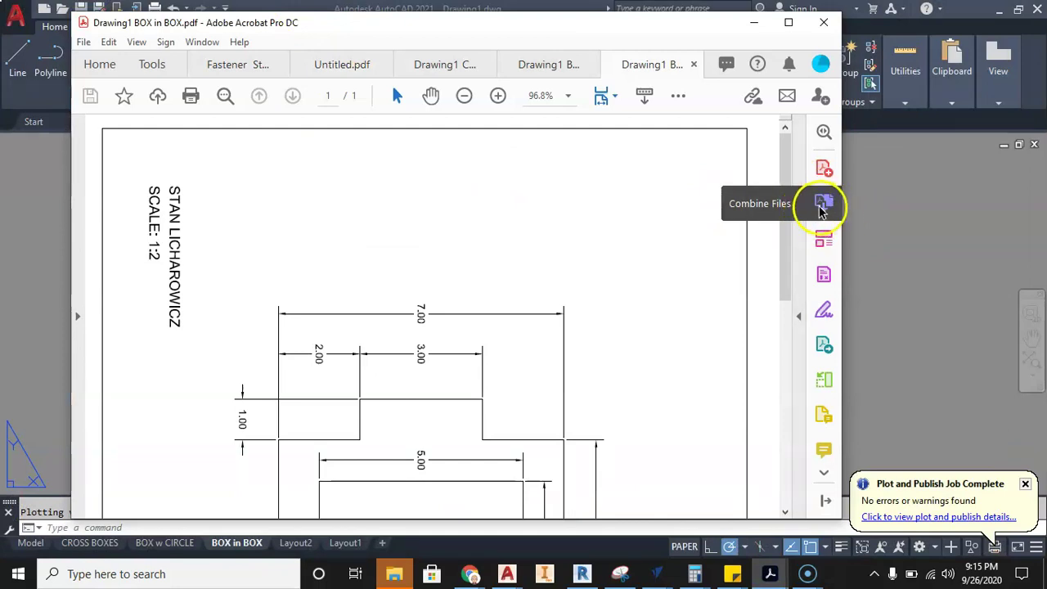
left_click(823, 207)
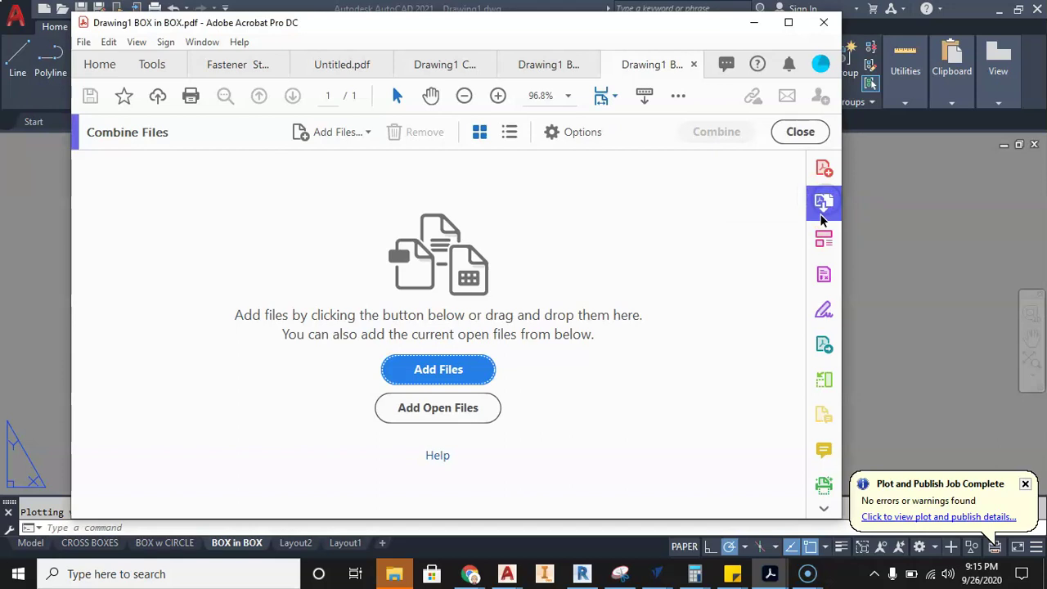
left_click(468, 409)
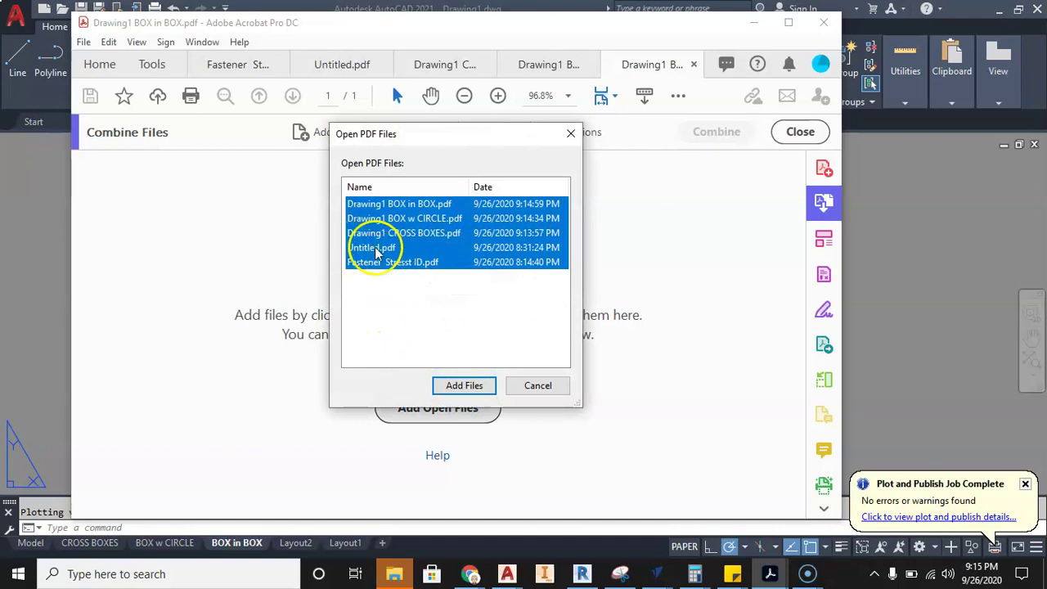
left_click(421, 218)
left_click(388, 204)
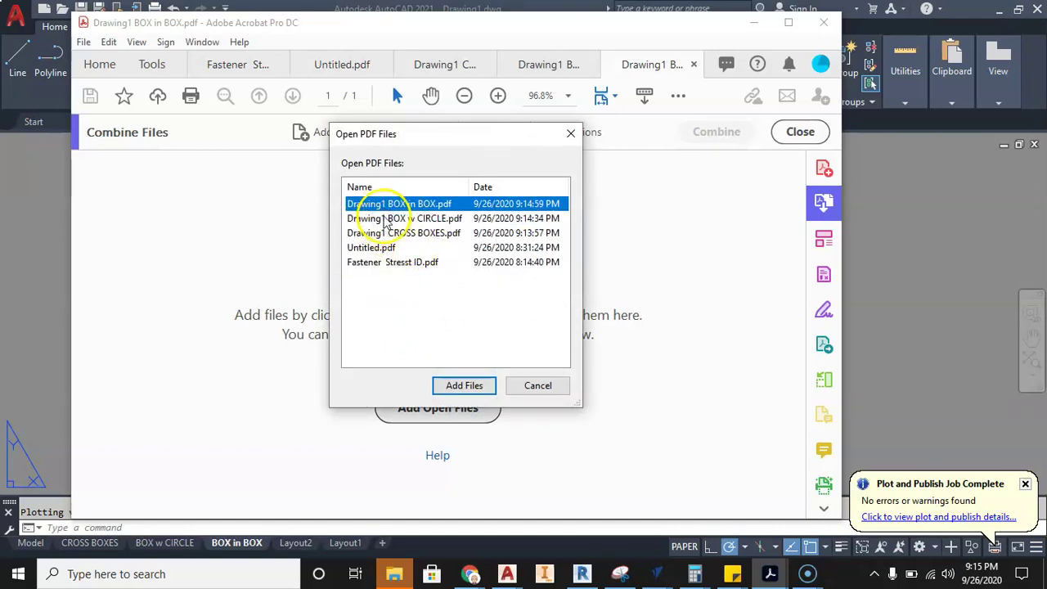
left_click(383, 218, "ctrl")
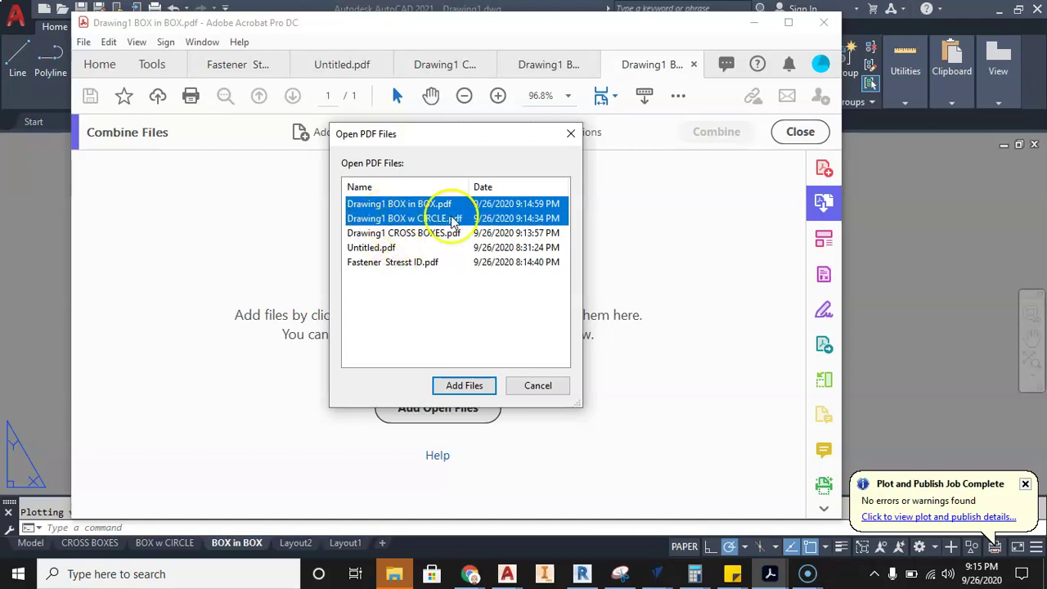
left_click(409, 233, "ctrl")
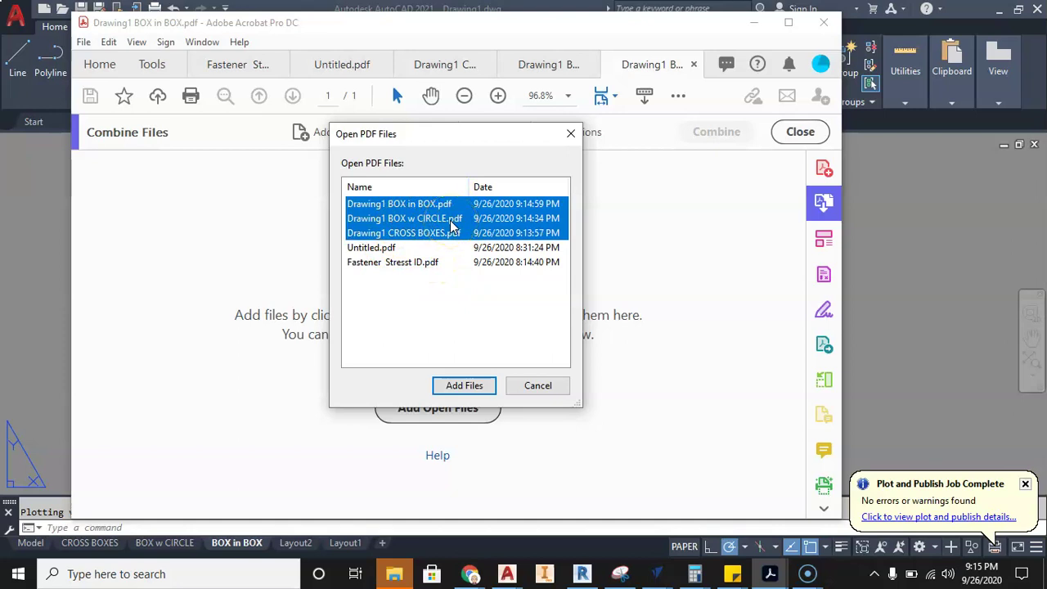
left_click(479, 388)
- Reorder the three drawing PDFs with CROSS BOXES first and merge them into a 3-page Binder1.pdf
left_click(158, 247)
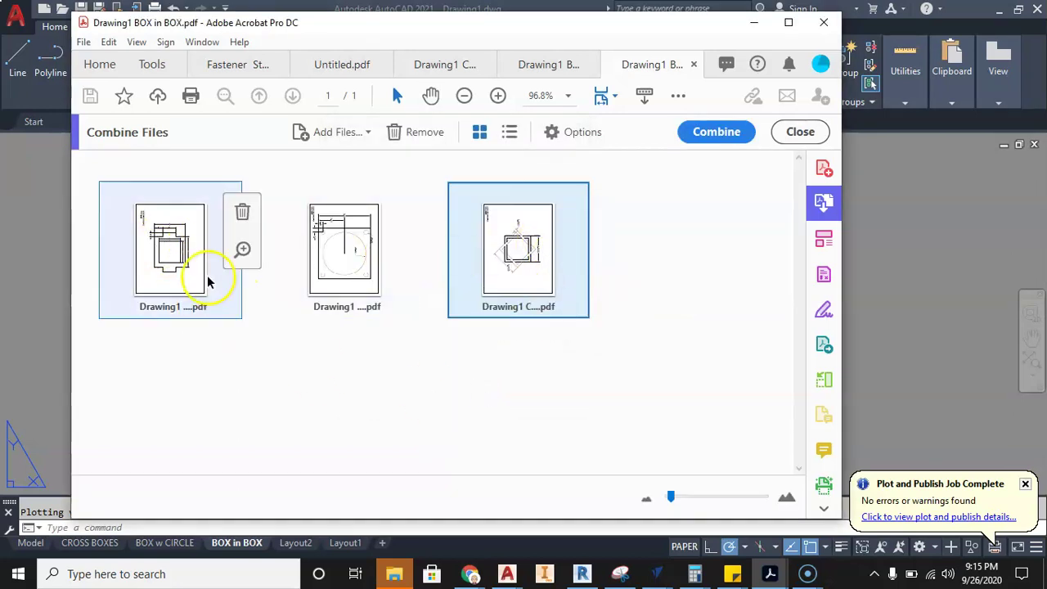
mouse_move(511, 286)
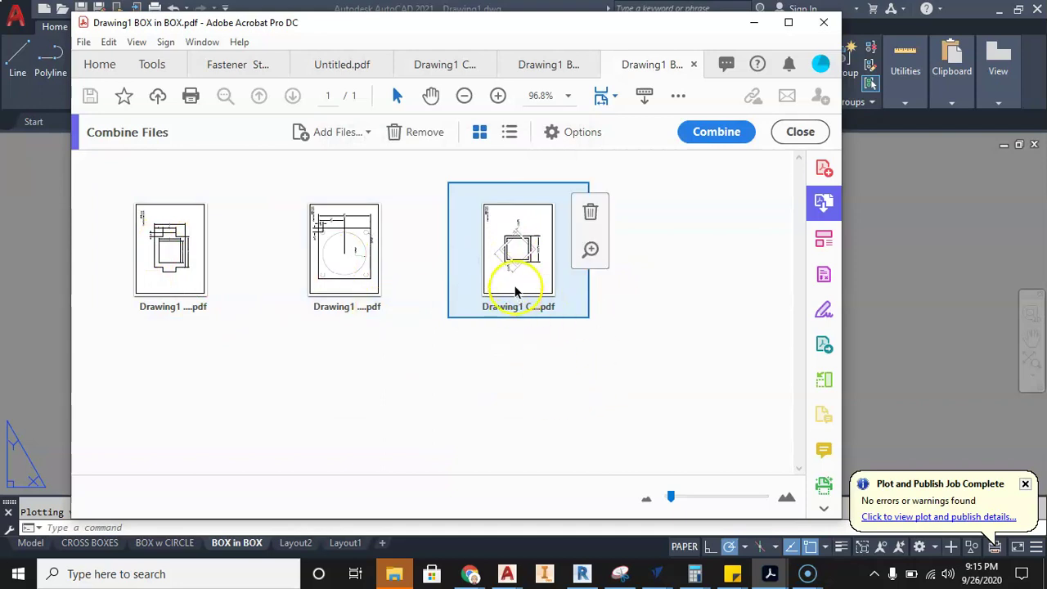
left_click_drag(514, 290, 237, 306)
left_click_drag(182, 275, 455, 283)
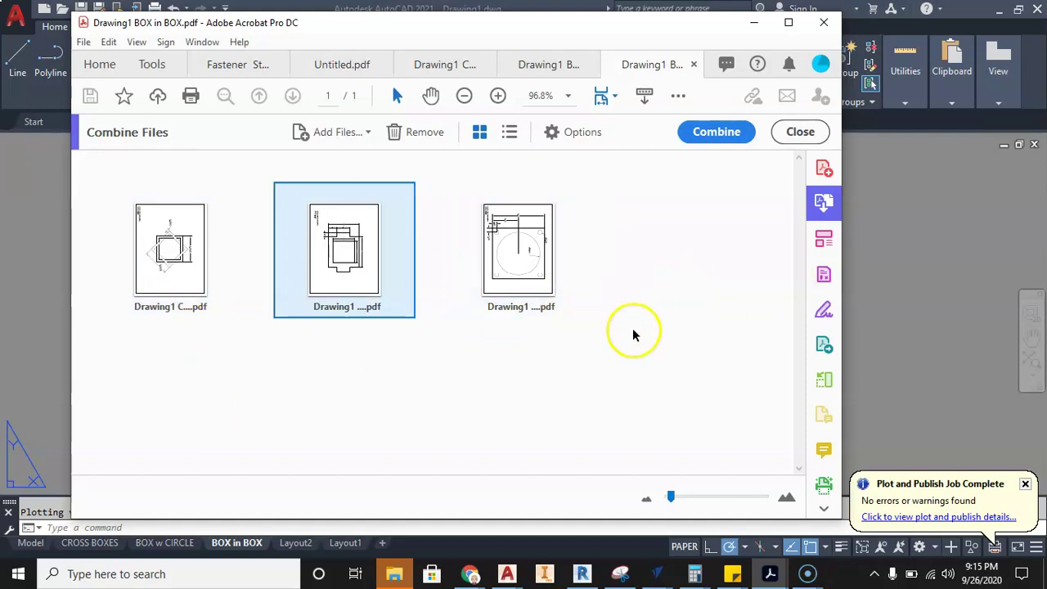
left_click(711, 133)
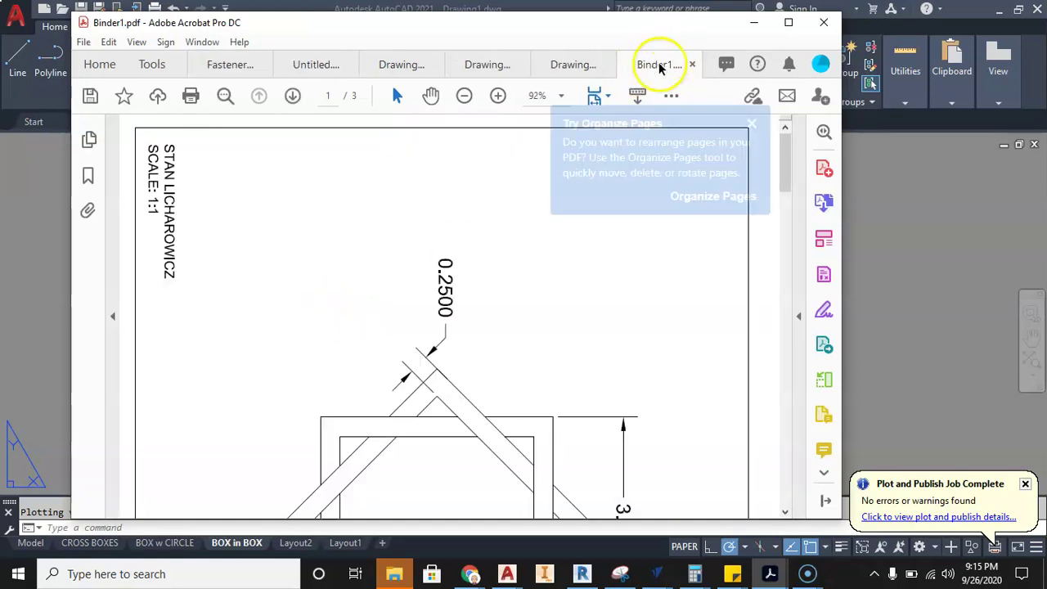
- Save the combined PDF in the WARM UP folder as 'WARM UP ALL SHEETS' plus the author's name
left_click(752, 146)
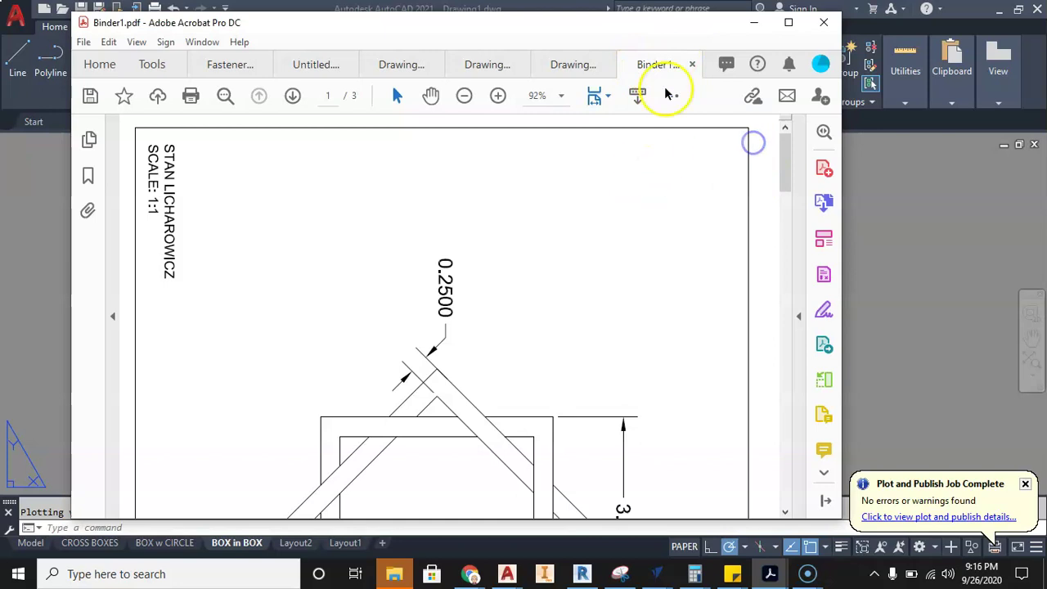
left_click(84, 41)
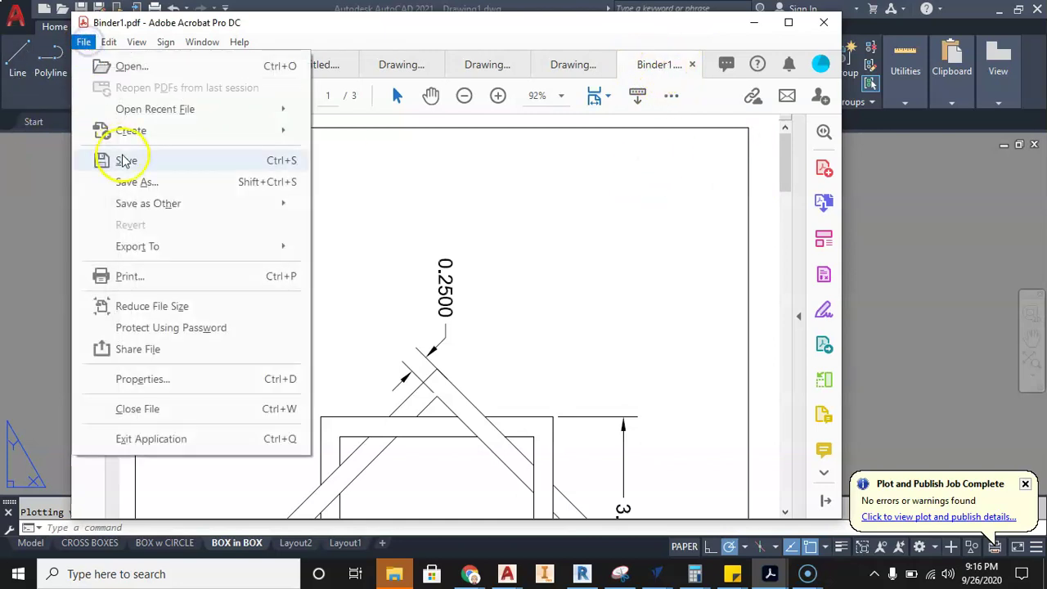
left_click(130, 179)
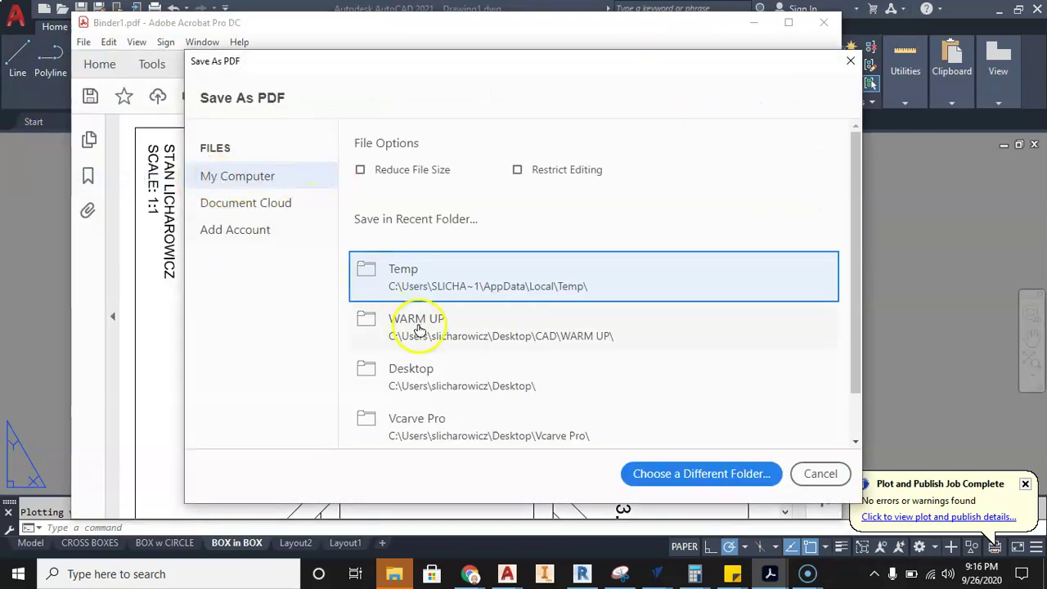
left_click(419, 327)
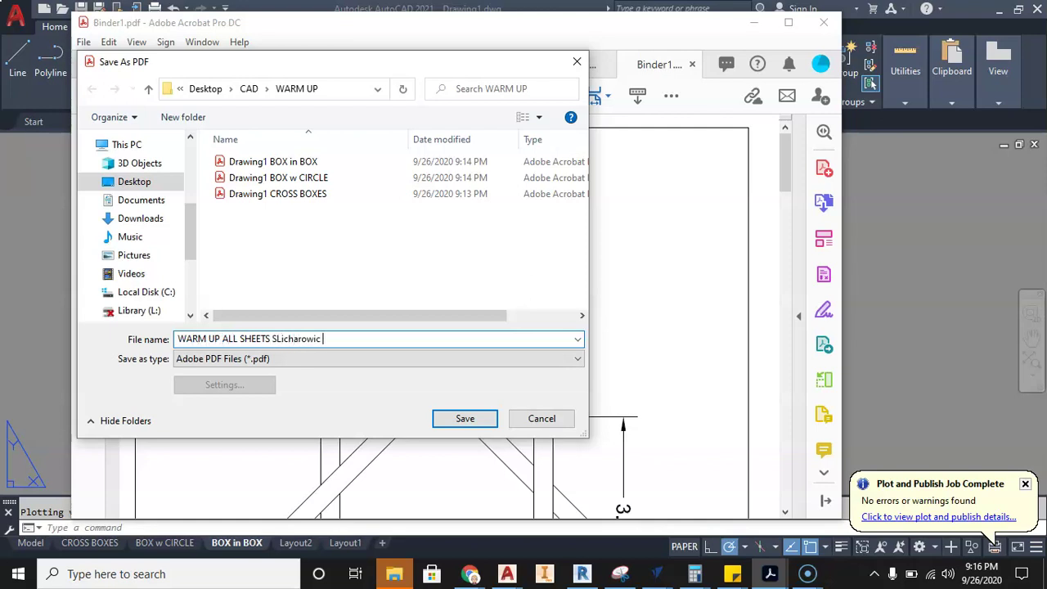
left_click(493, 420)
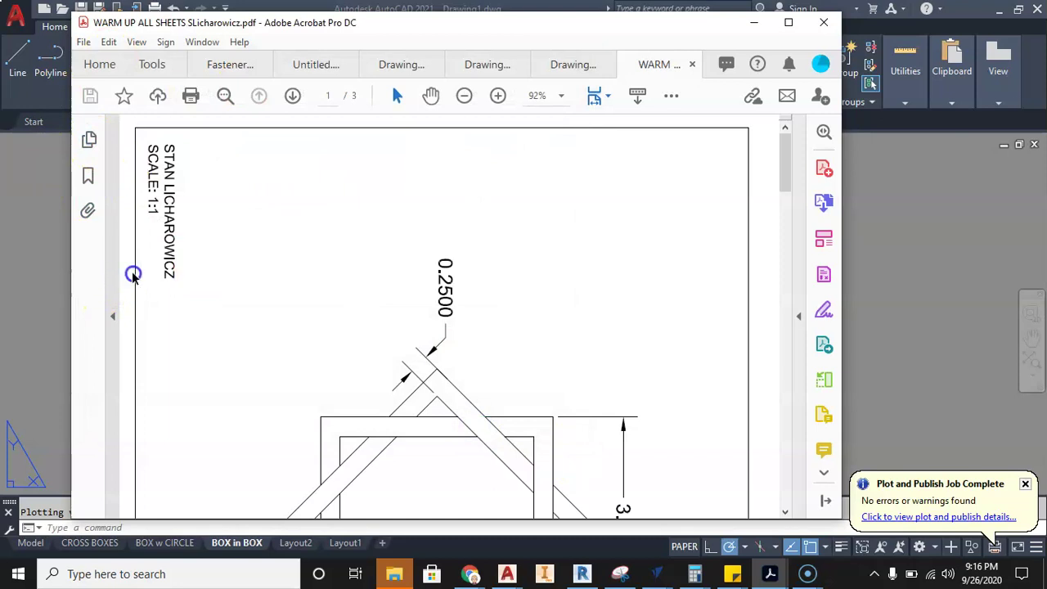
- Select all three page thumbnails and rotate them counterclockwise to landscape
left_click(79, 316)
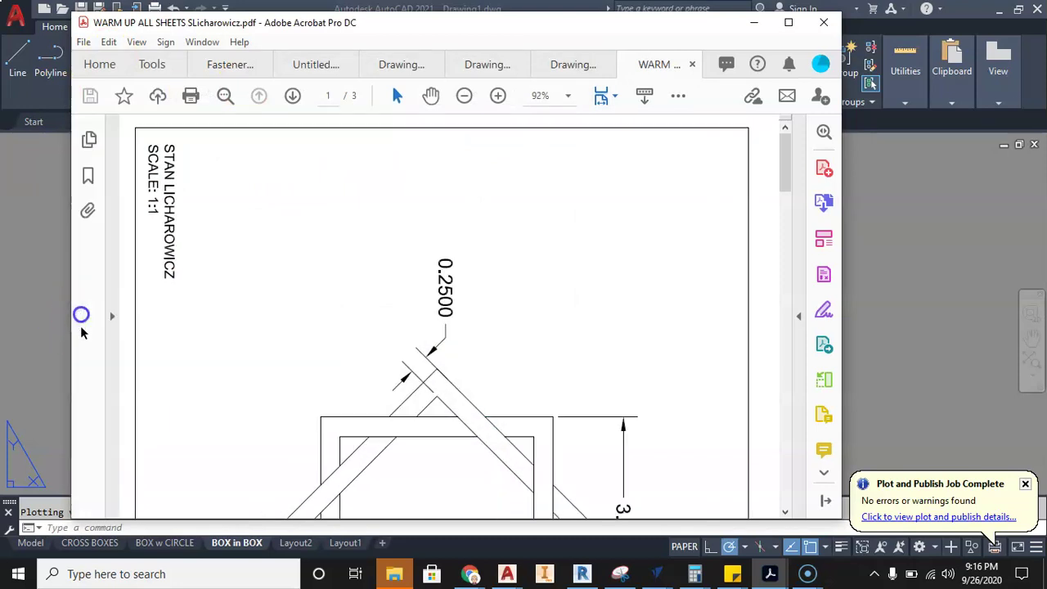
left_click(92, 138)
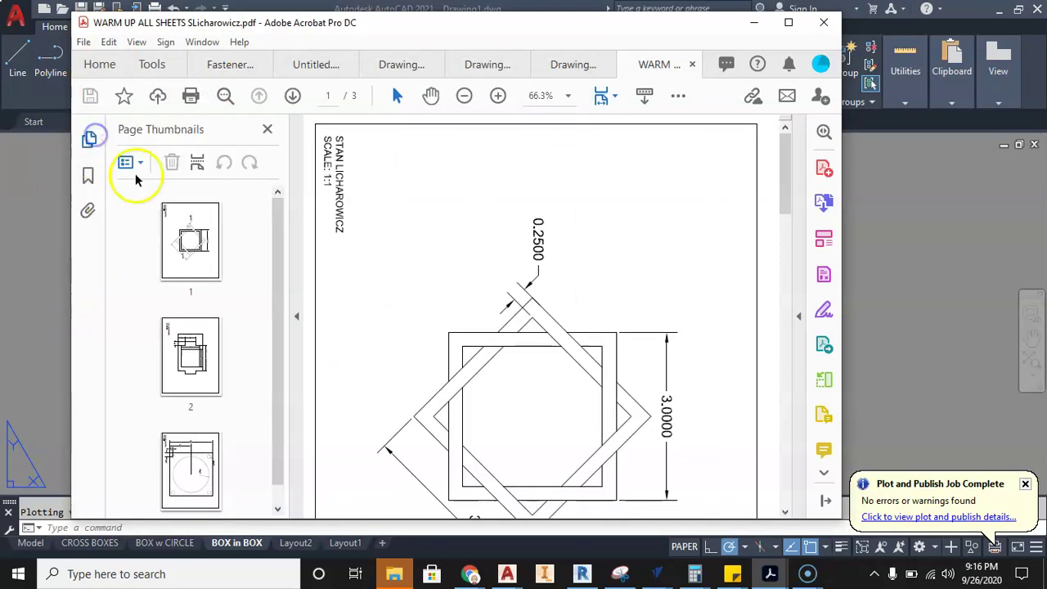
left_click_drag(128, 419, 195, 288)
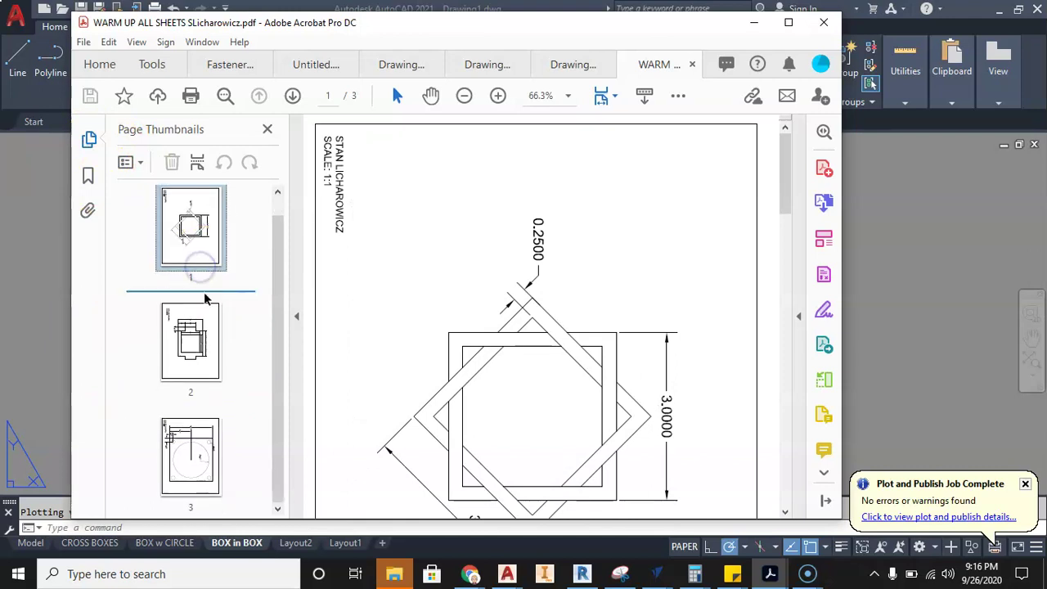
left_click(175, 358)
left_click(191, 457)
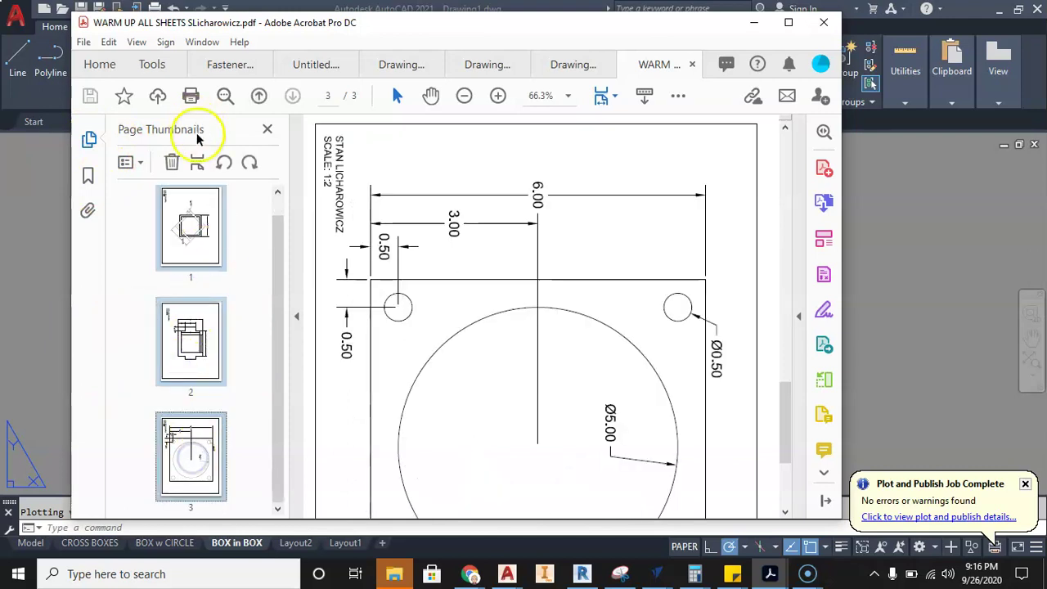
left_click(225, 162)
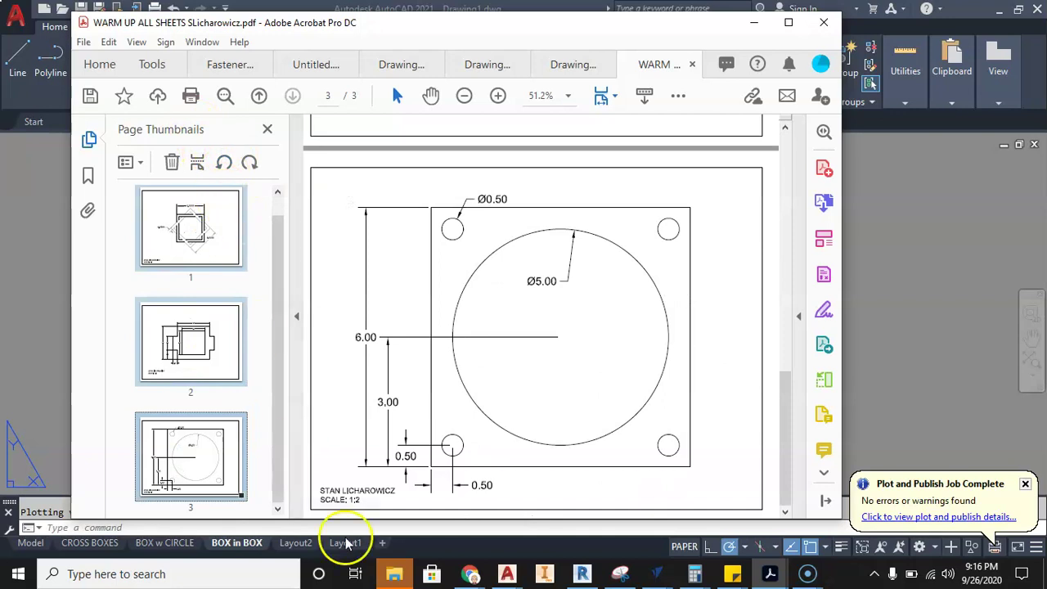
- Review the rotated pages, clear the selection, and bring the AutoCAD drawing back to front
scroll(479, 372, "up", 15)
scroll(480, 366, "up", 2)
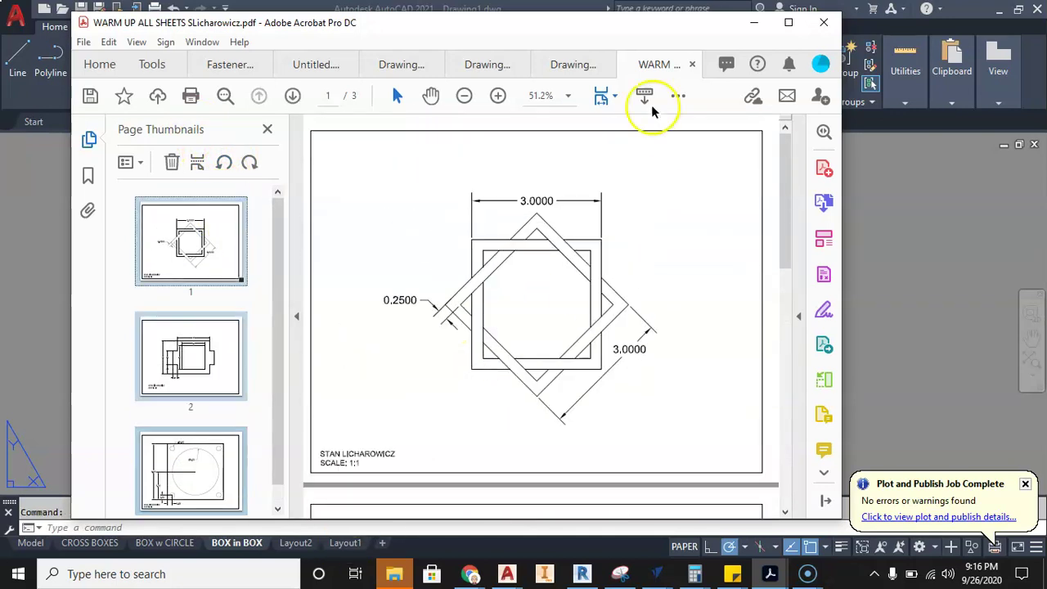
scroll(486, 299, "down", 9)
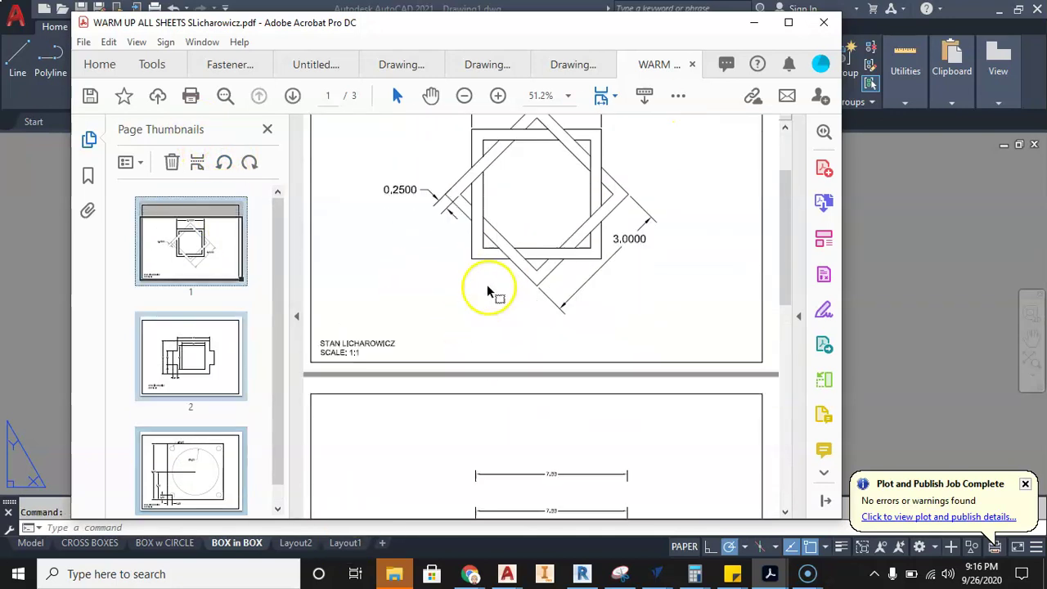
scroll(486, 291, "down", 8)
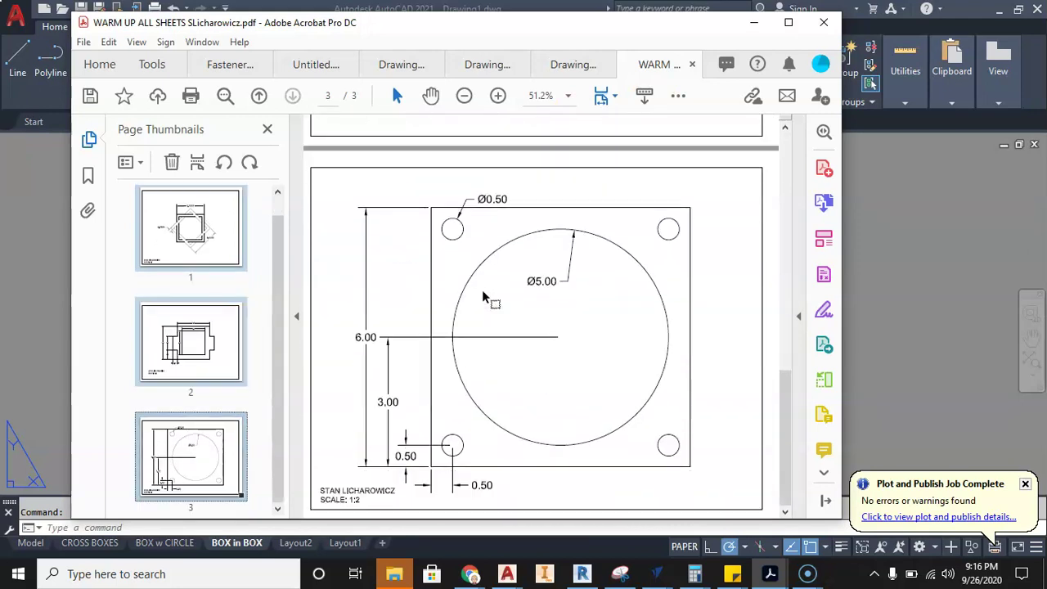
scroll(478, 303, "up", 15)
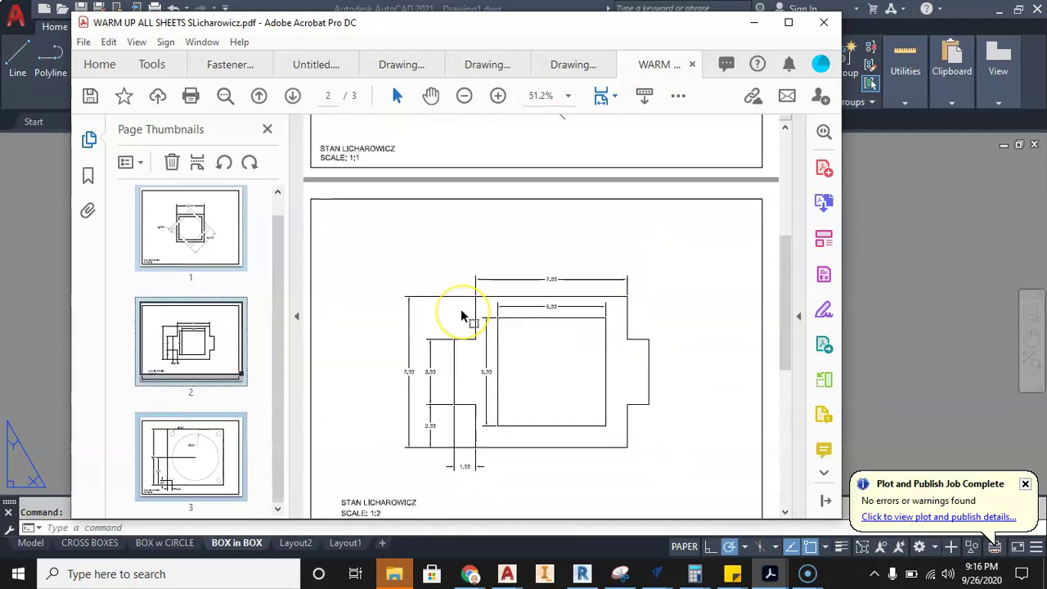
scroll(462, 316, "up", 1)
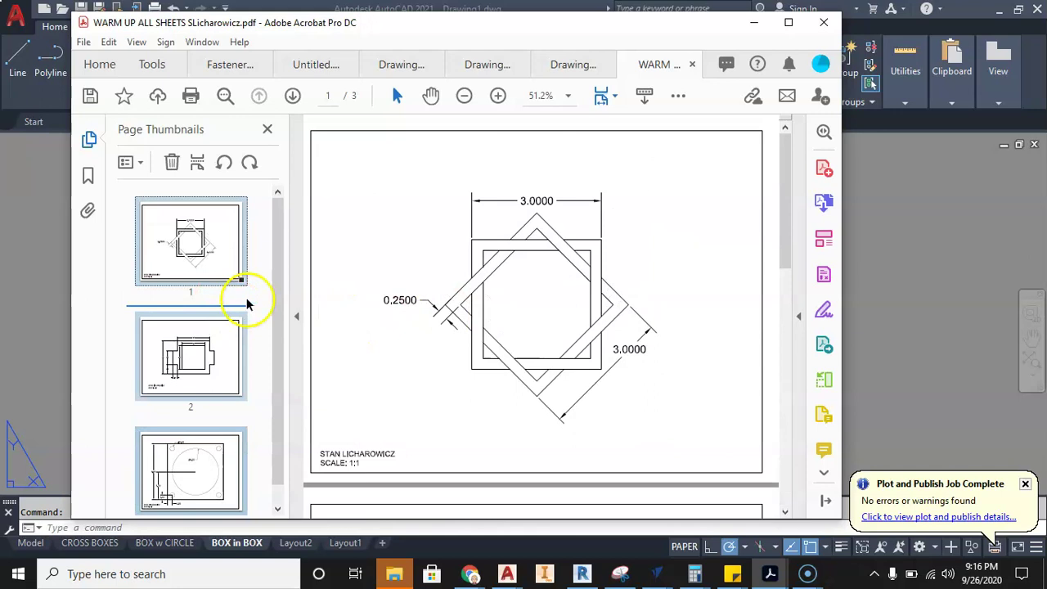
left_click(771, 292)
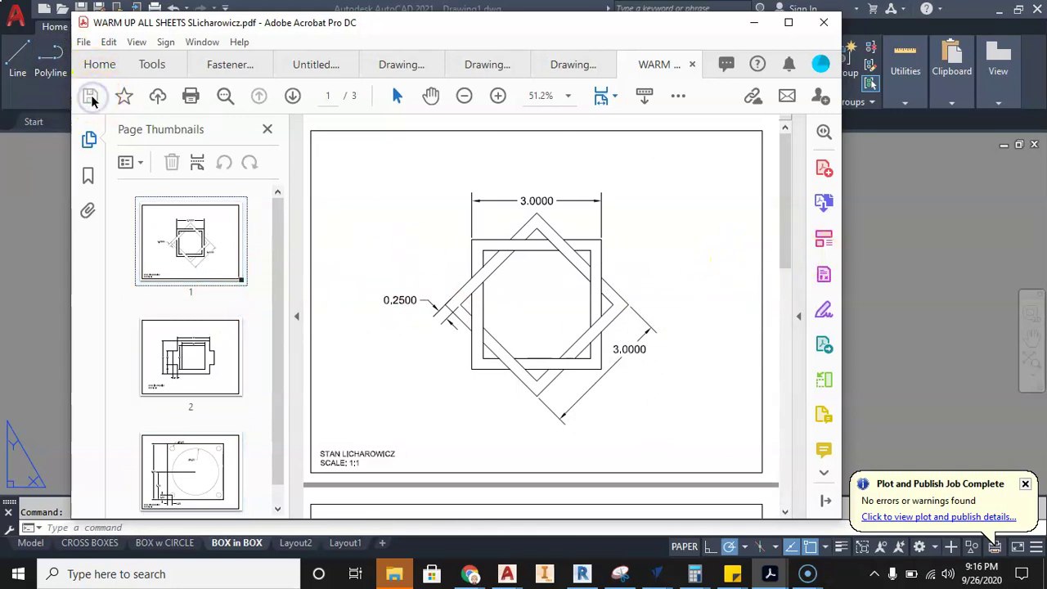
left_click_drag(310, 22, 350, 22)
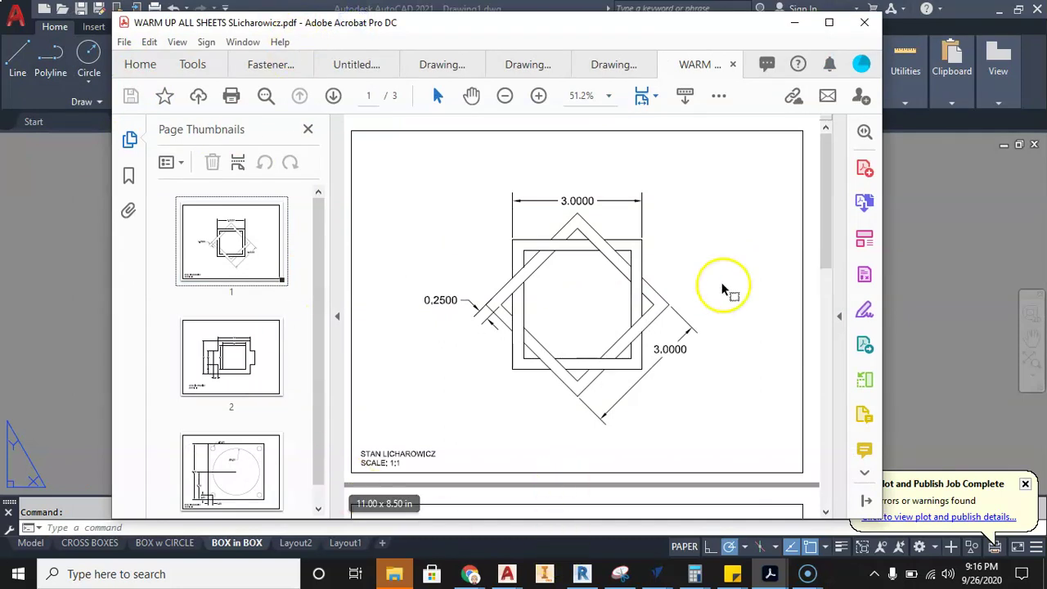
left_click(1018, 489)
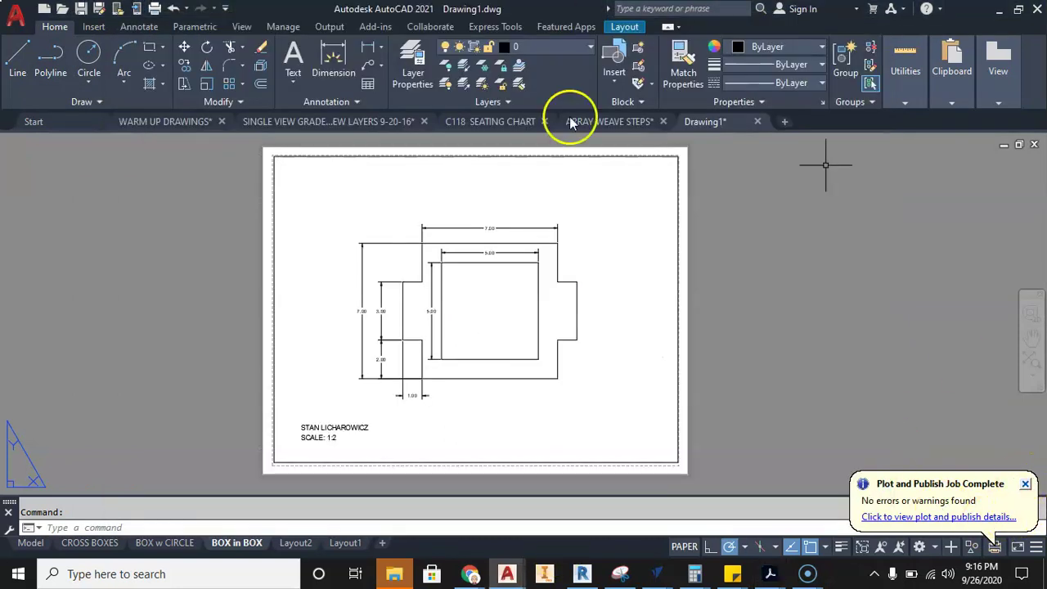
- Glance at the combined PDF, then check Model space and make the BOX w CIRCLE layout current
mouse_move(769, 573)
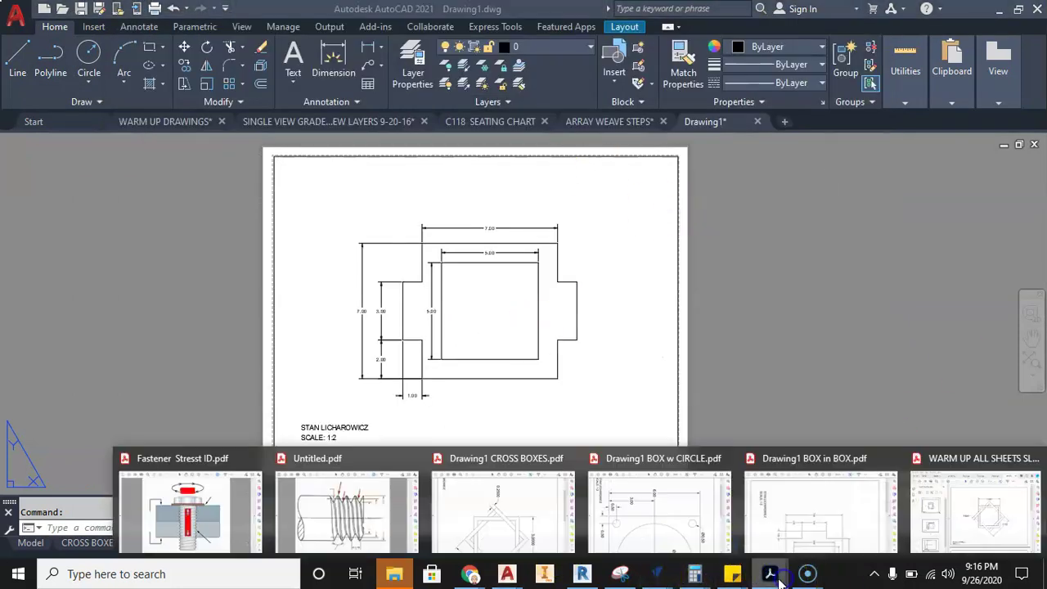
left_click(982, 460)
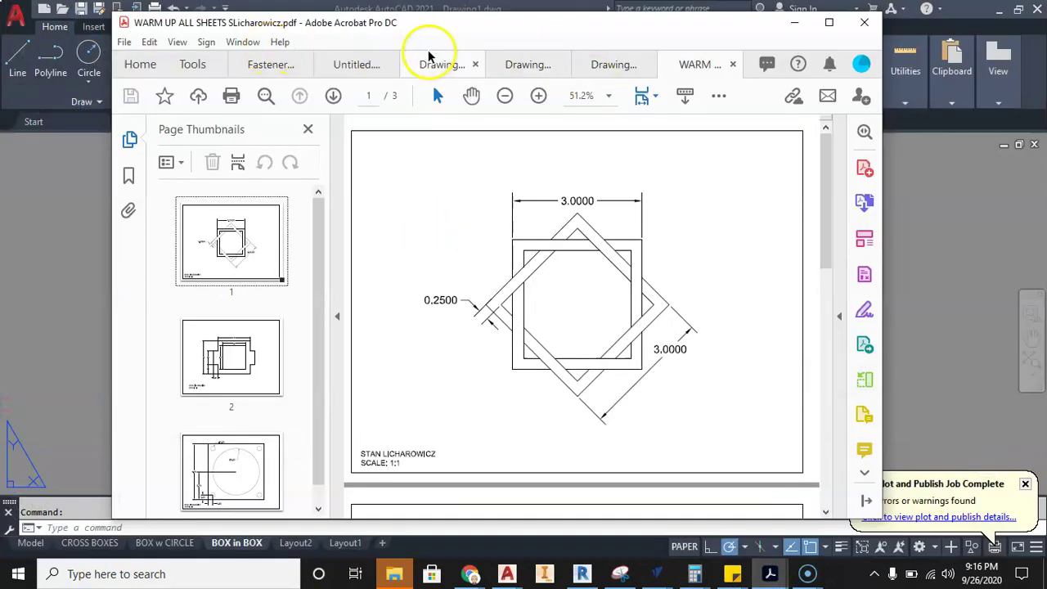
left_click_drag(599, 30, 667, 26)
left_click(85, 489)
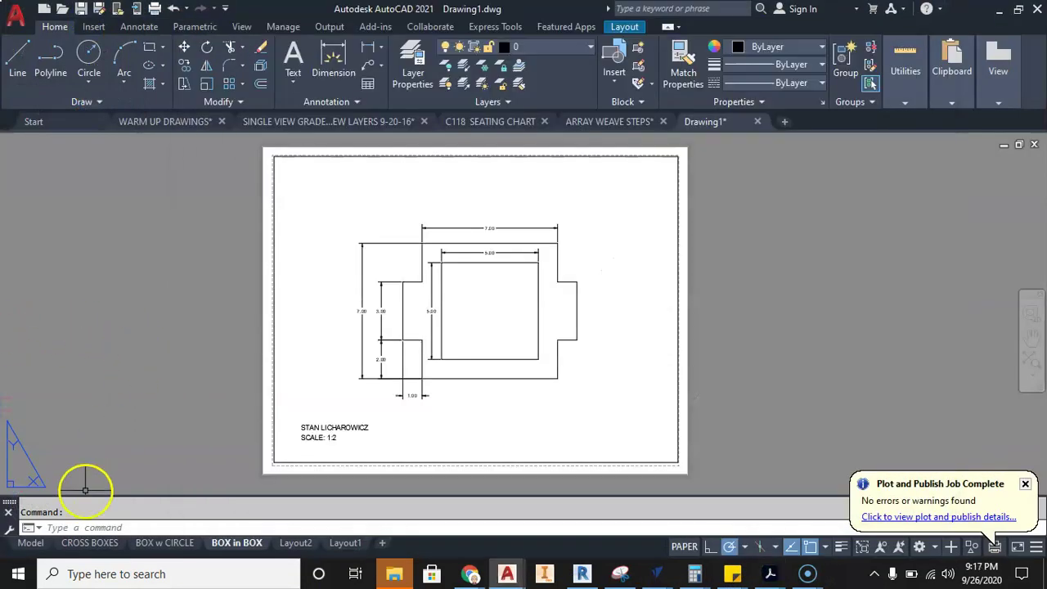
left_click(31, 542)
scroll(572, 283, "down", 3)
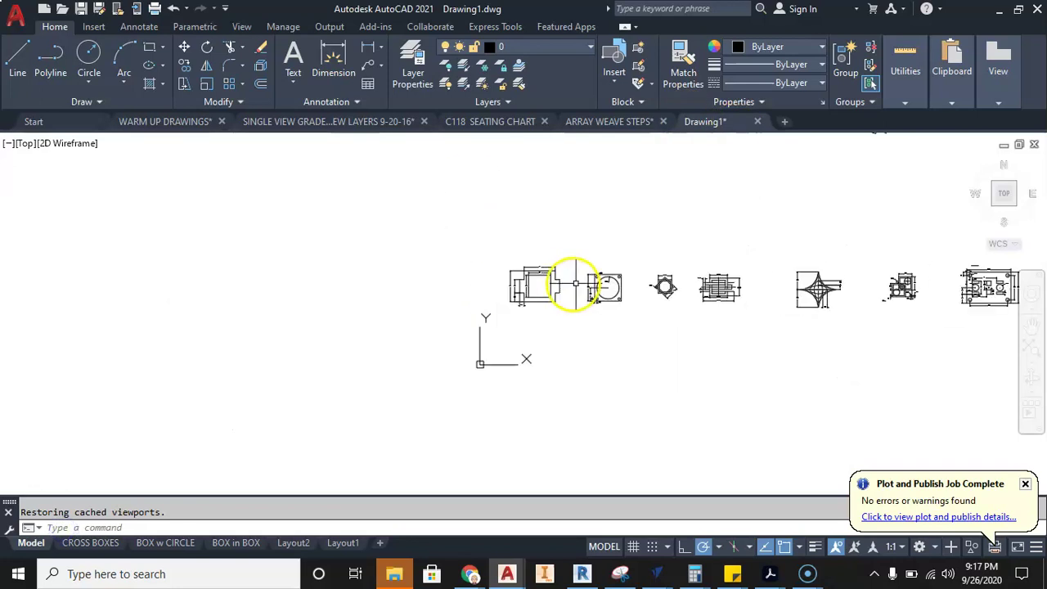
middle_click_drag(572, 282, 260, 326)
left_click(189, 542)
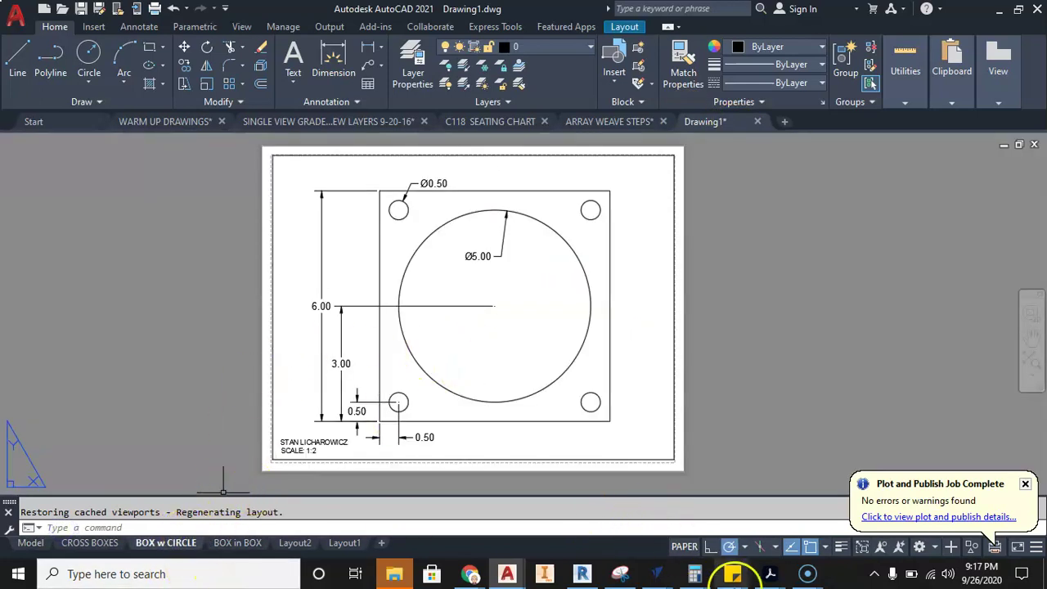
- Compare with the combined PDF's circle-plate page, then return to AutoCAD
mouse_move(773, 573)
left_click(982, 515)
scroll(483, 185, "down", 10)
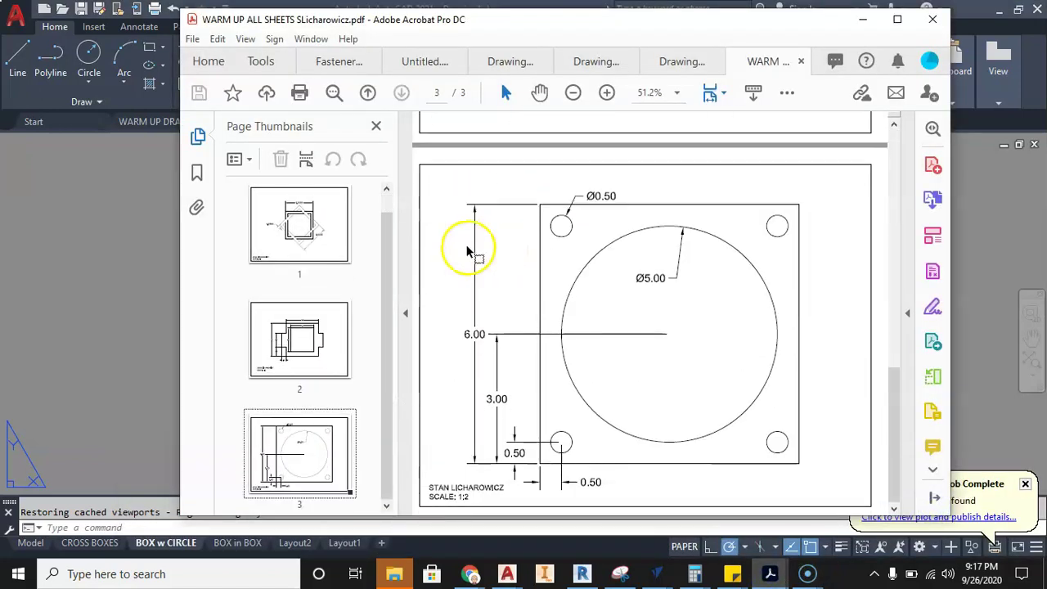
left_click(106, 317)
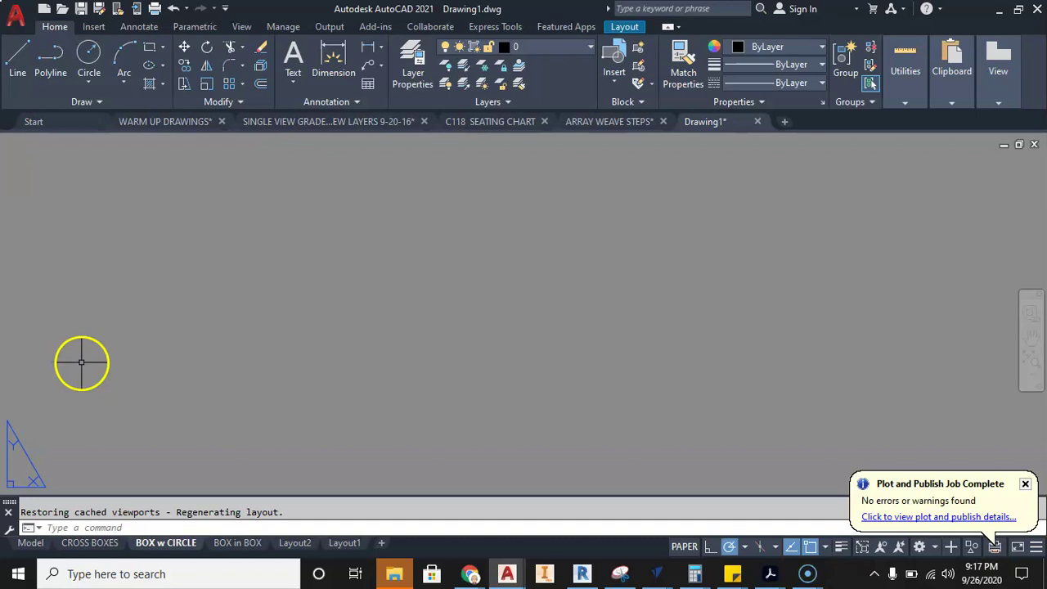